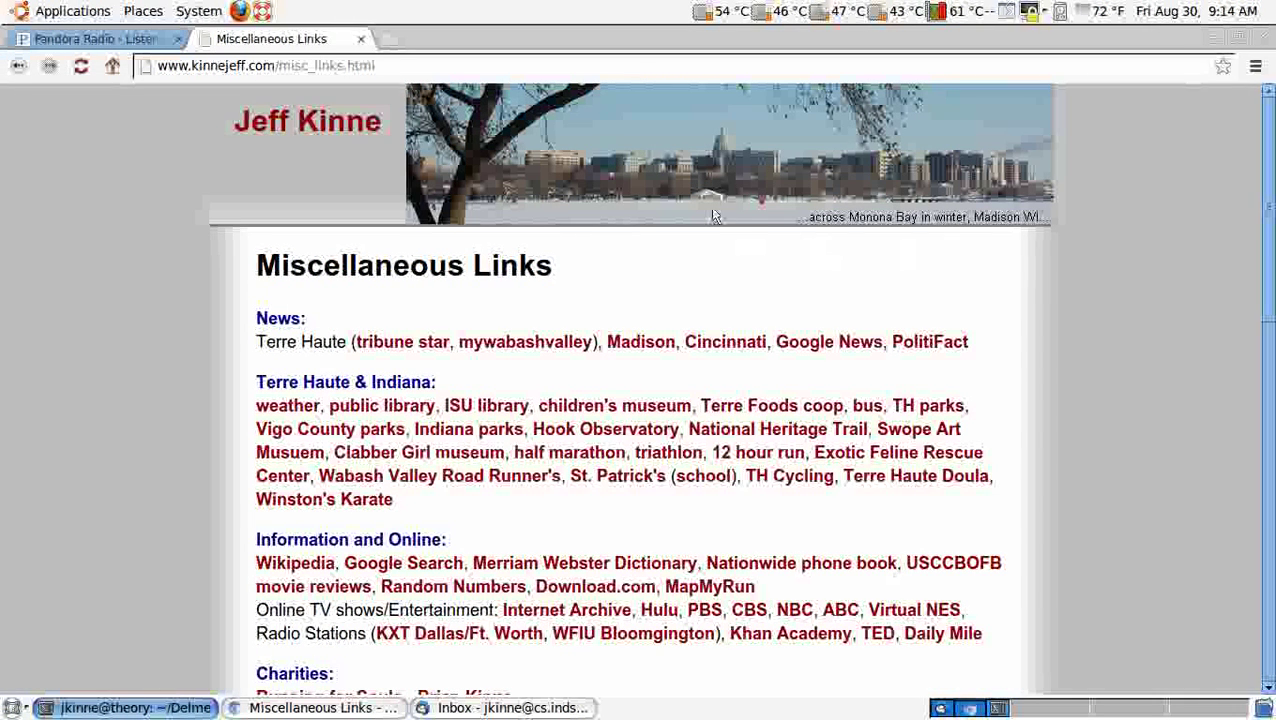
Step: Go from the site's home page to the CS 151 assignments to bring up hw2.txt
click(307, 121)
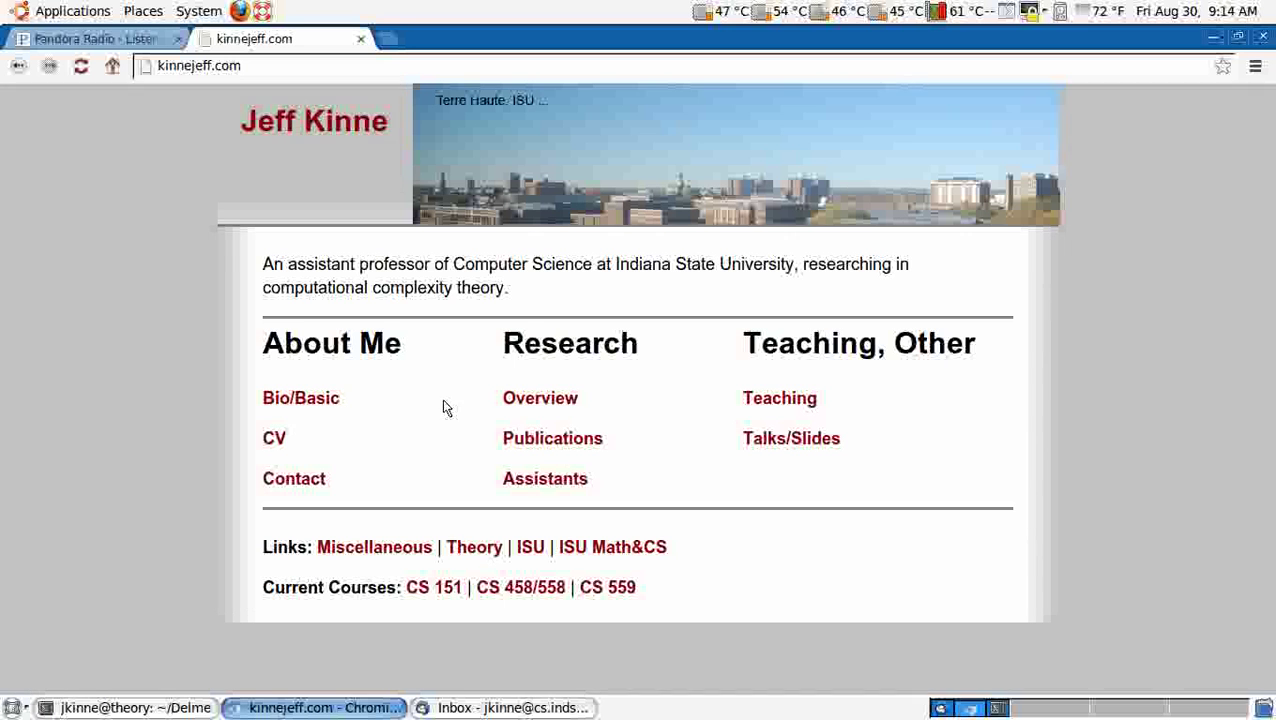
click(452, 591)
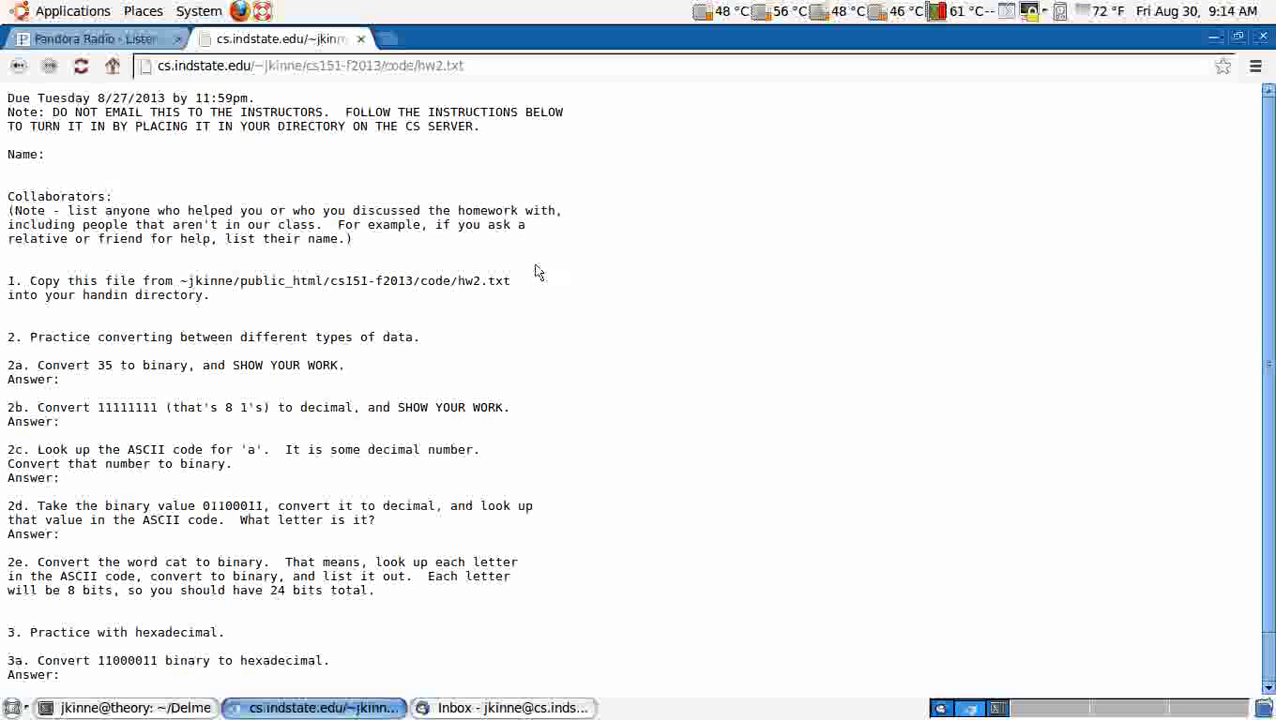
Step: Launch a Terminal from Applications and move it beside the assignment page
click(49, 11)
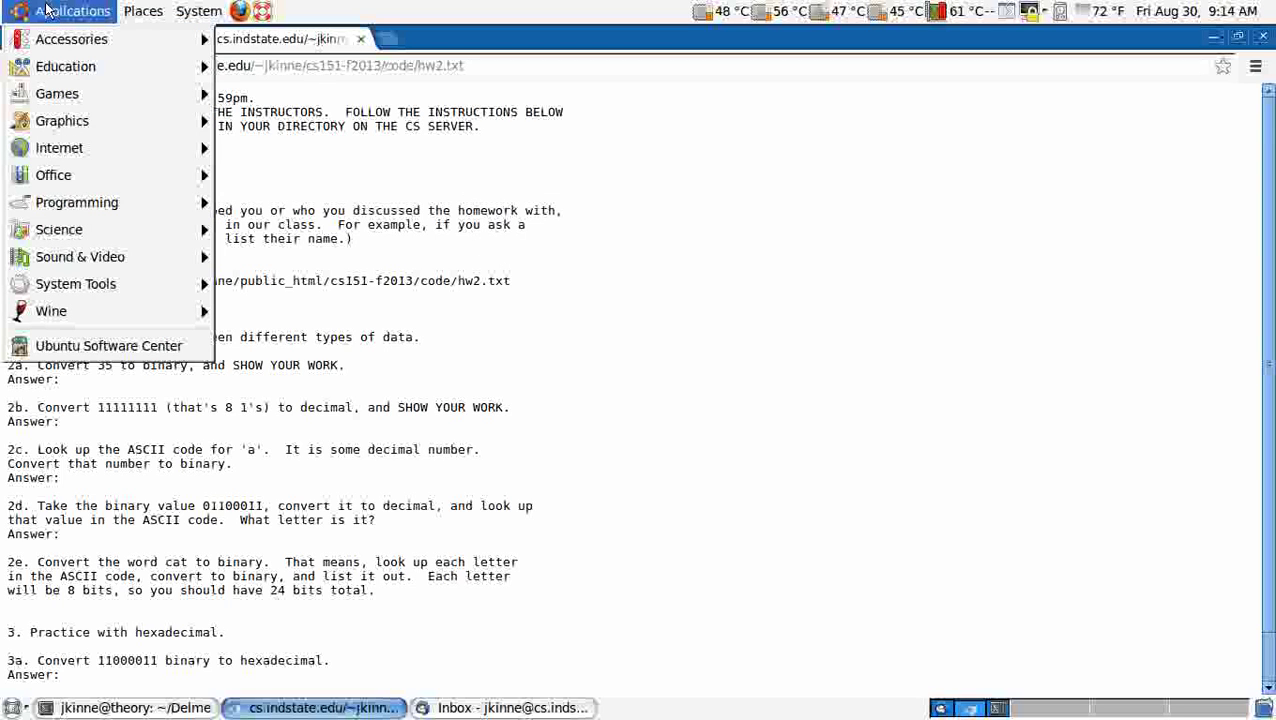
mouse_move(75, 70)
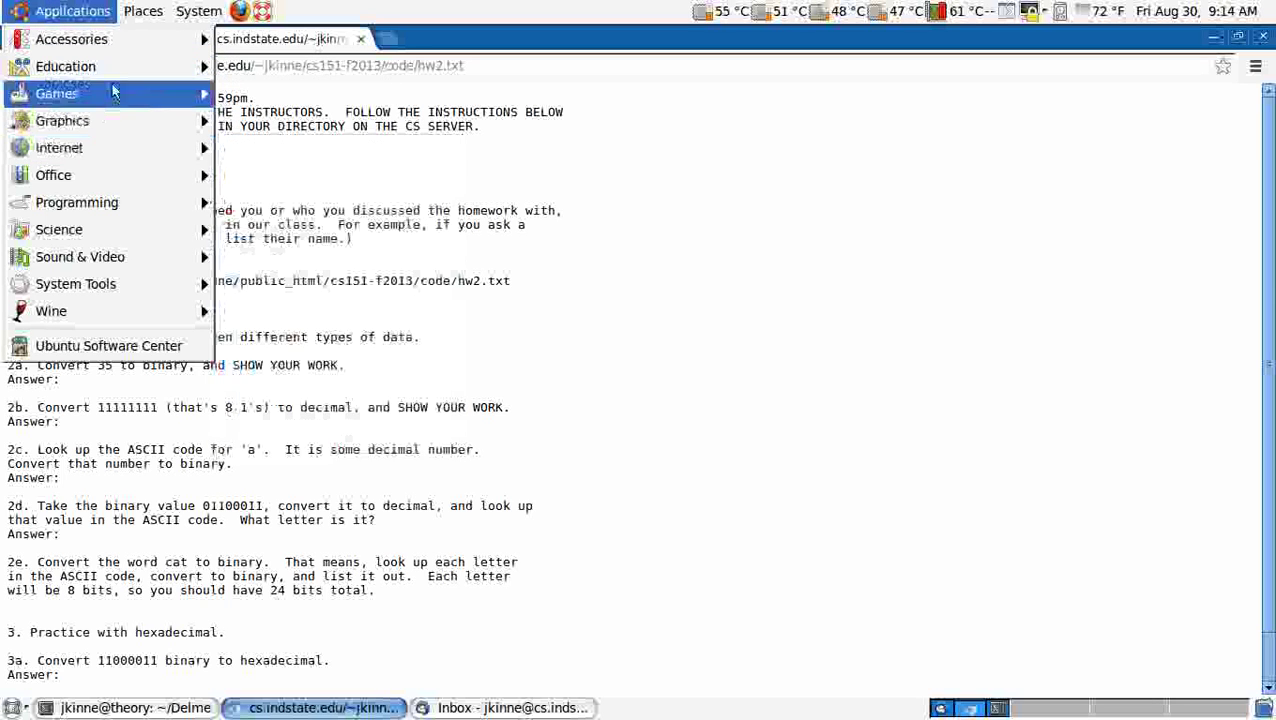
mouse_move(71, 39)
click(325, 311)
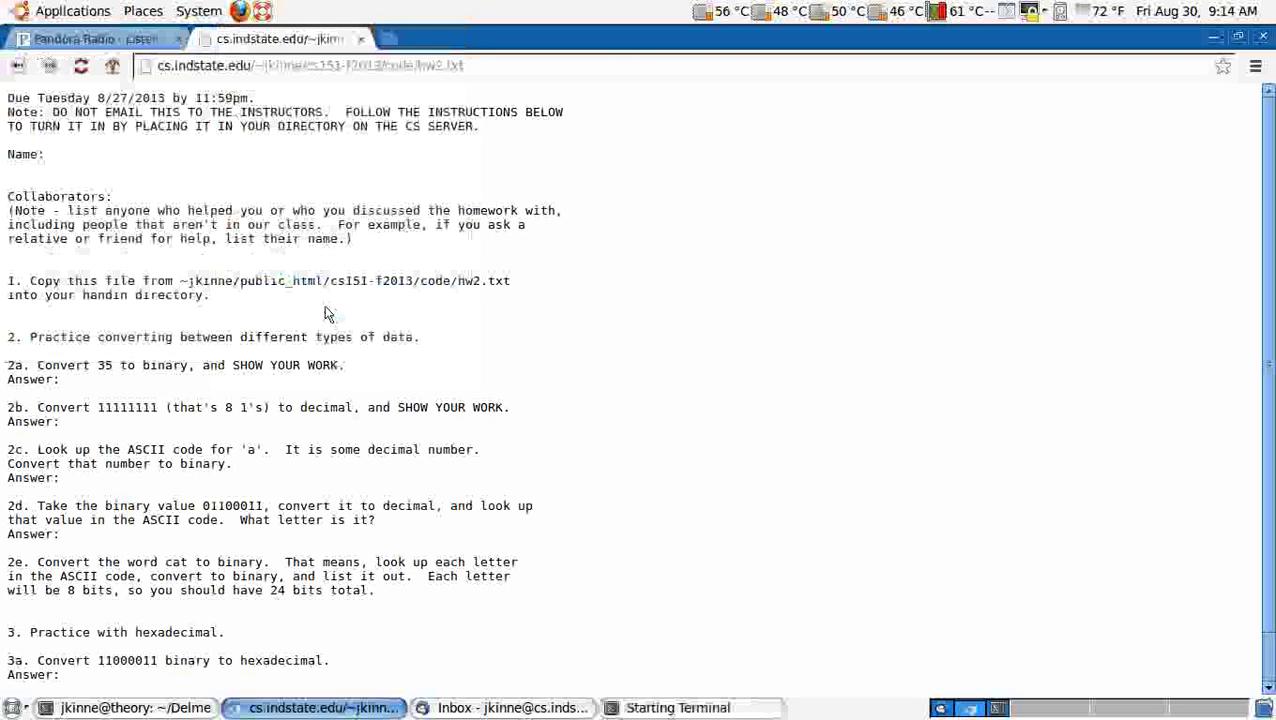
drag(308, 48, 847, 70)
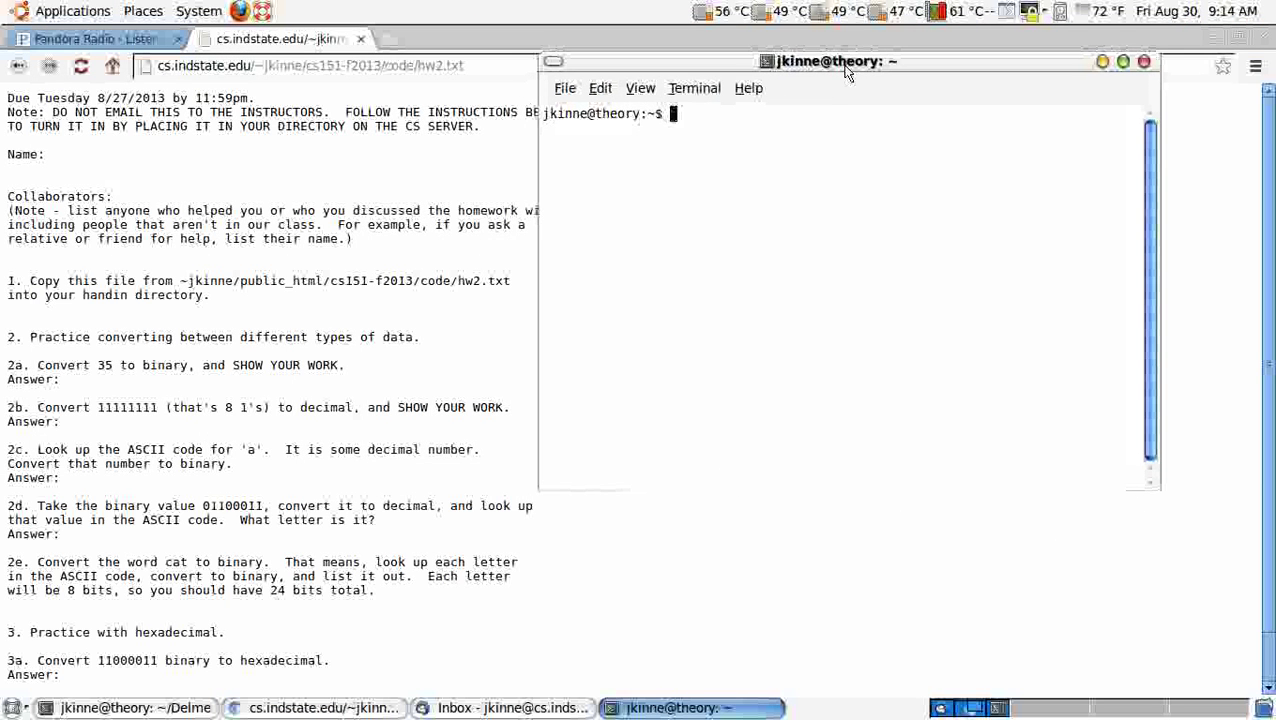
Step: Log into cs.indstate.edu over ssh and change into the handin directory
text(s)
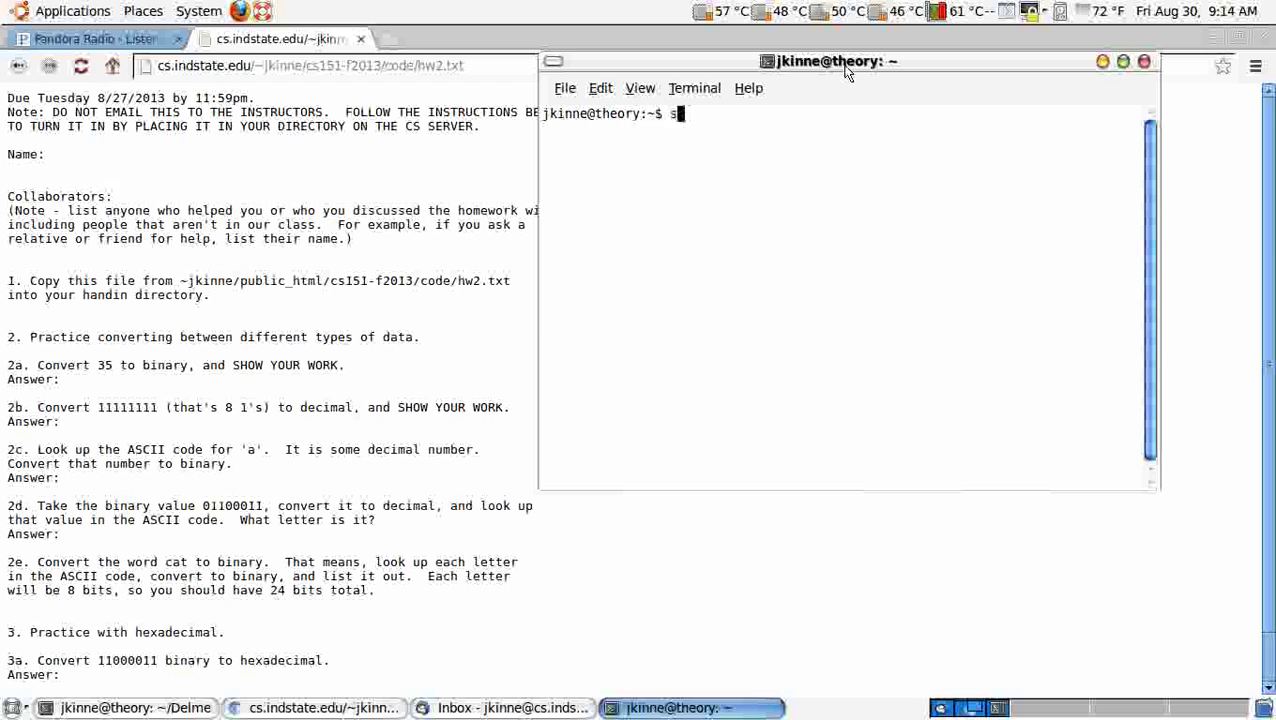
text(sh jkinne@cs.)
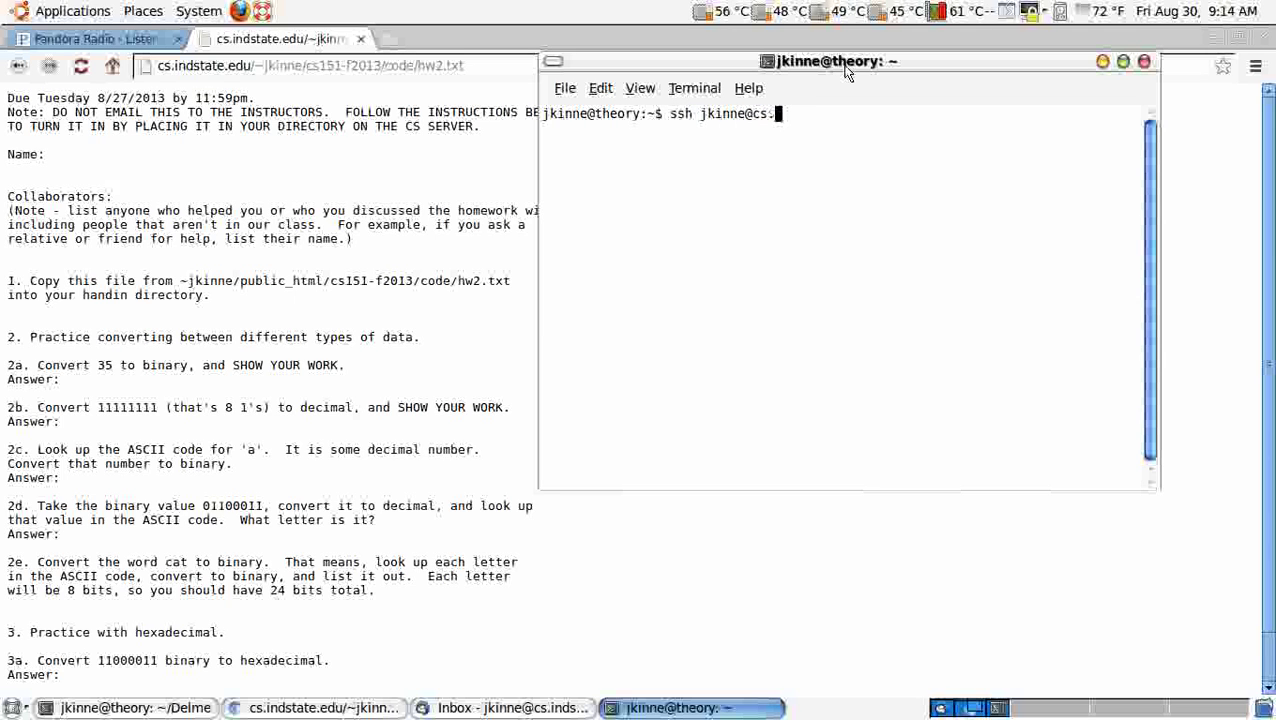
text(indstate.edu)
key(Return)
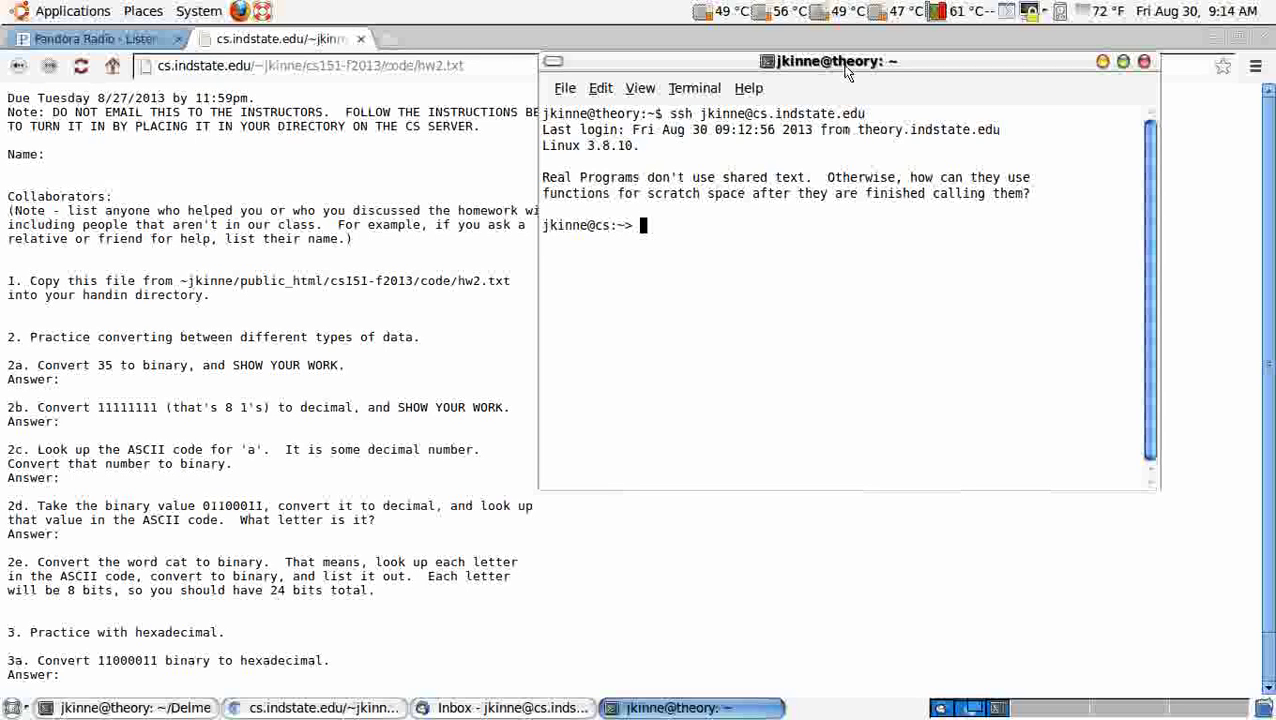
text(cd handin)
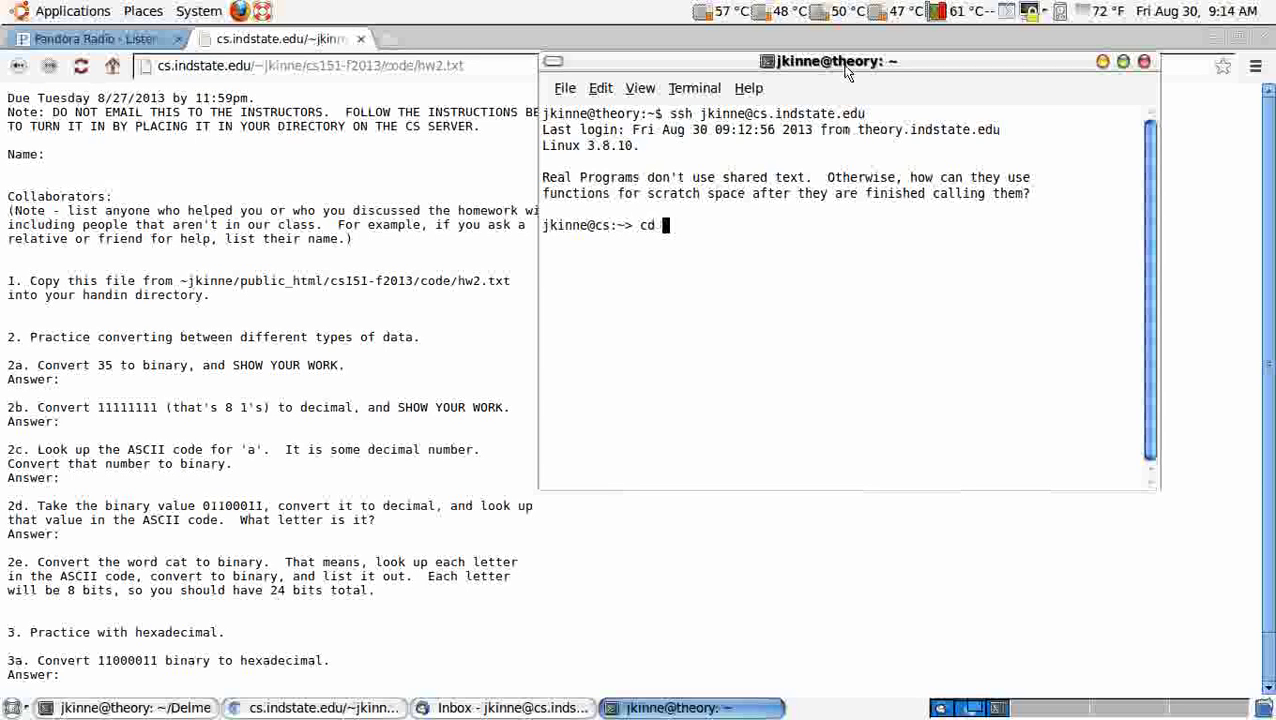
key(Return)
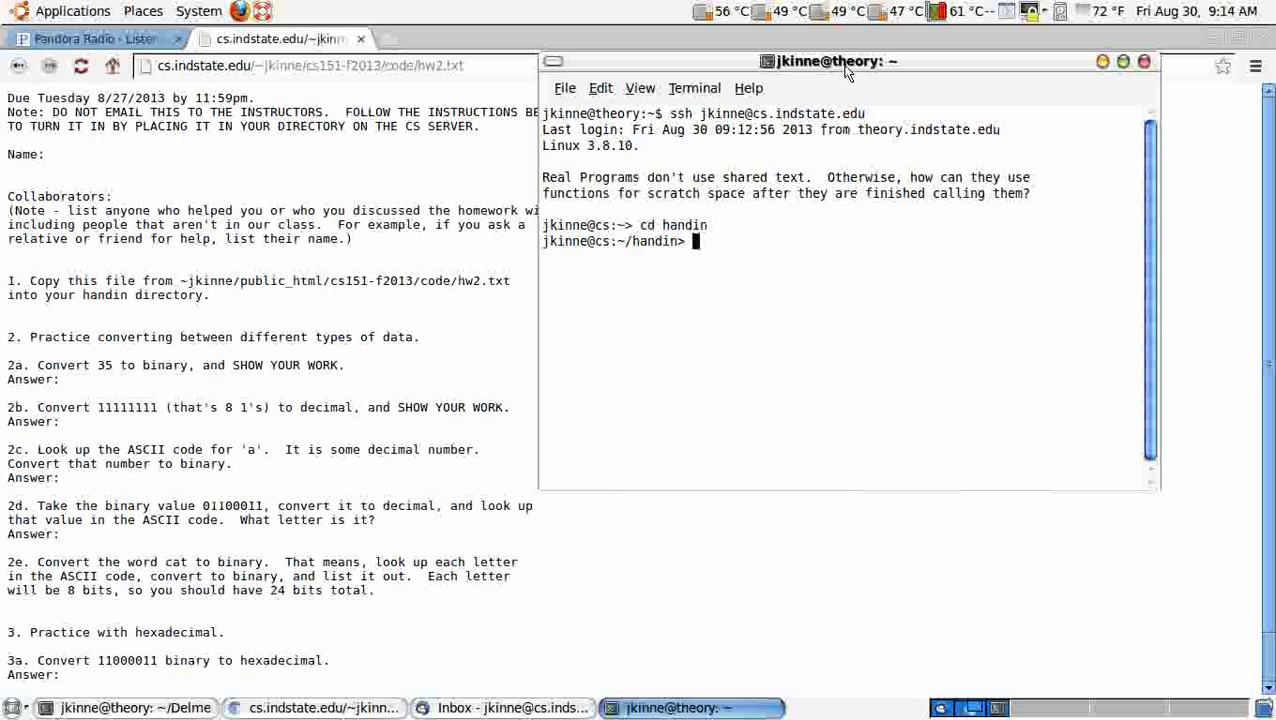
Step: Copy hw2.txt into the handin directory using its path pasted from the assignment page
text(cp)
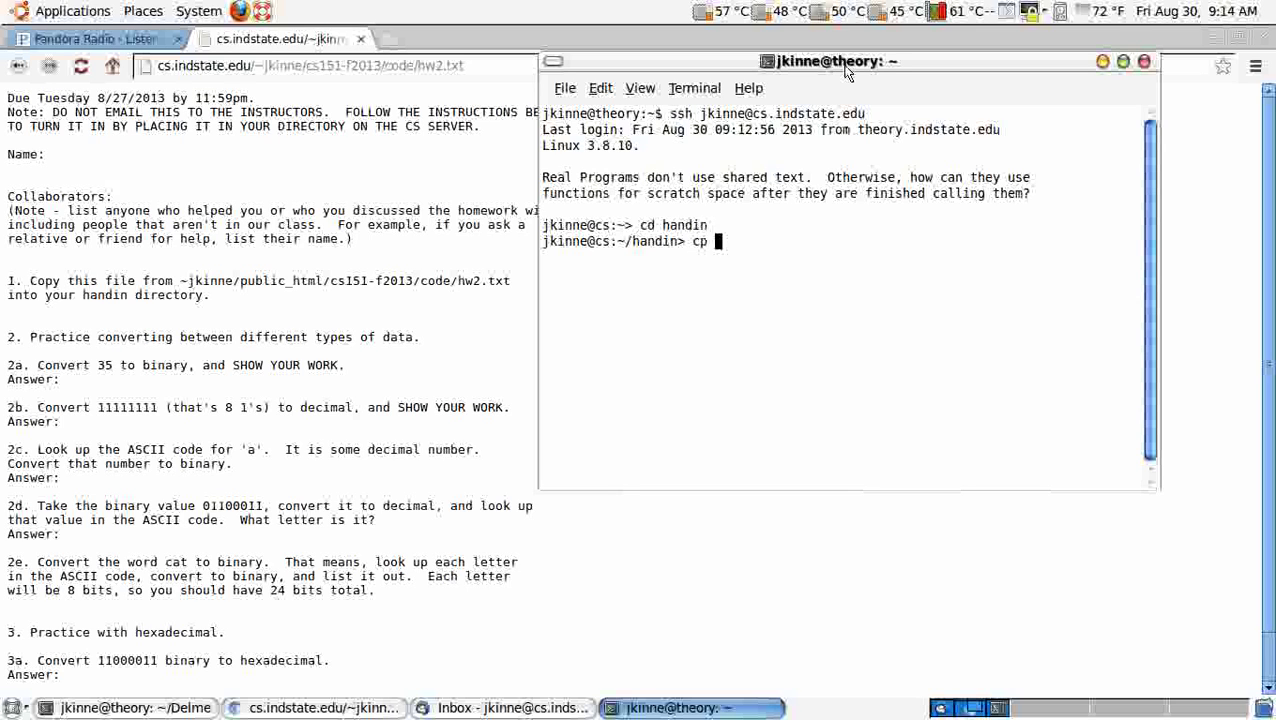
drag(180, 281, 512, 287)
key(alt+Tab)
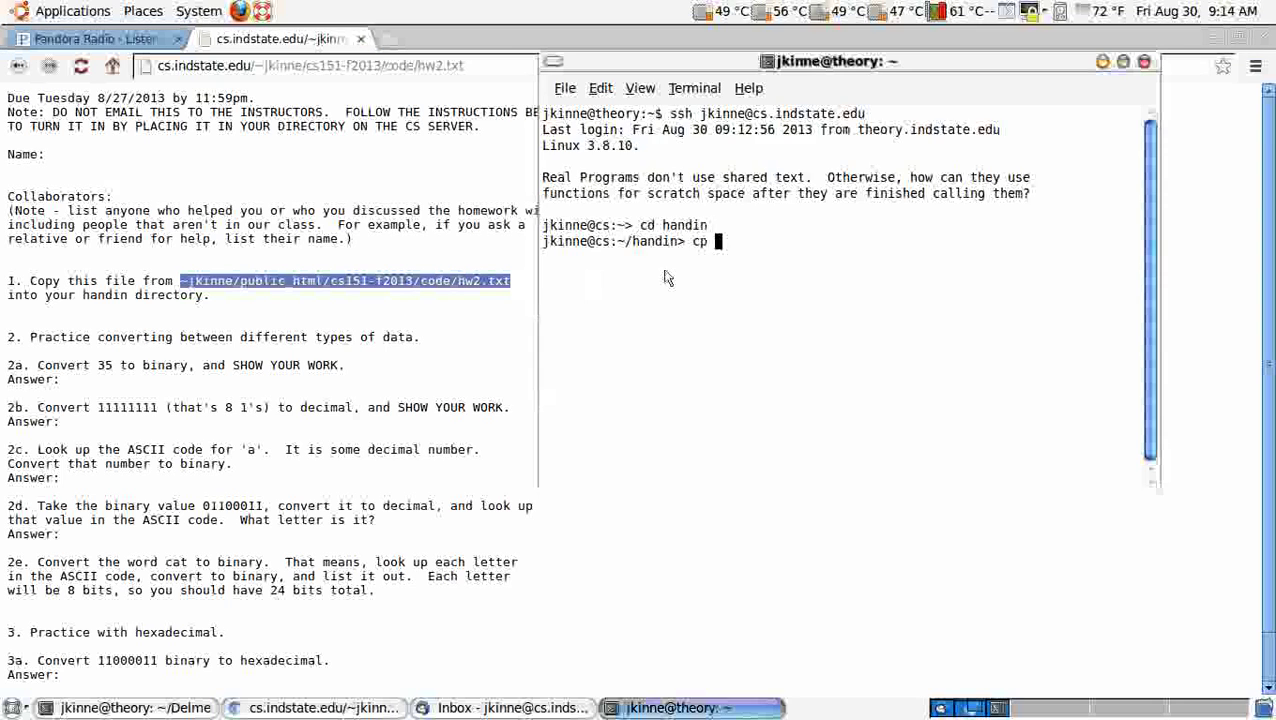
middle_click(838, 260)
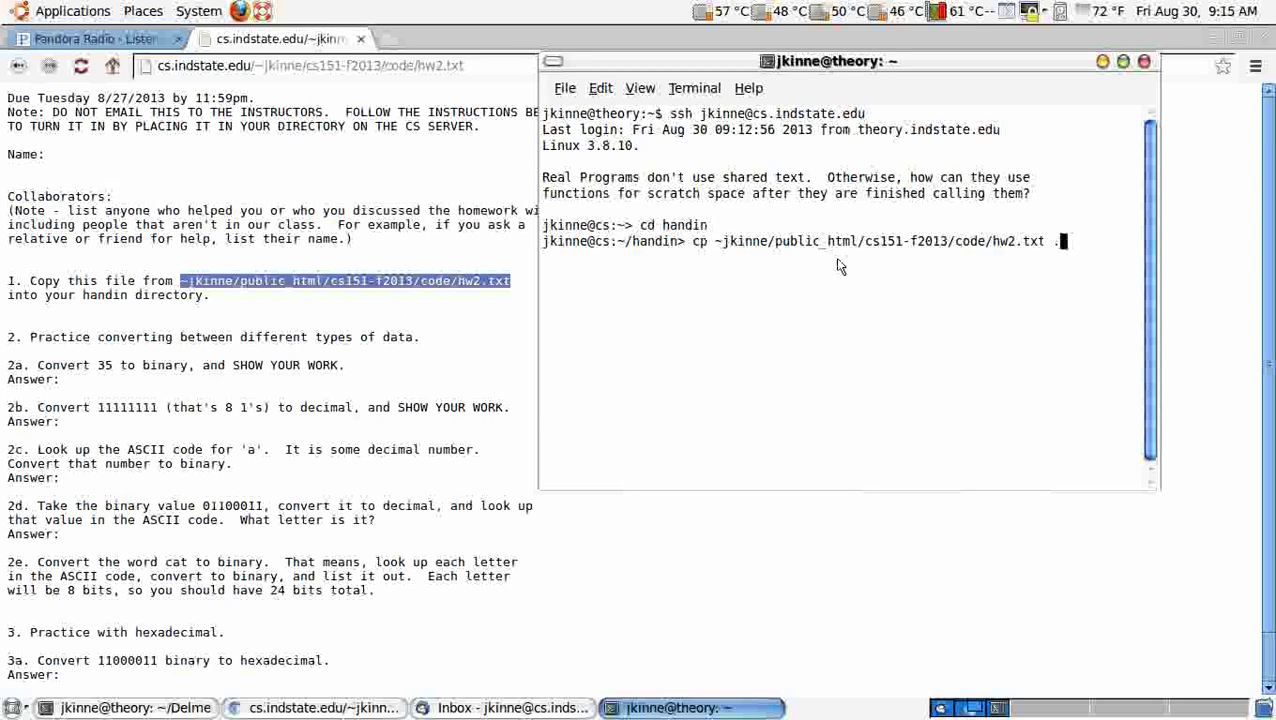
key(Return)
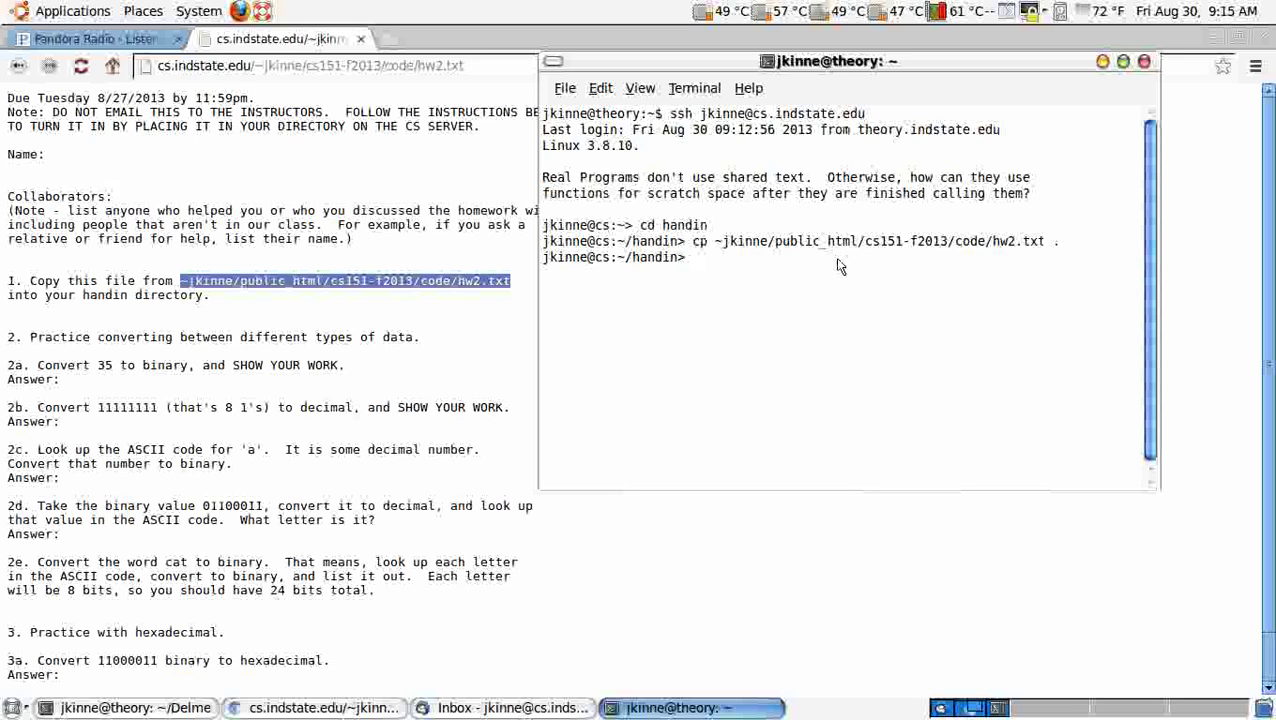
Step: Open hw2.txt in pico and fill in the Name line and 'nobody' for Collaborators
text(pico h)
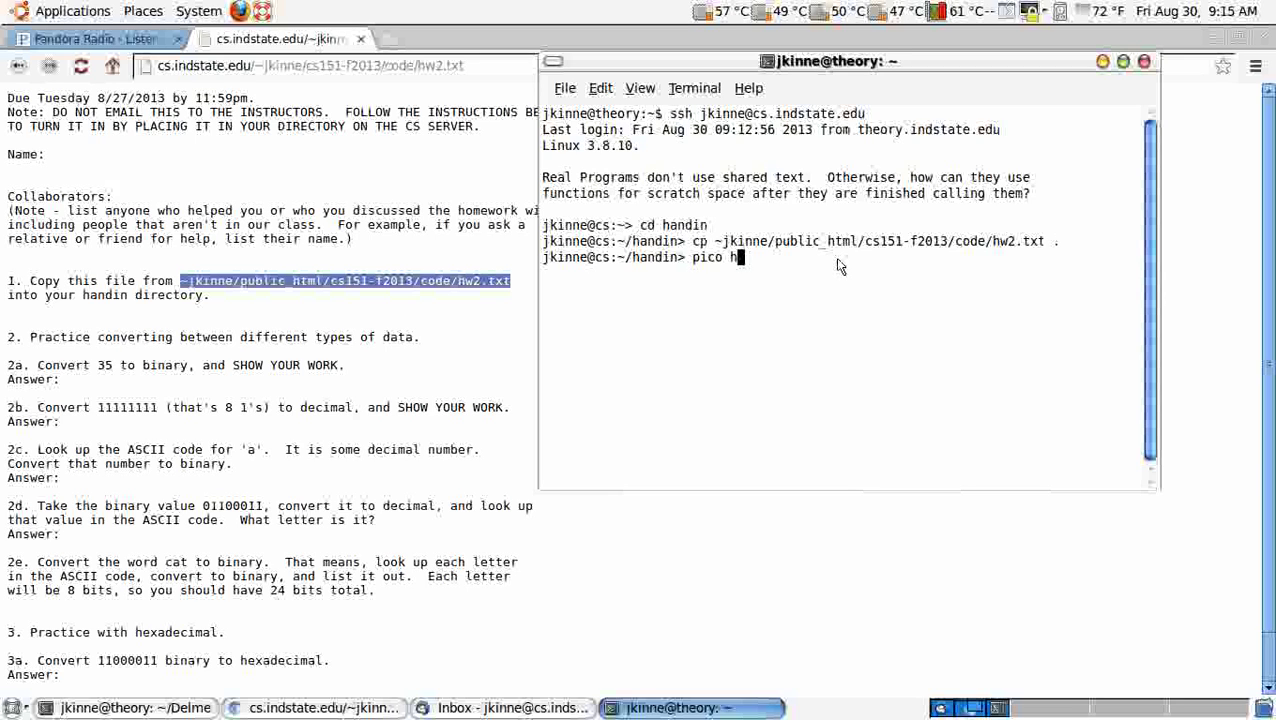
text(w2.txt)
key(Return)
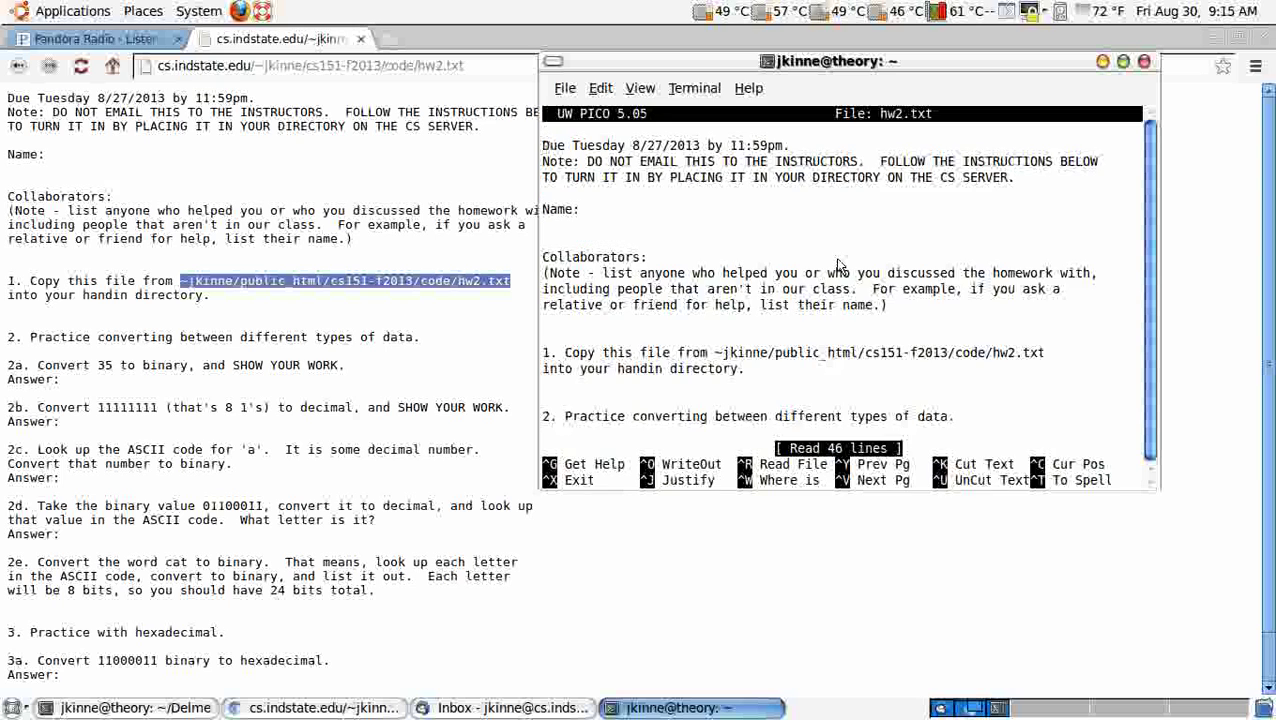
key(Down)
key(Down)
key(Down)
key(Down)
key(End)
text(Jeff)
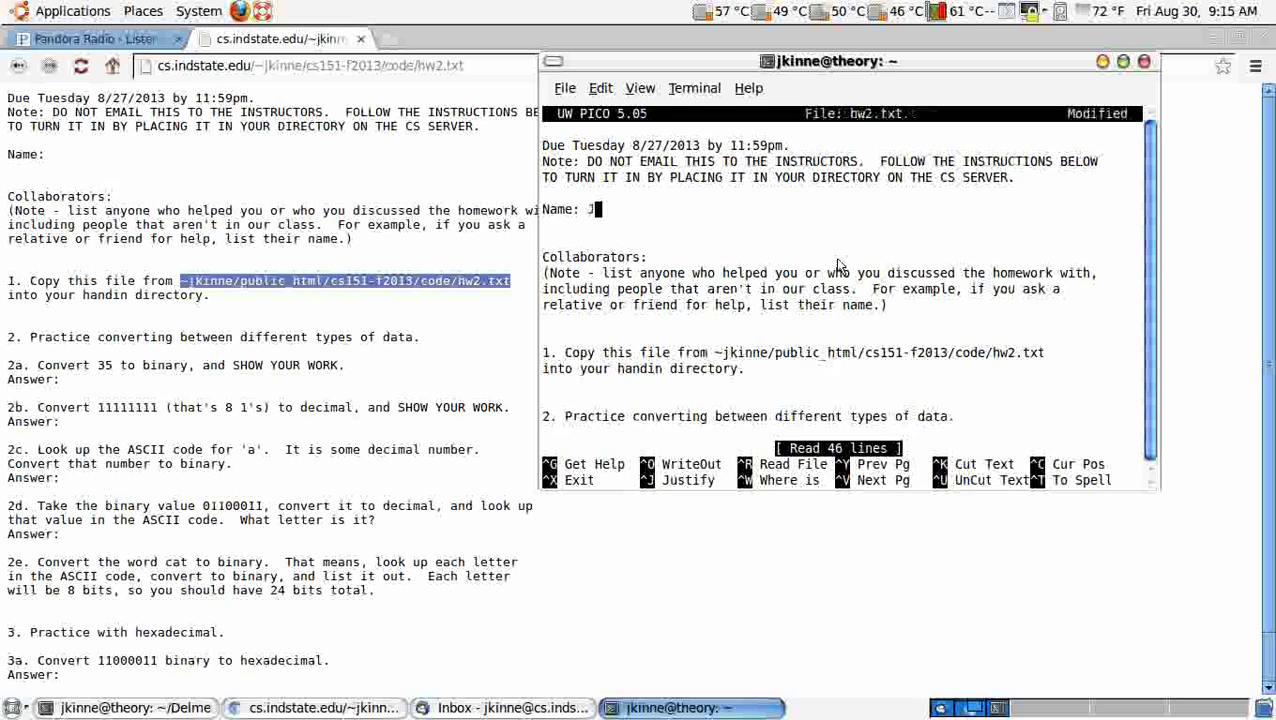
key(Down)
key(Down)
key(Down)
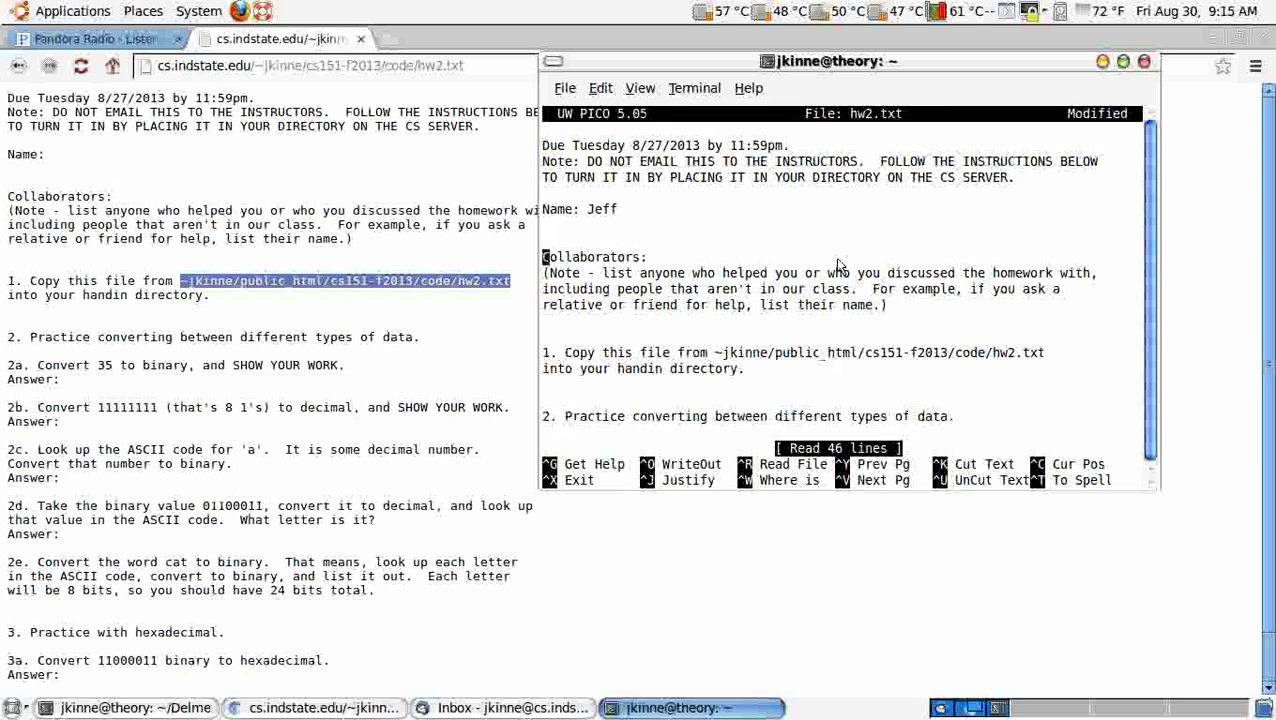
key(End)
text(noboy)
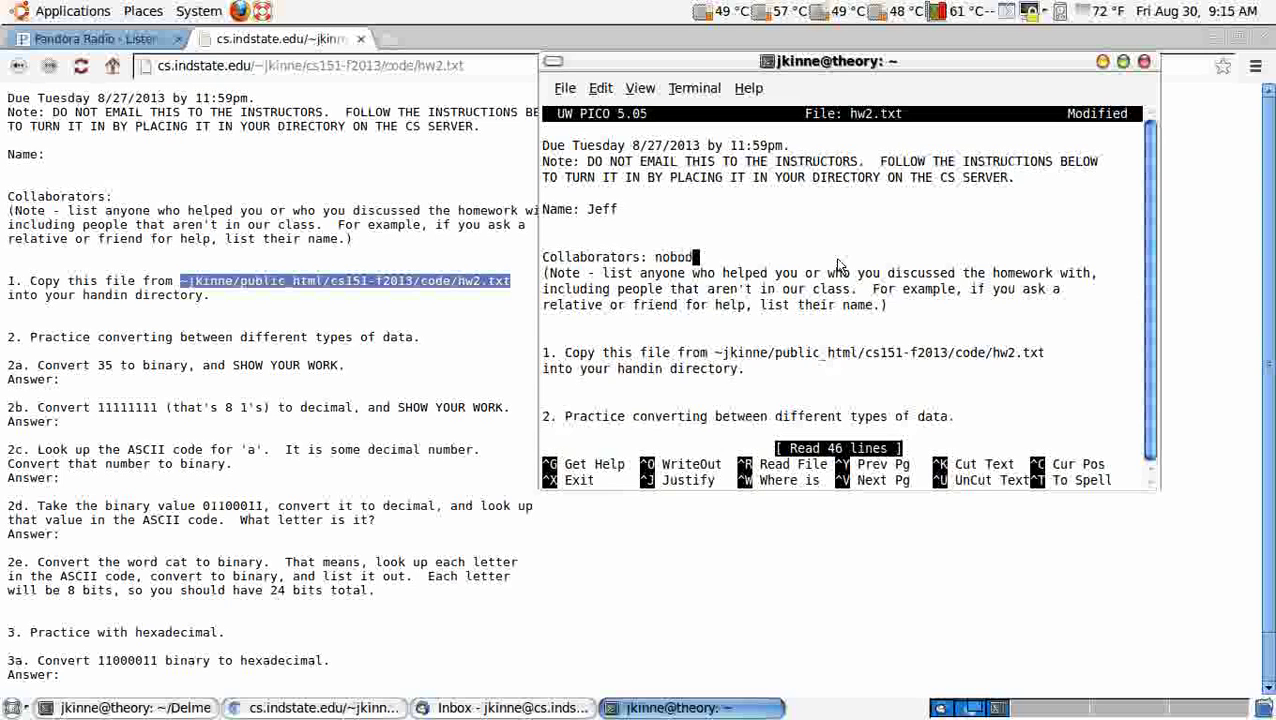
text(y)
Step: Write 2a's answer as 35 = 32 + 2 + 1, with a 'skipped' line below
key(Down)
key(Down)
key(Down)
key(Down)
key(Down)
key(Down)
key(Down)
key(Down)
key(Down)
key(Down)
key(Down)
key(Down)
key(Down)
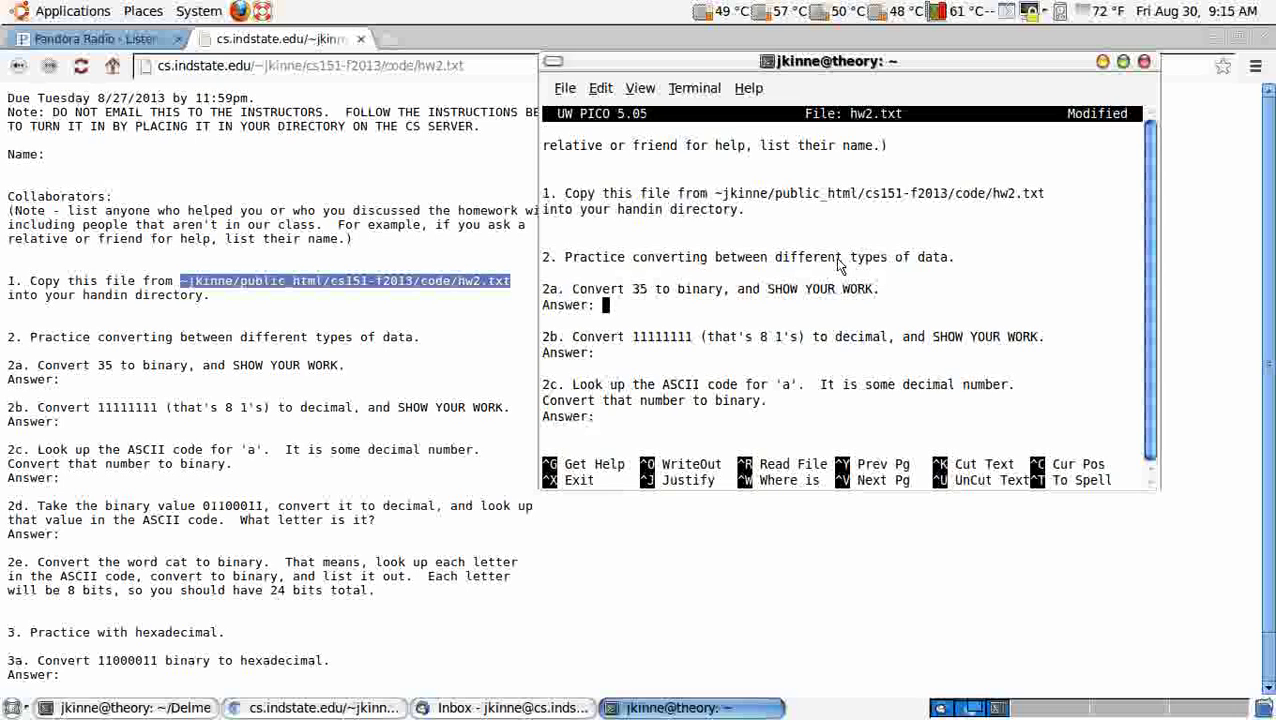
text(35 = 32 + 2 + 1)
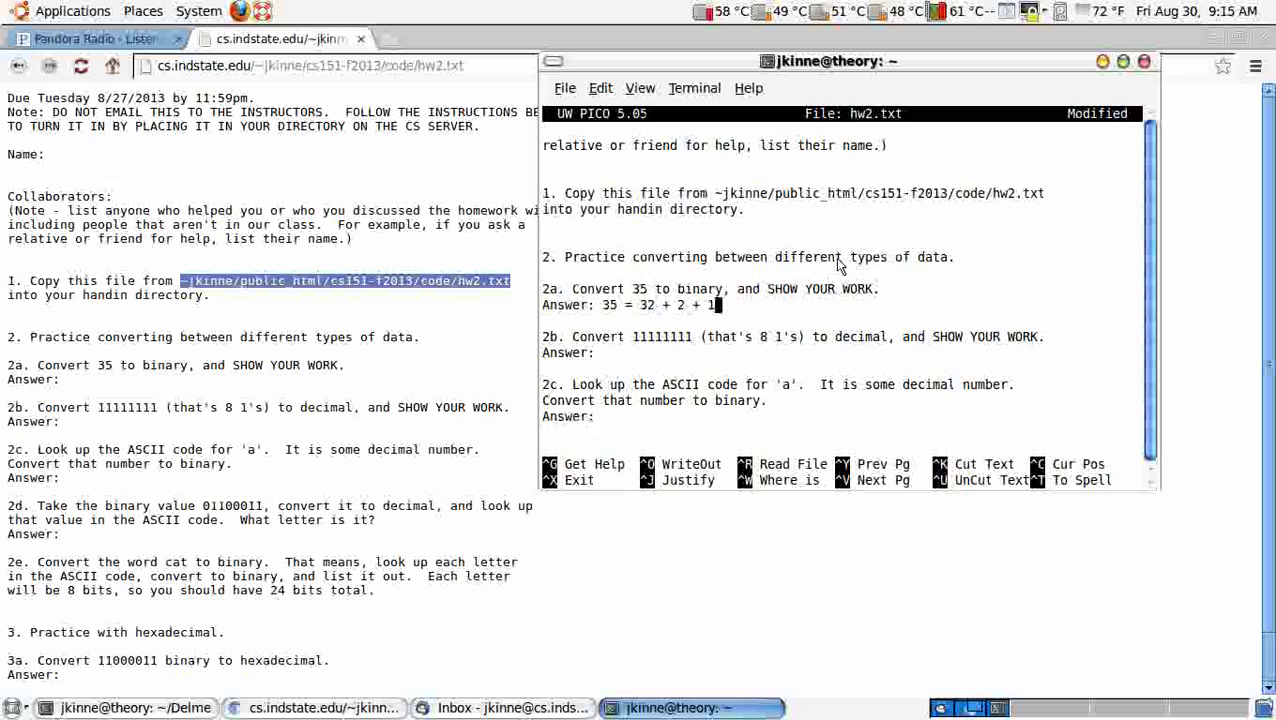
key(Right)
key(Return)
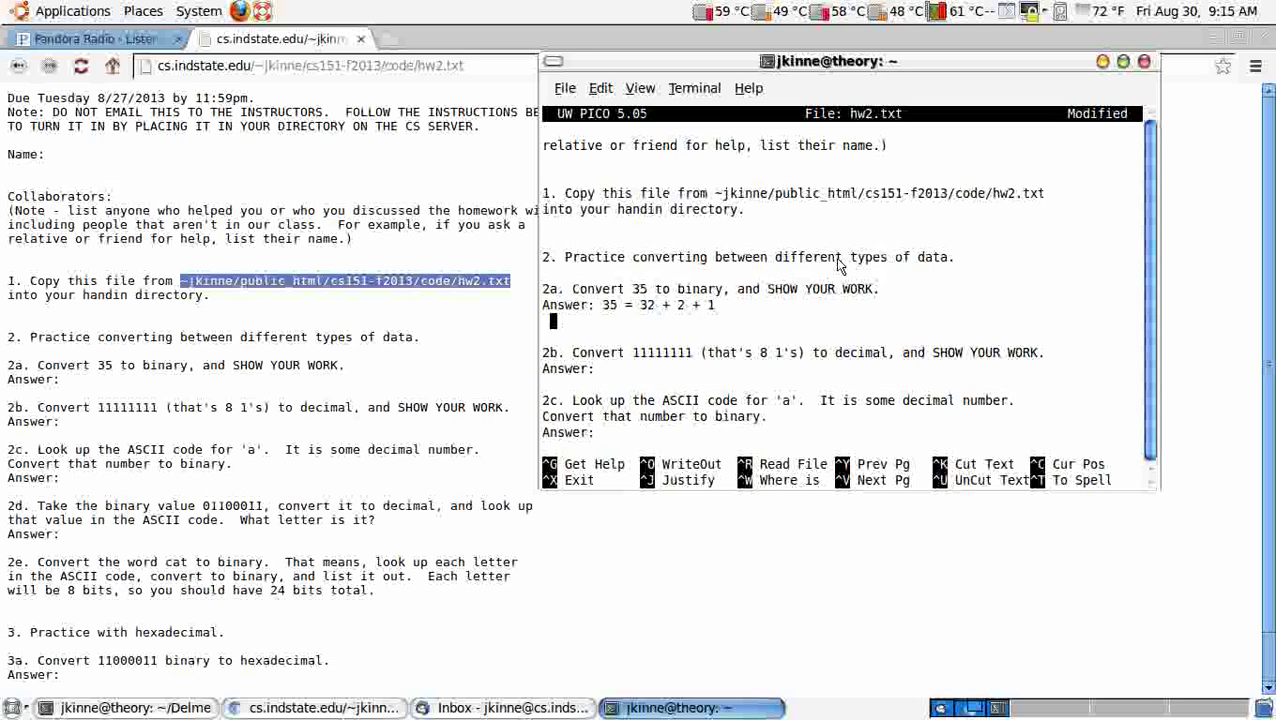
text(skipped)
Step: List the skipped place values 16, 8, 4 aligned under the sum and add = 100011
key(Up)
key(Right)
key(Right)
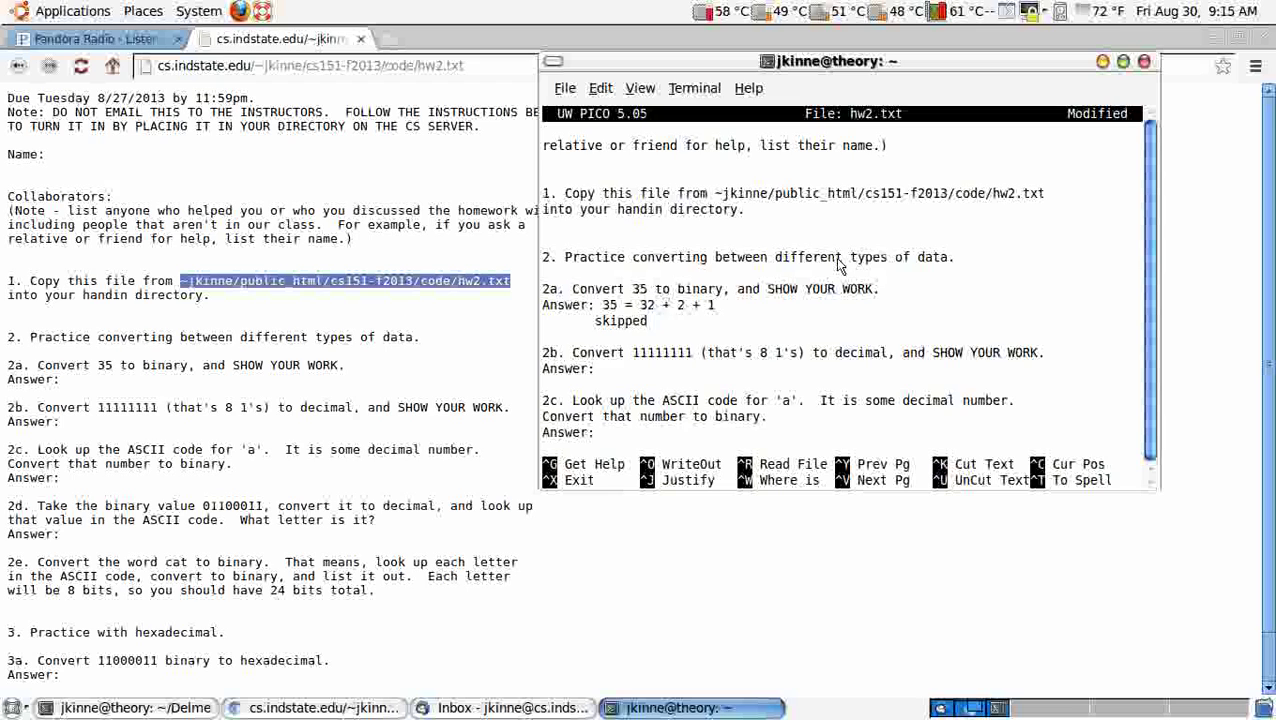
key(Down)
text(16)
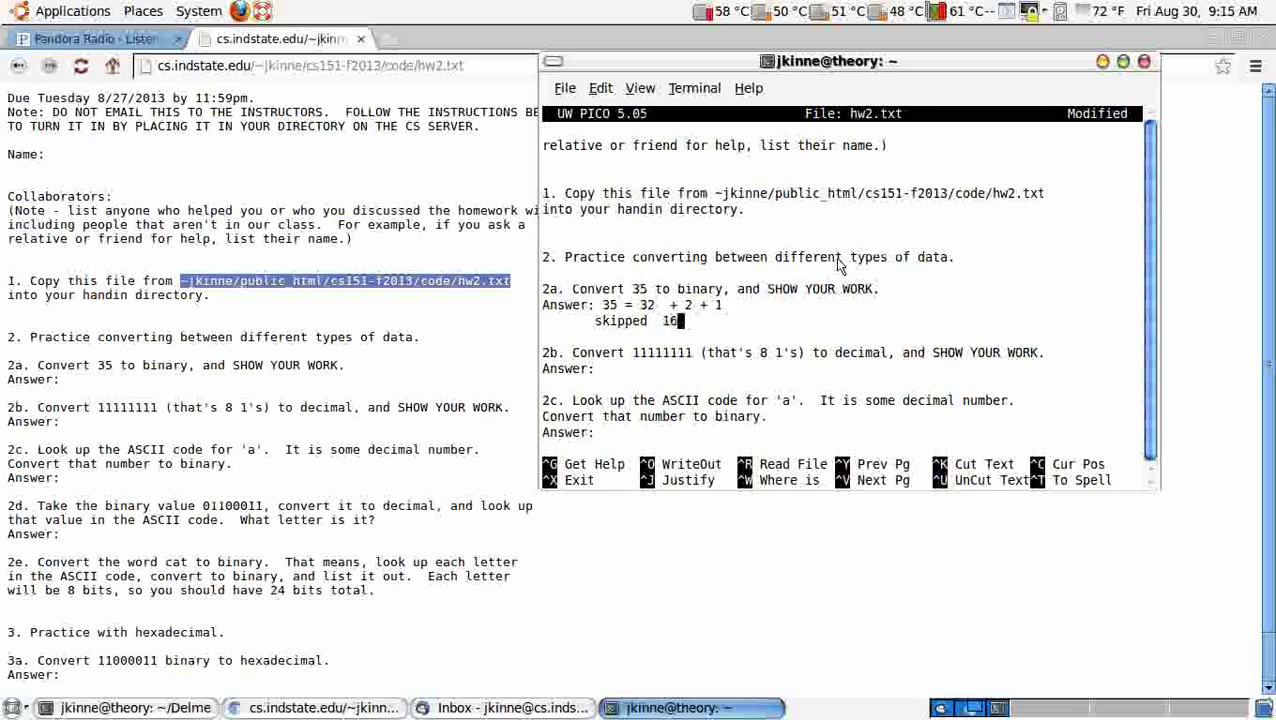
text(, 8,)
key(Left)
key(Left)
key(Left)
key(Left)
key(Left)
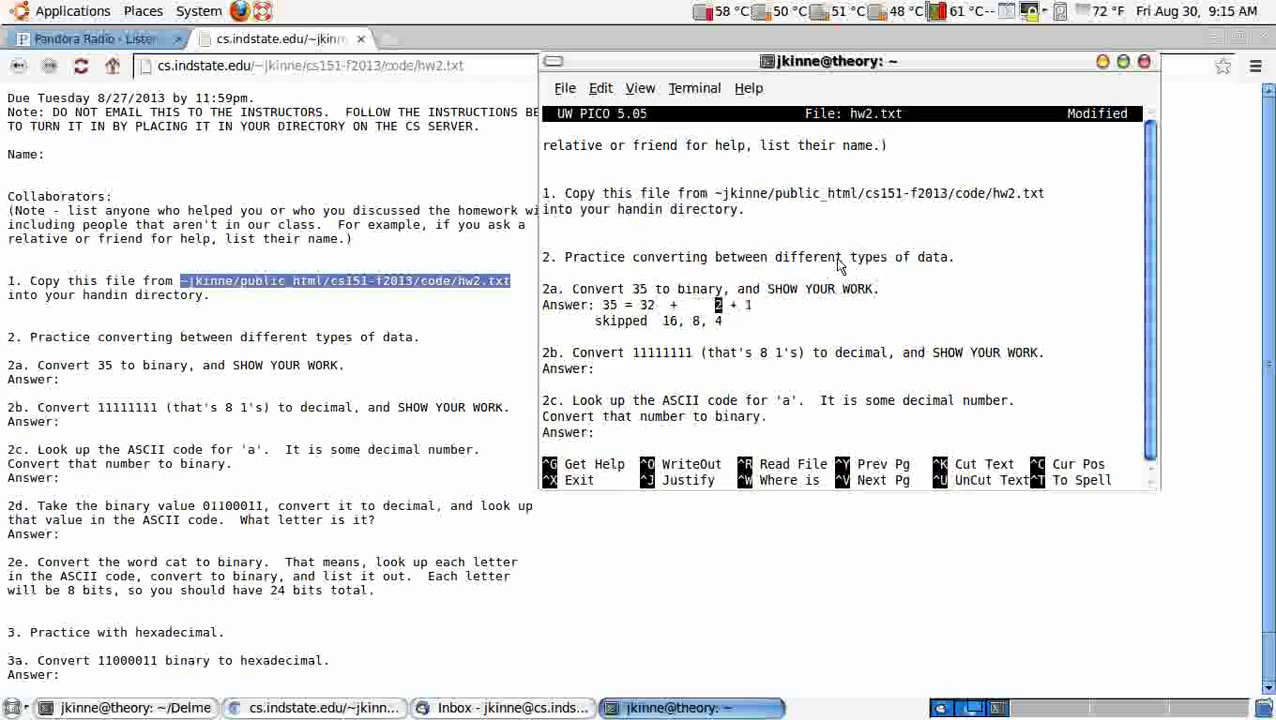
text(4)
key(Return)
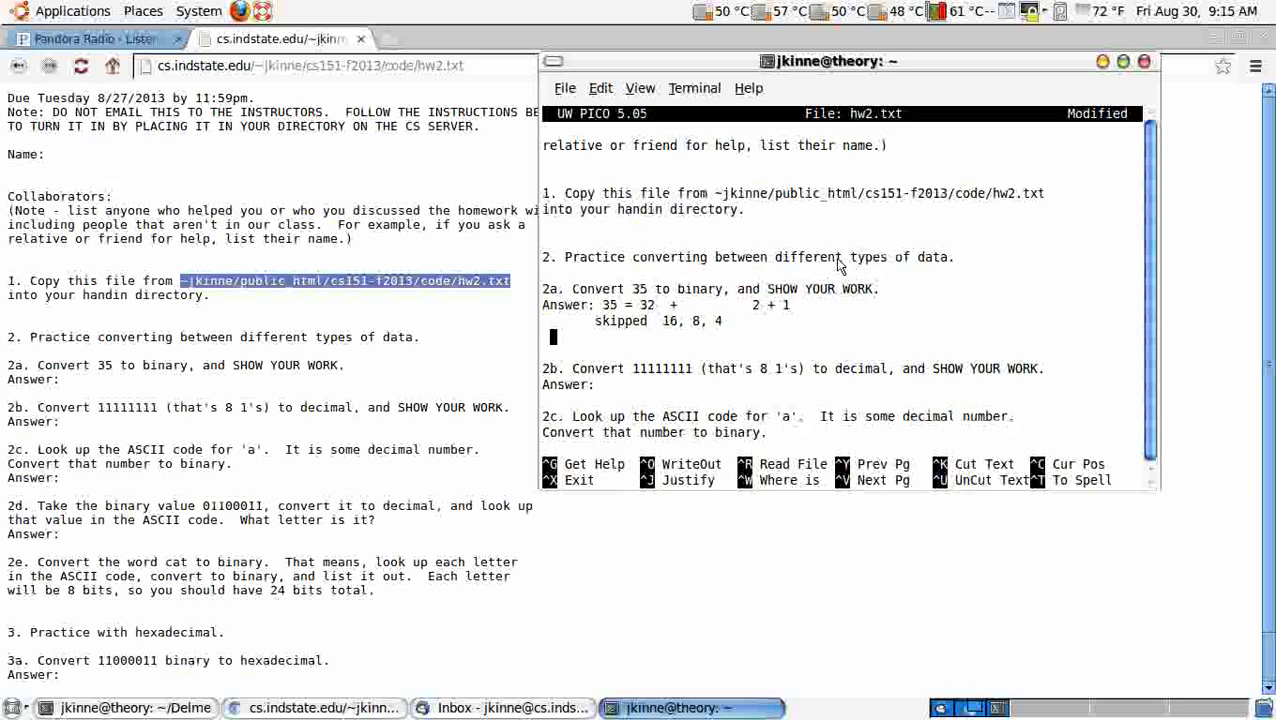
text(= 1000)
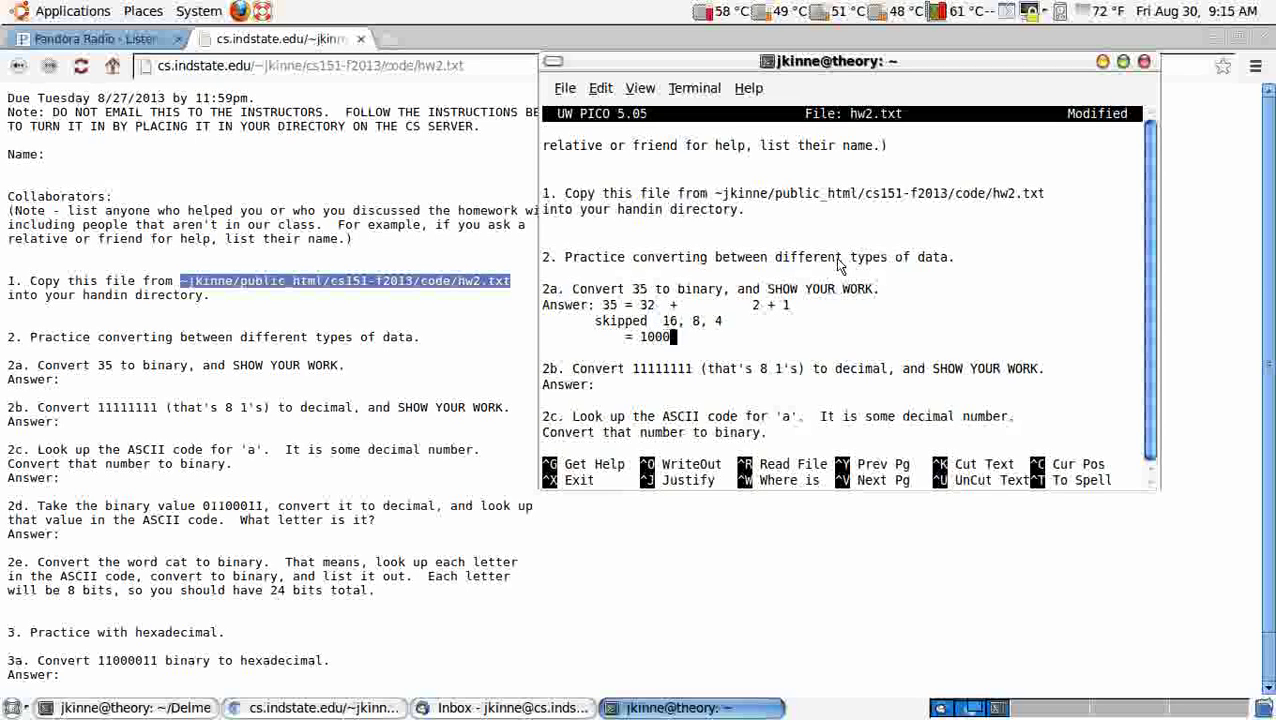
text(11)
Step: Answer 2b with place values 128, 64, 32, 16, 8, 4, 2, 1 summing to 255
key(Down)
key(Down)
key(Down)
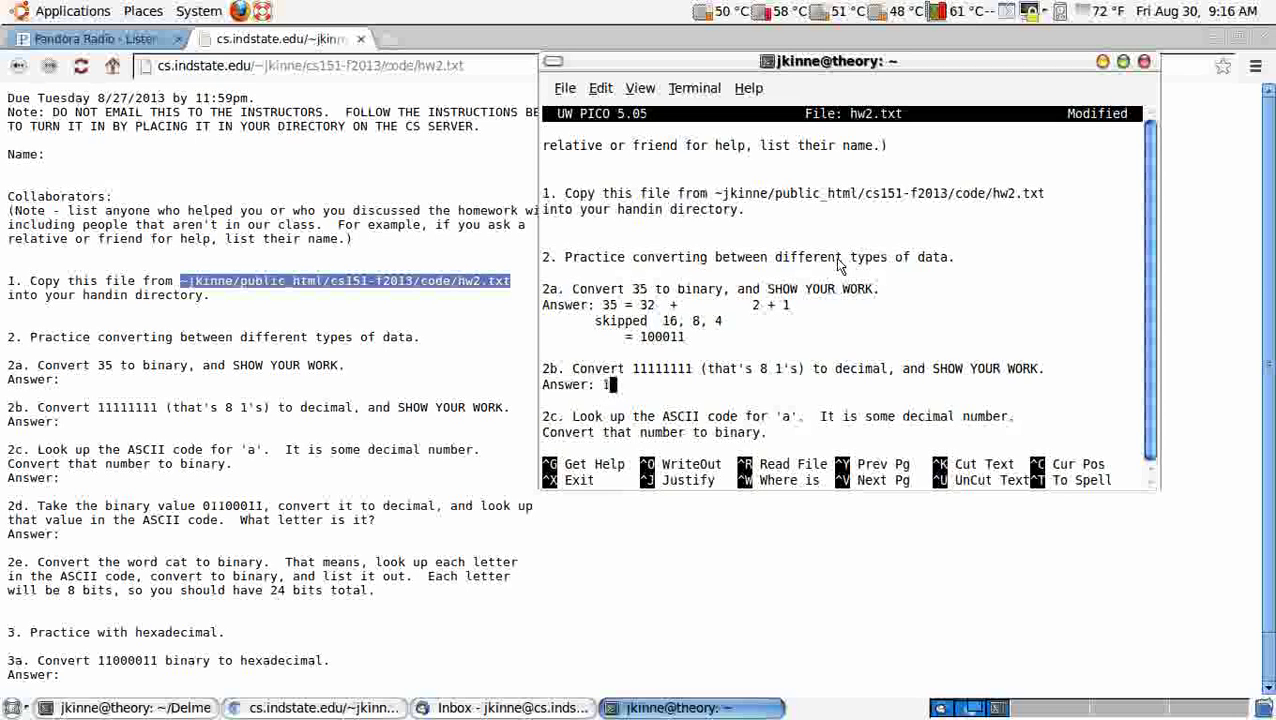
text(28, )
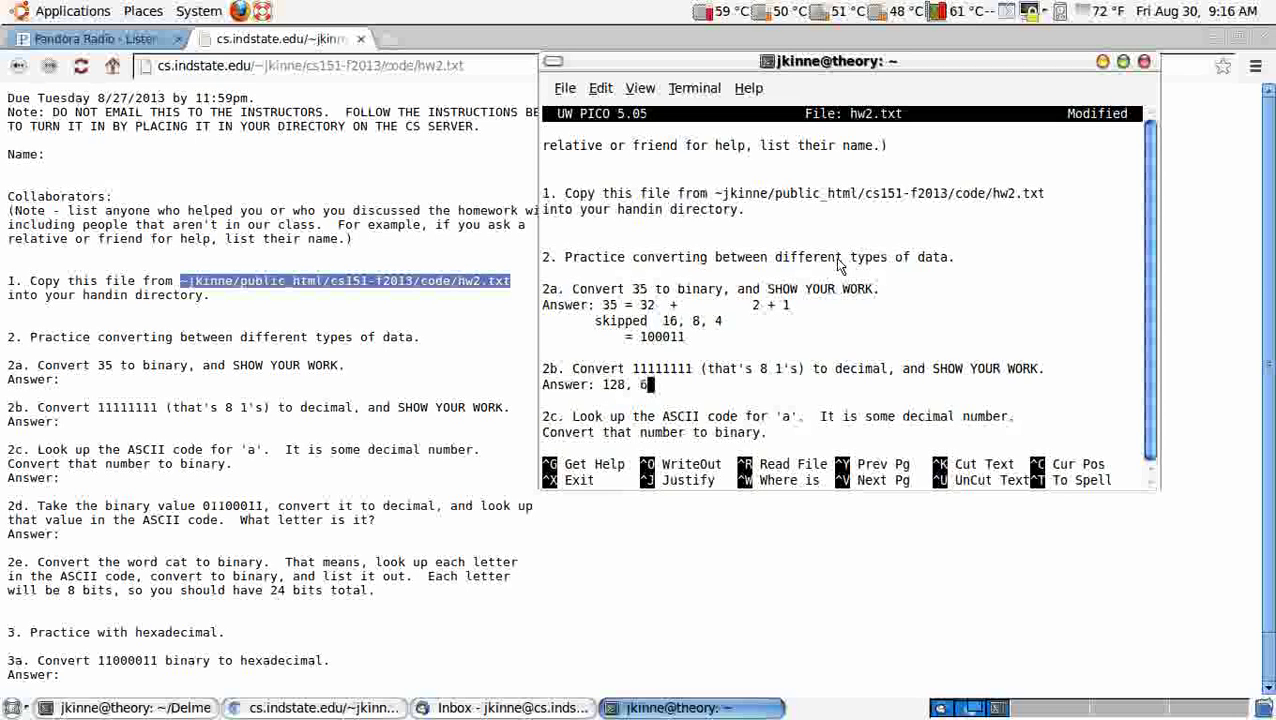
text(64, 32, )
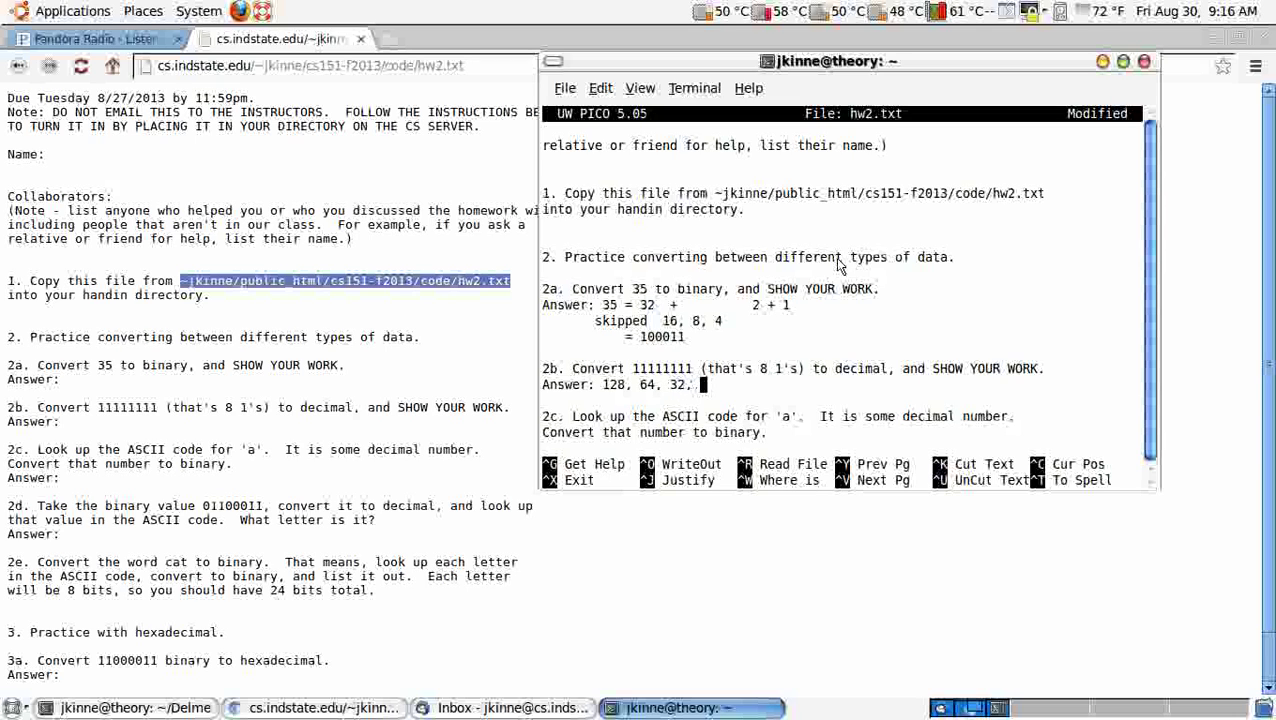
text(16, 8, 4, 2)
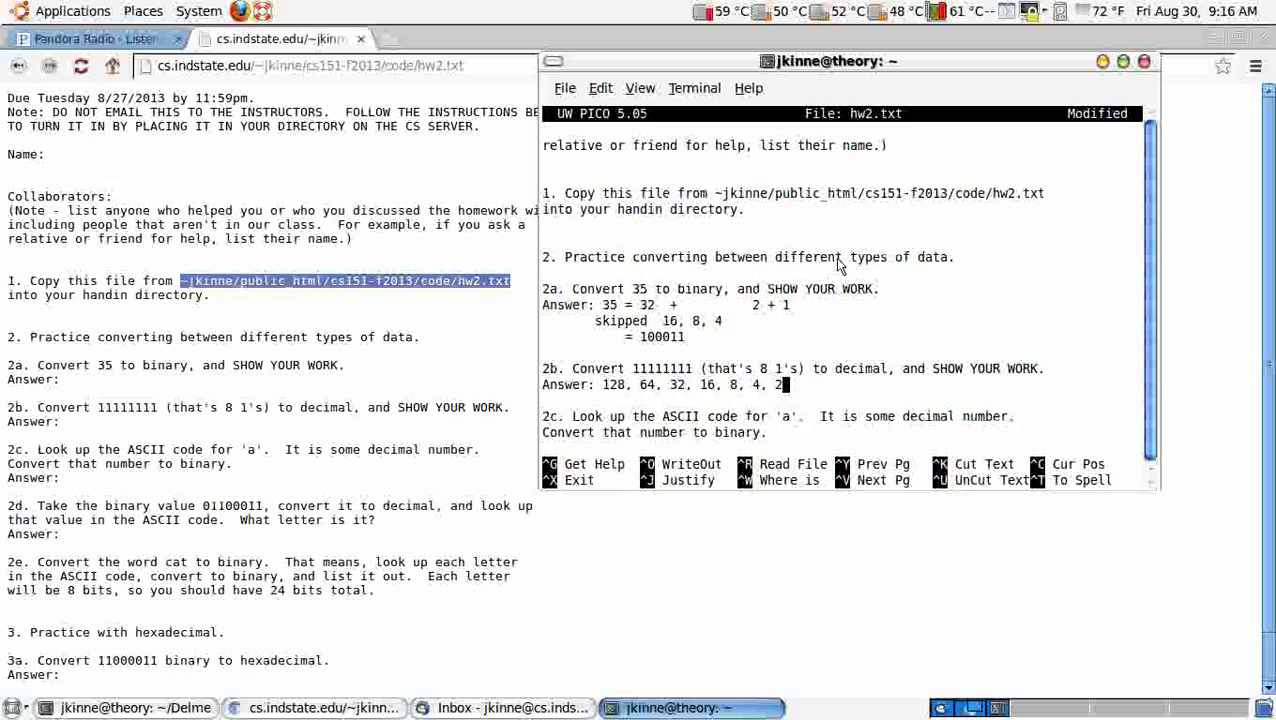
text(, 1)
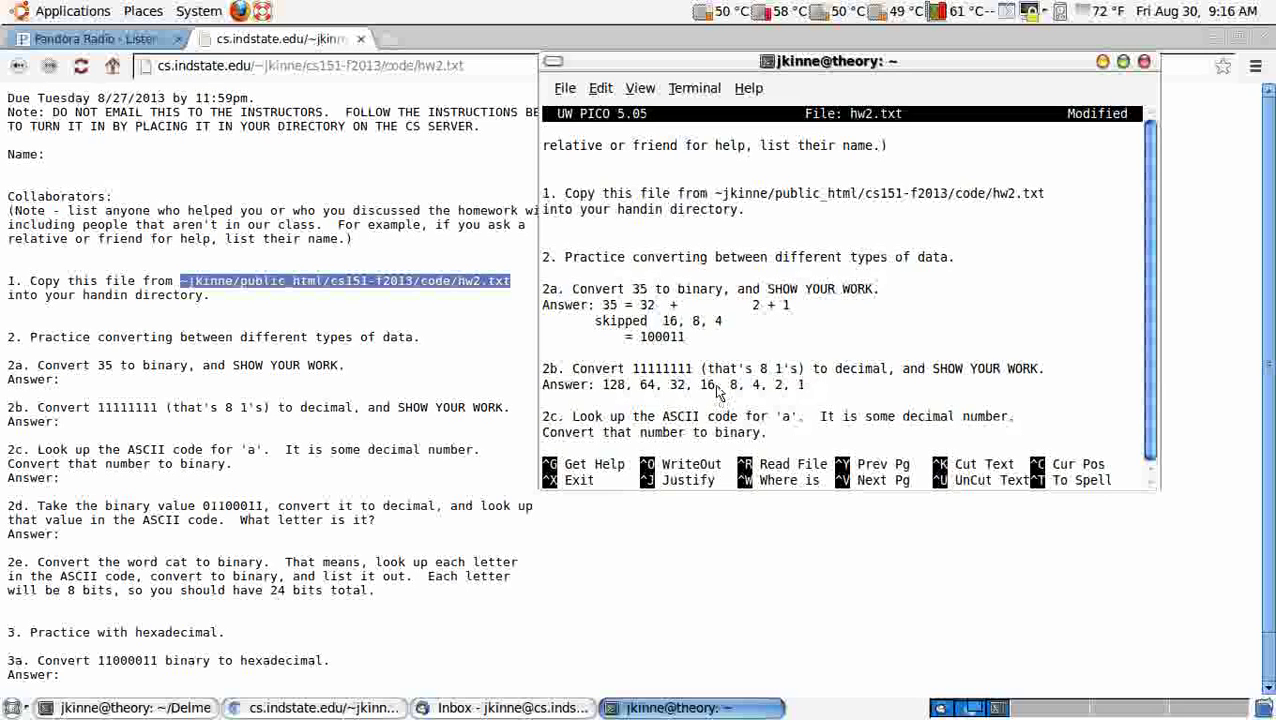
drag(716, 392, 603, 392)
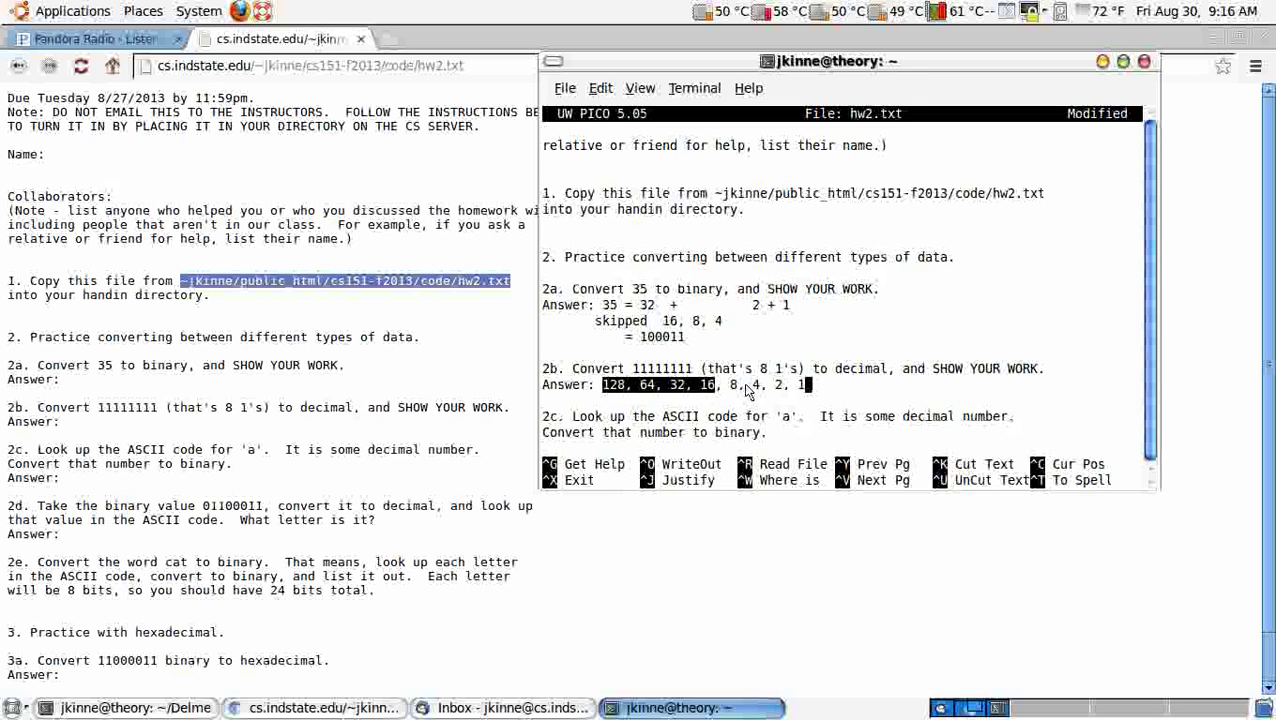
drag(729, 390, 808, 388)
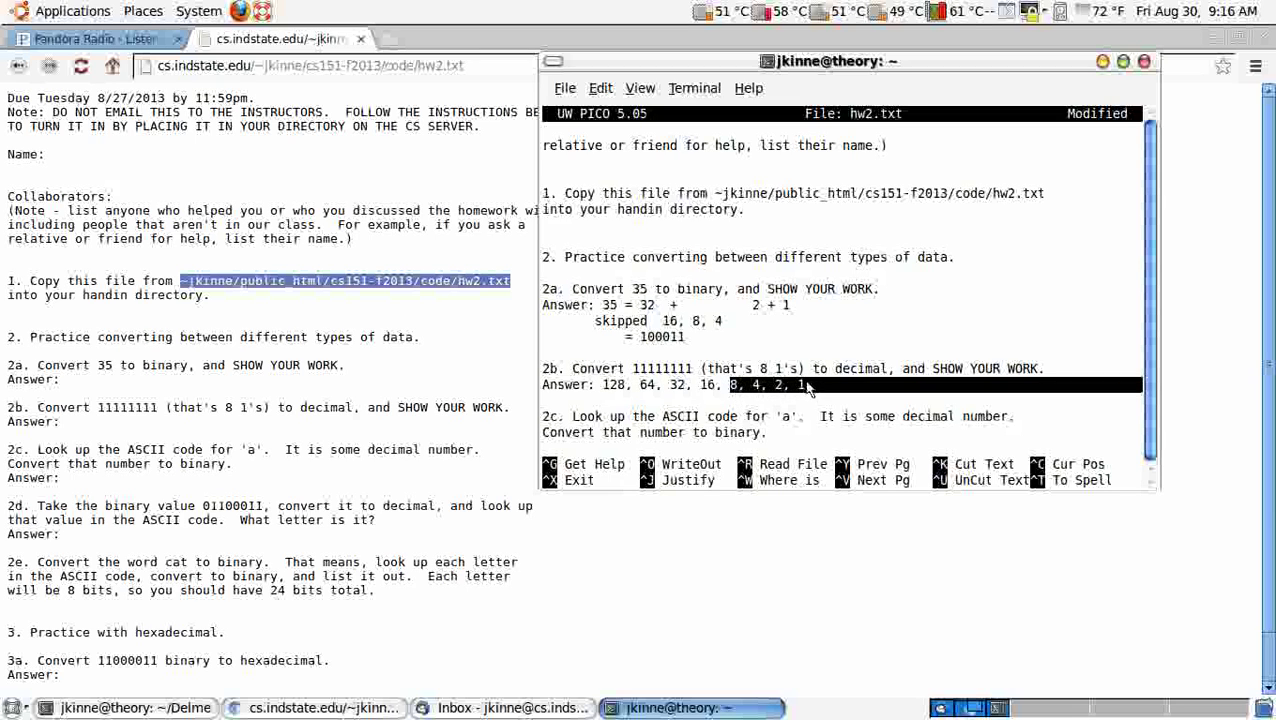
click(808, 388)
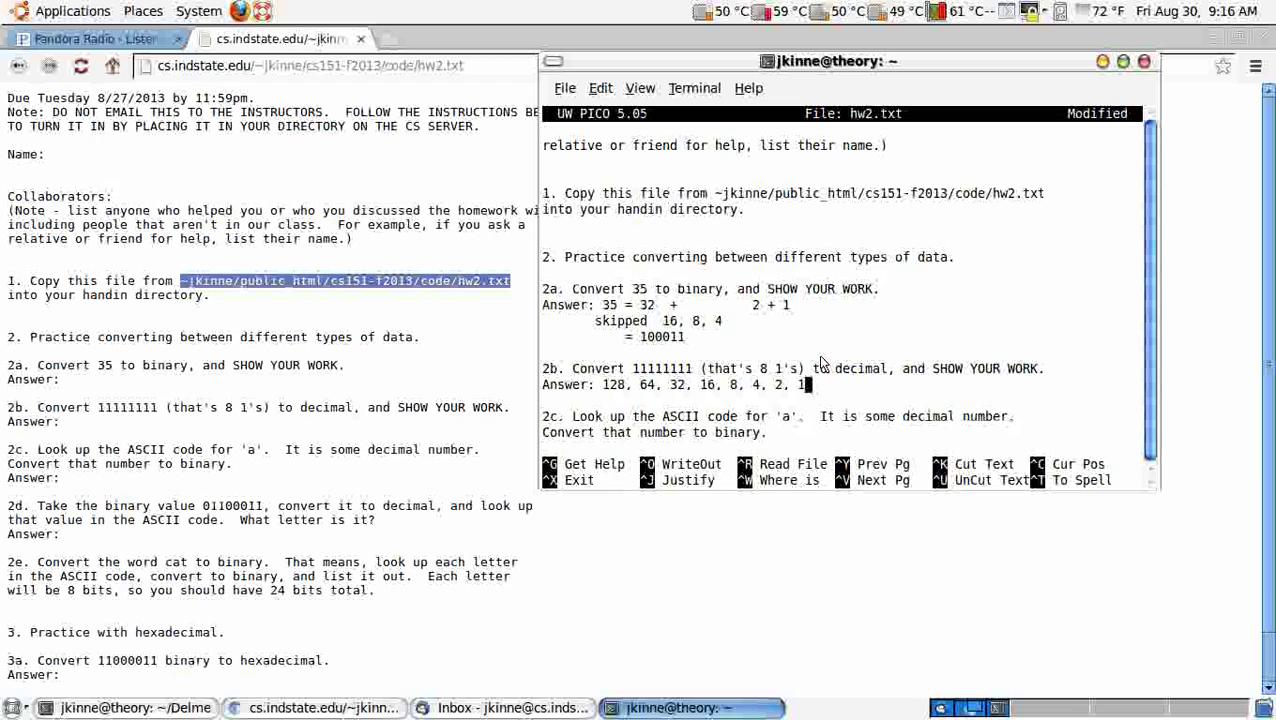
key(Return)
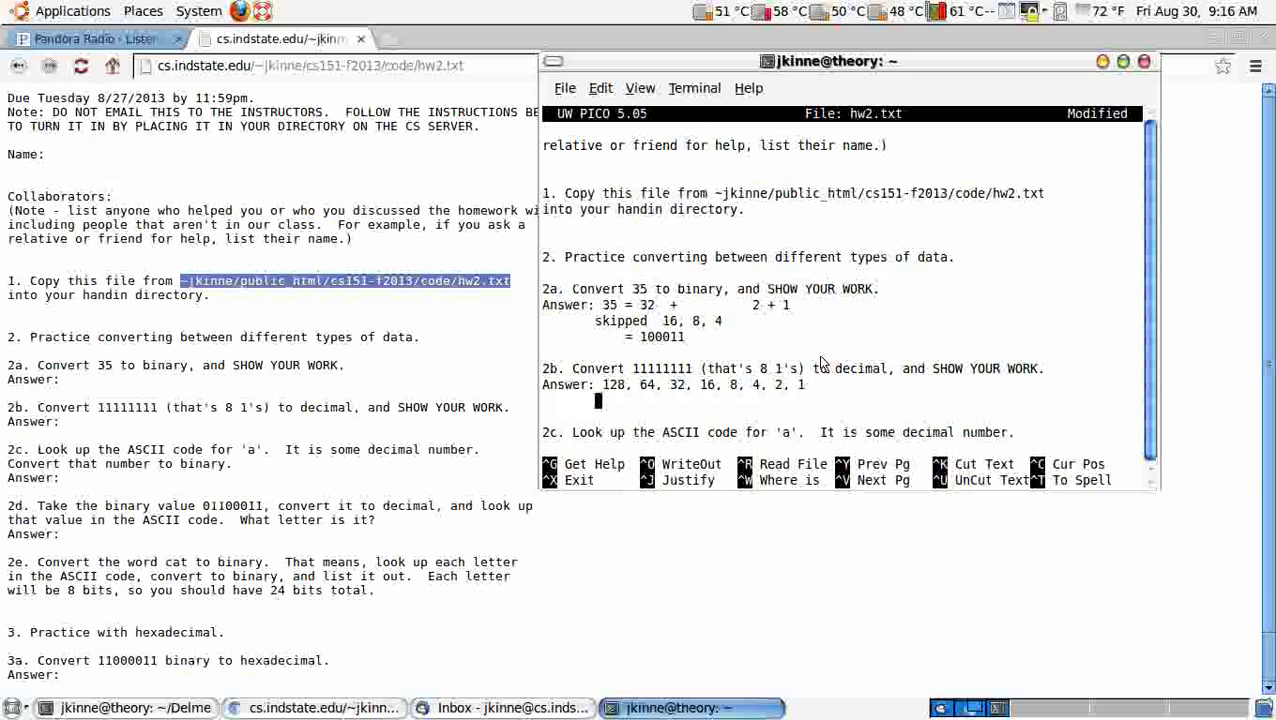
text(128+)
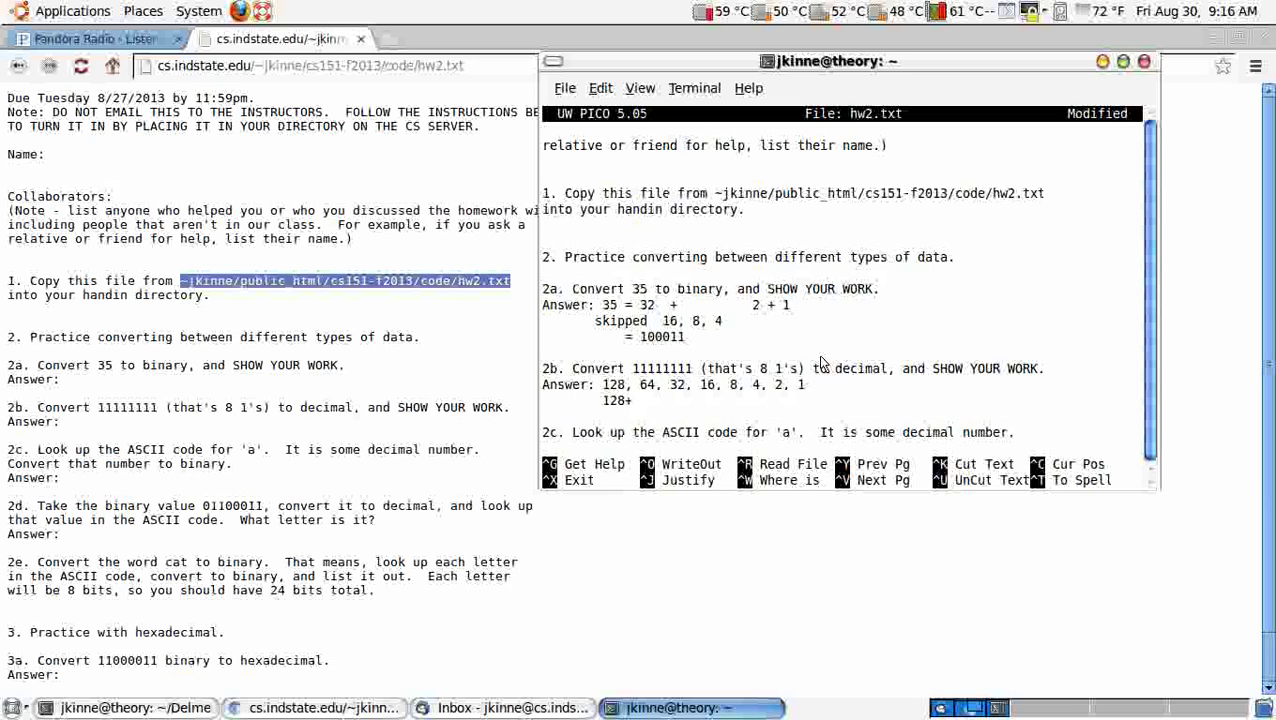
text(64+32+1)
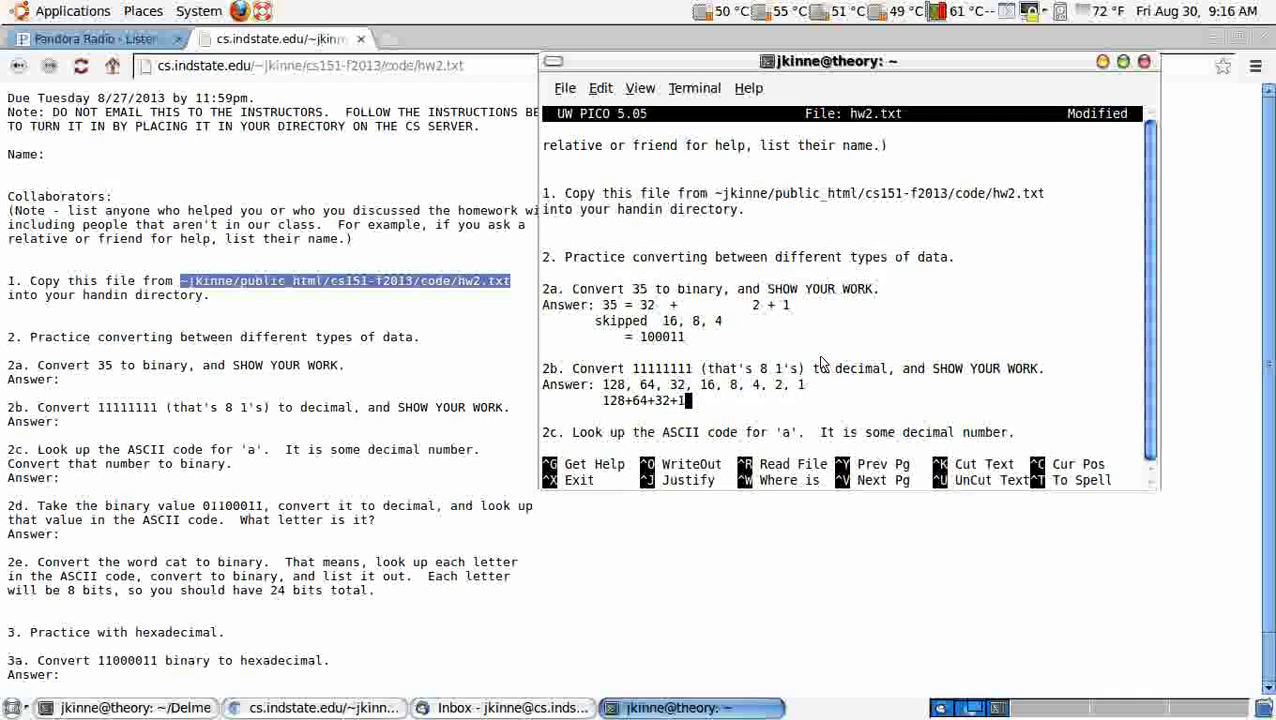
text(6+8+4+2)
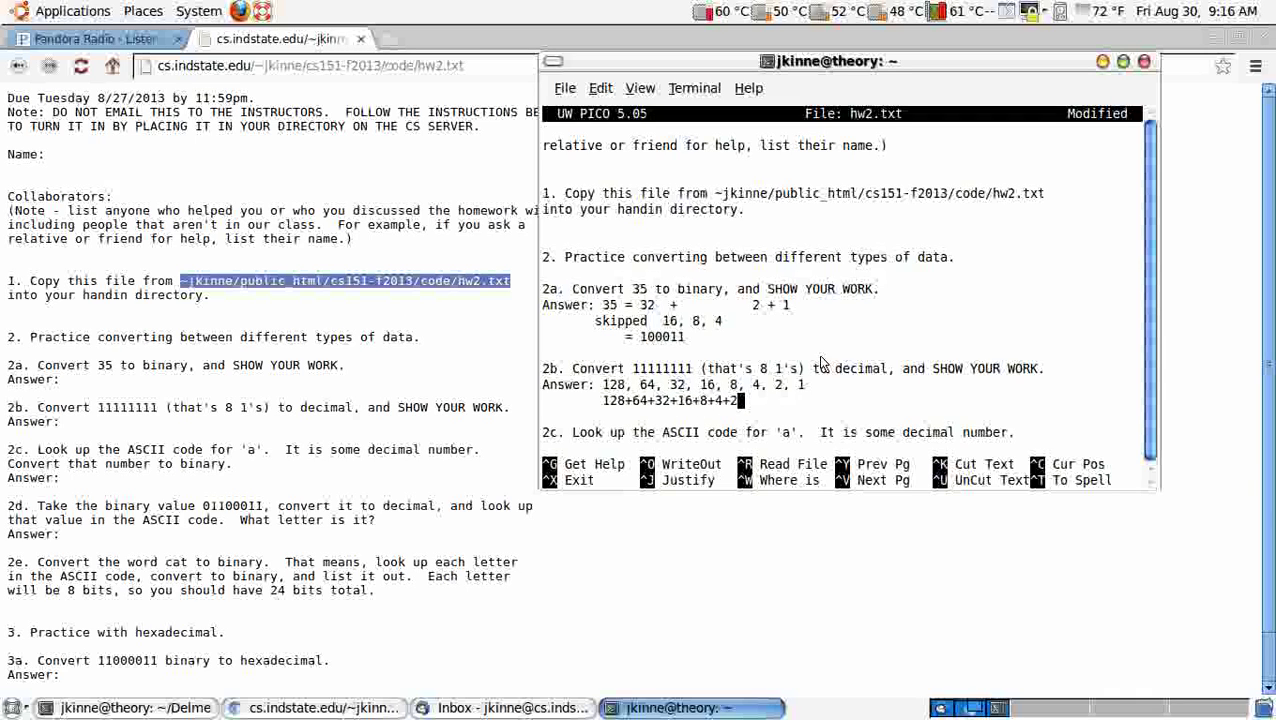
text(+1 = 255)
Step: Search 'ascii code' in a new tab and bring up Wikipedia's ASCII table showing 'a' as 97
key(Down)
key(Down)
key(Down)
key(Down)
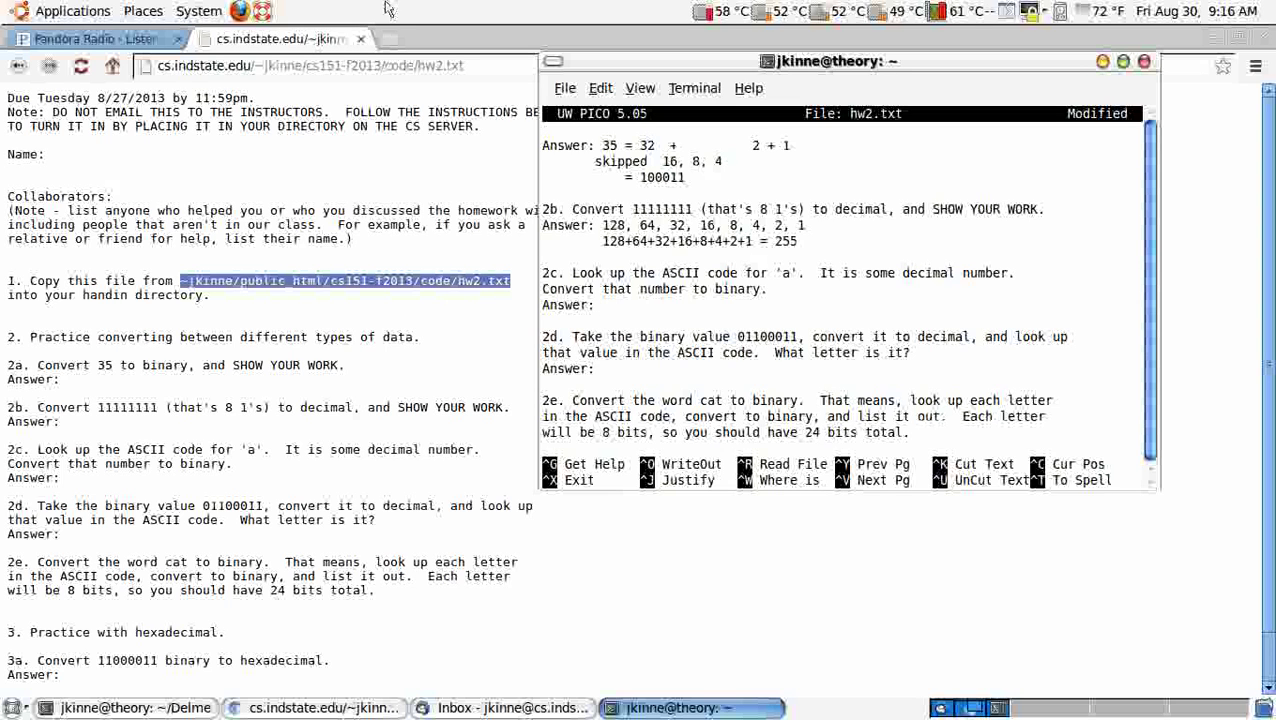
click(390, 39)
text(ascii code)
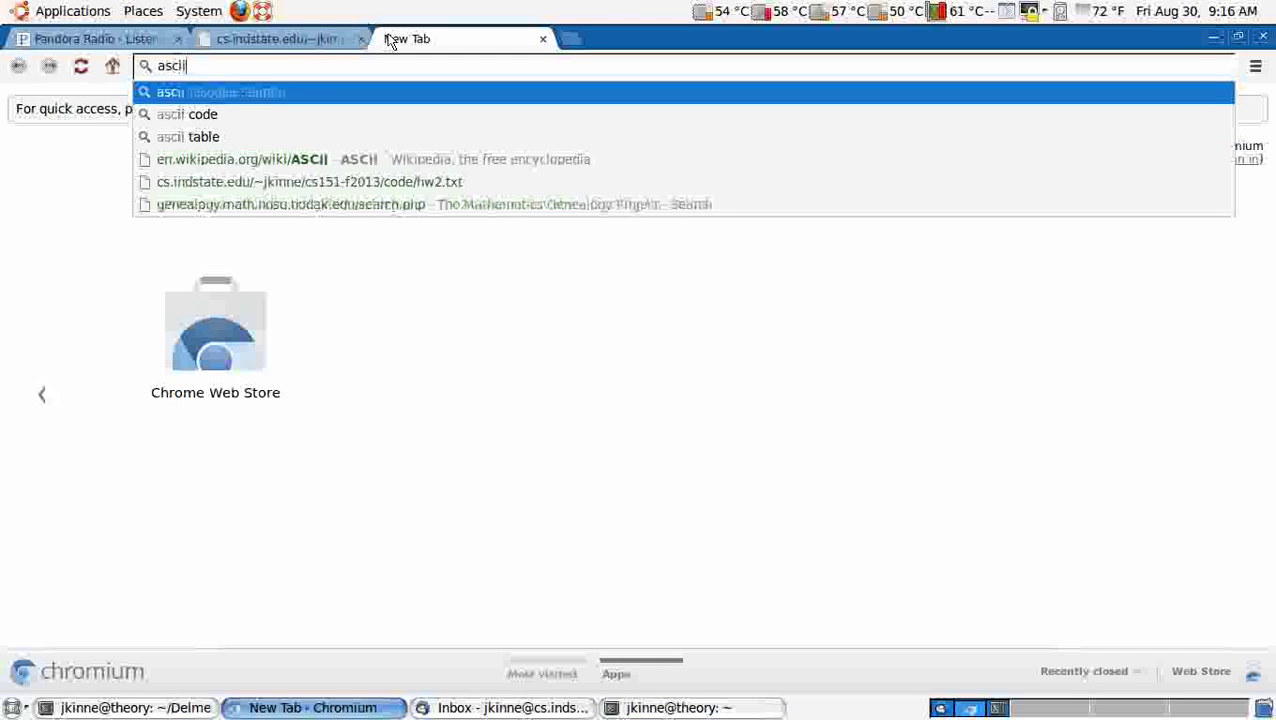
key(Return)
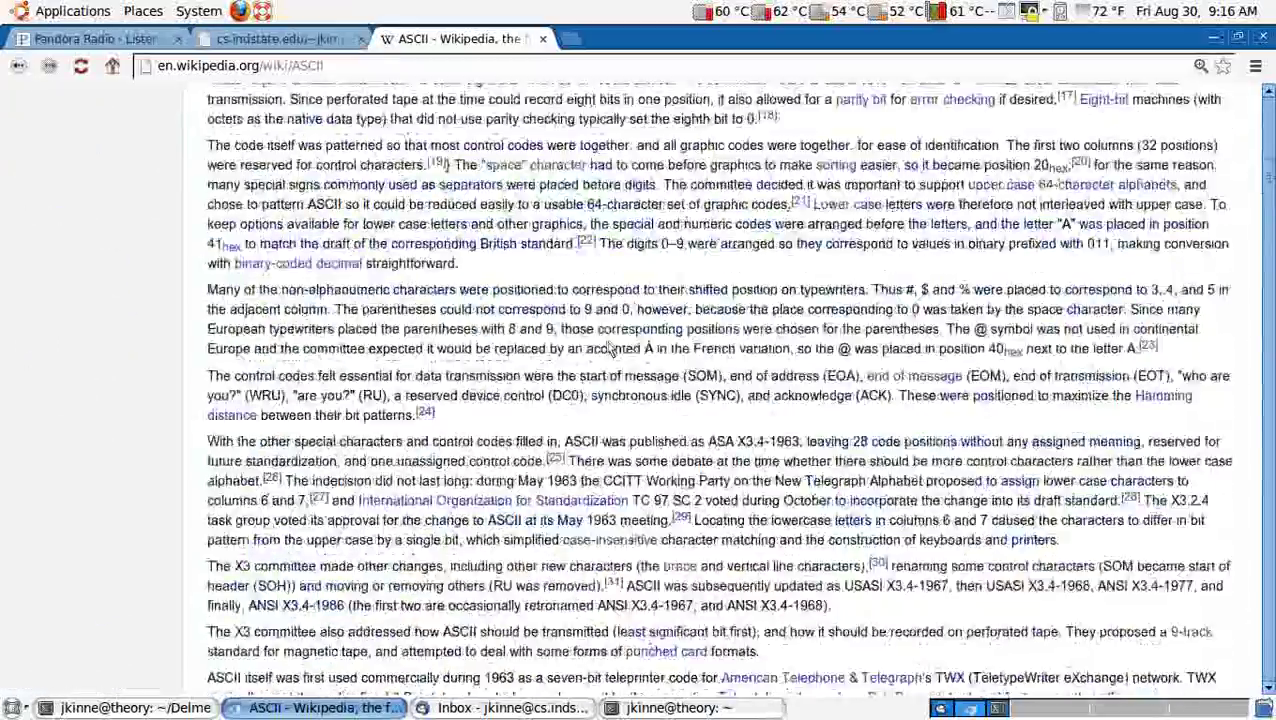
scroll(603, 343, down, 20)
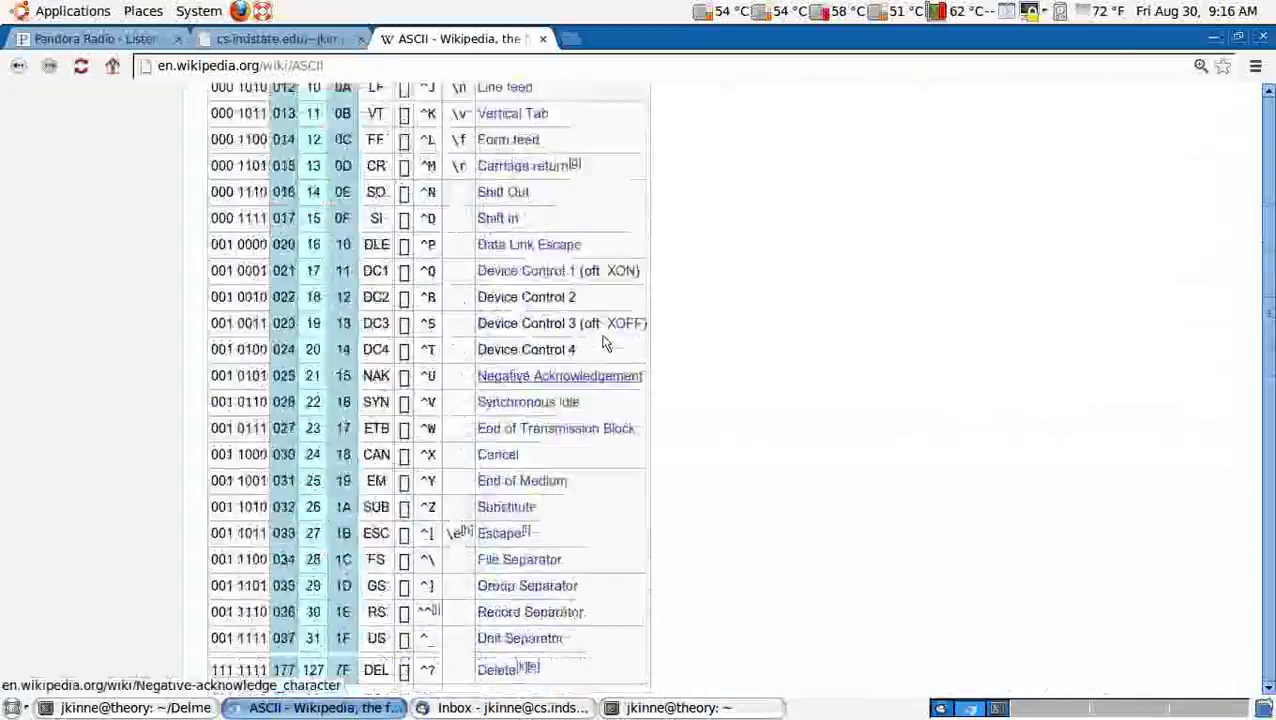
scroll(603, 340, down, 5)
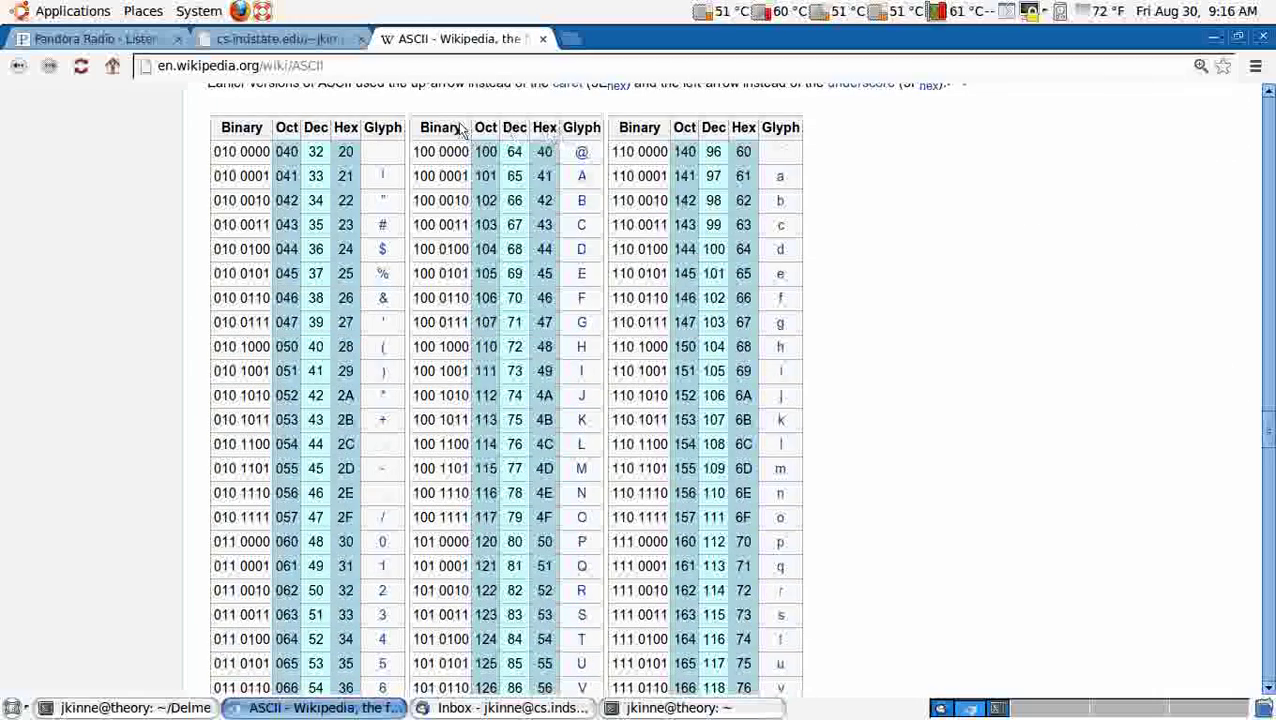
click(325, 38)
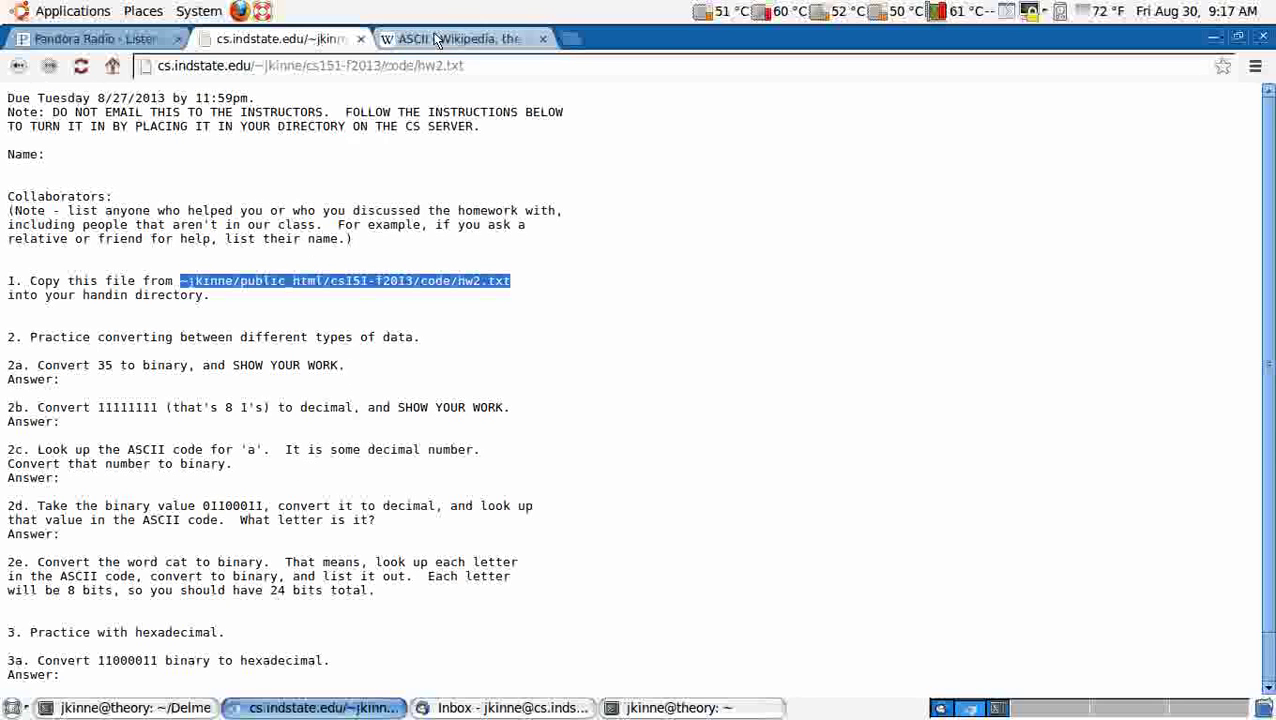
click(455, 38)
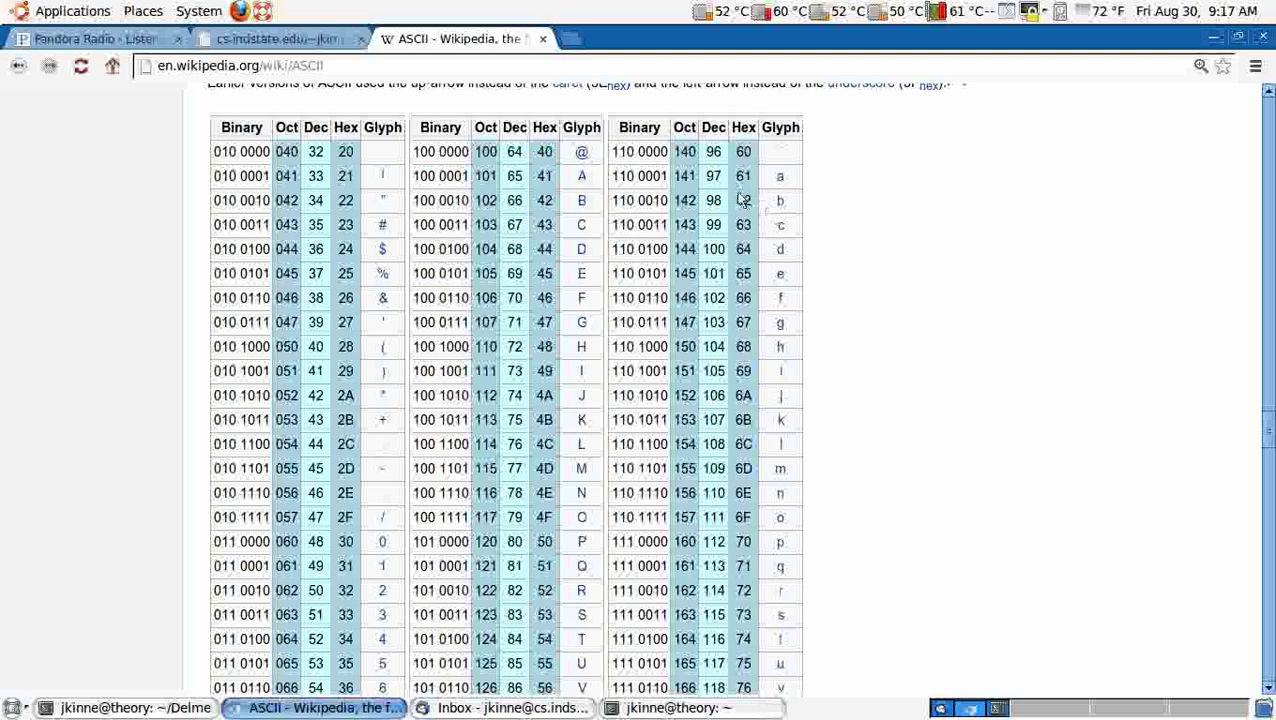
Step: Write 97 = 64 + 32 + 1 under 2c and start a row listing 16, 8, 4
key(alt+Tab)
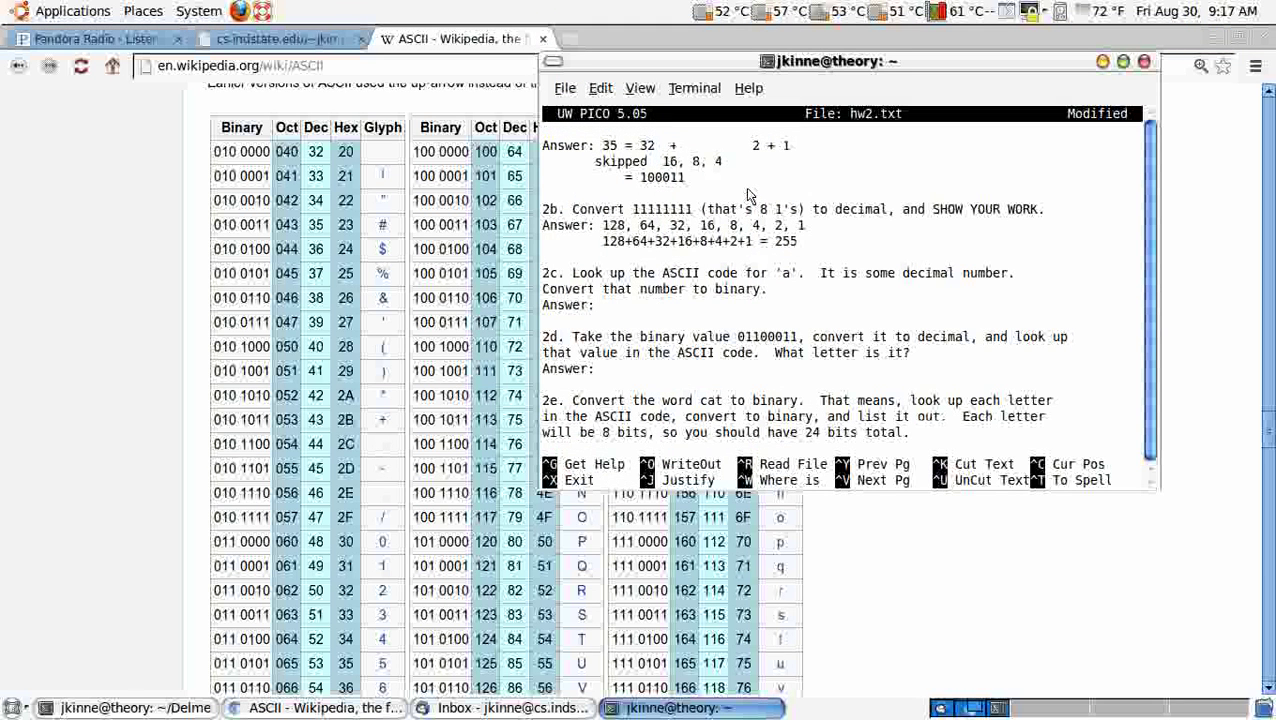
key(alt+Tab)
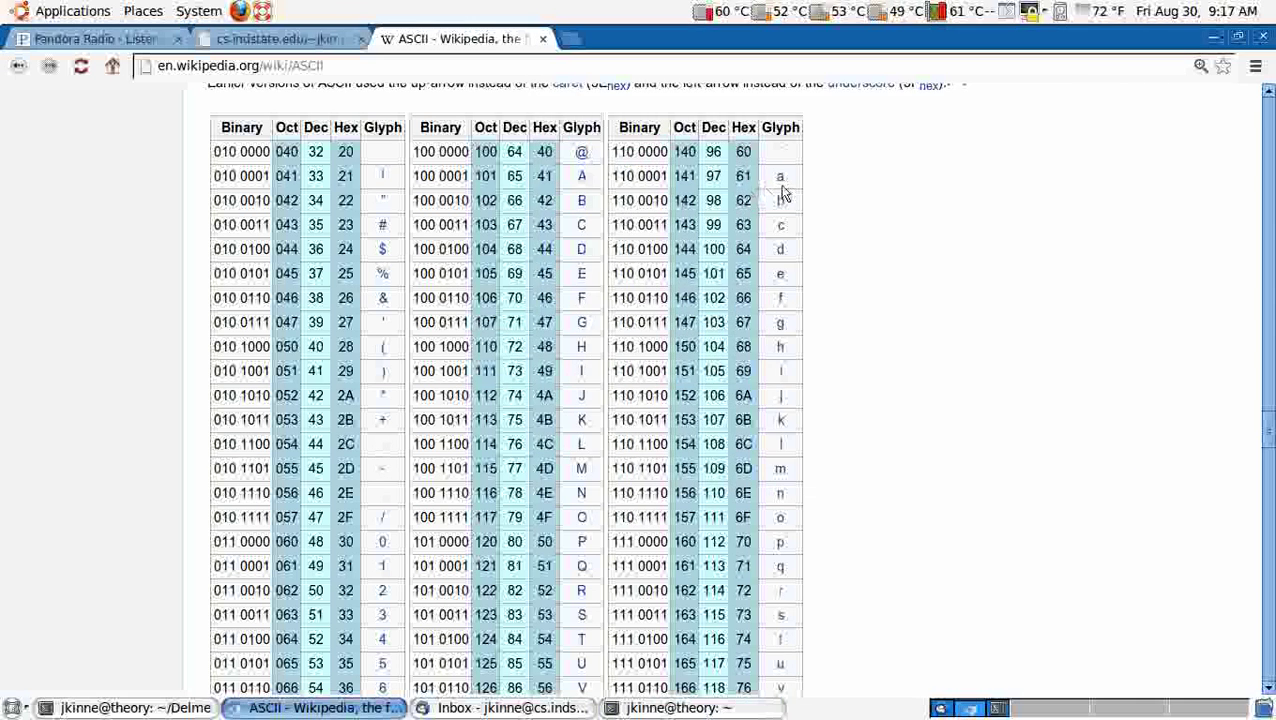
key(alt+Tab)
text(97)
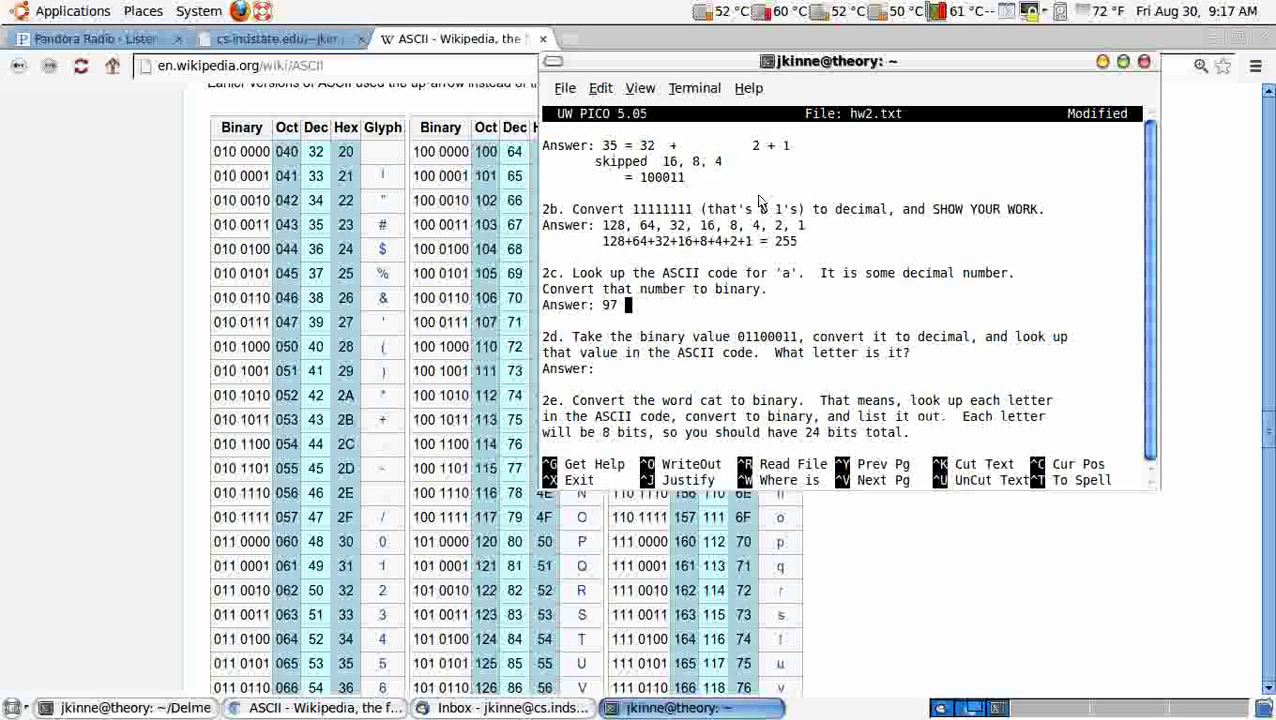
text( = )
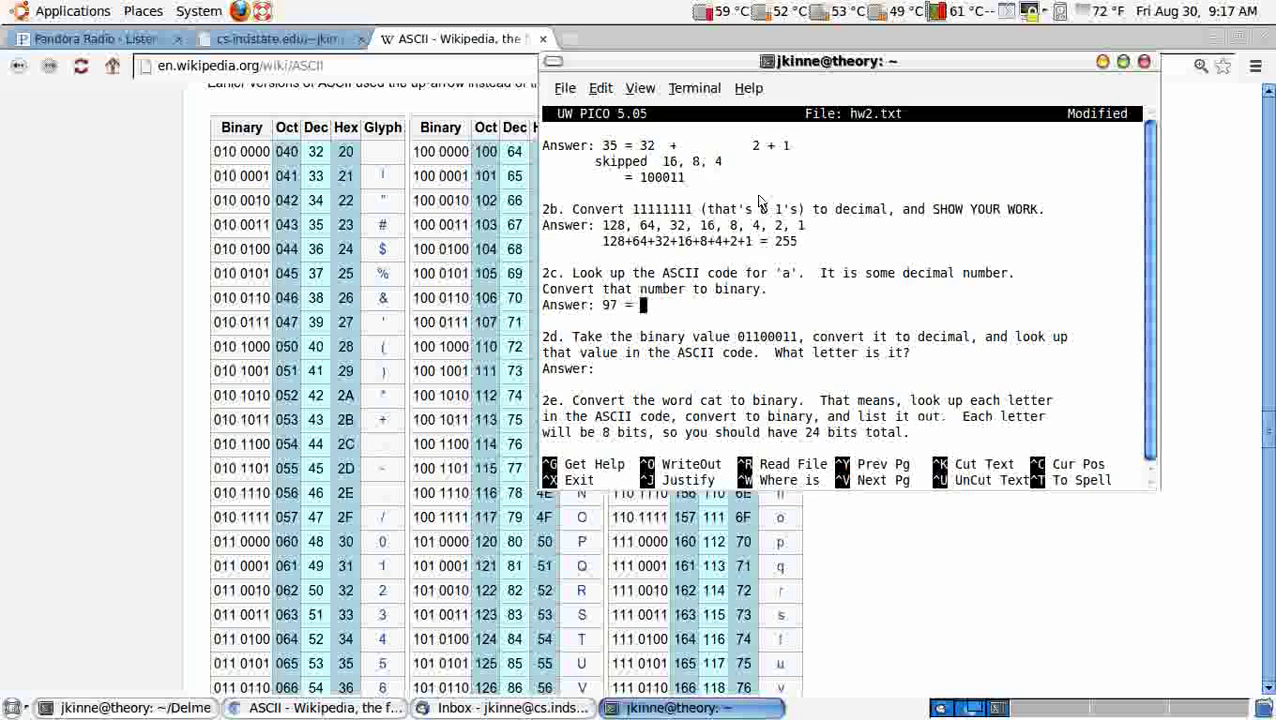
text(64 + 33)
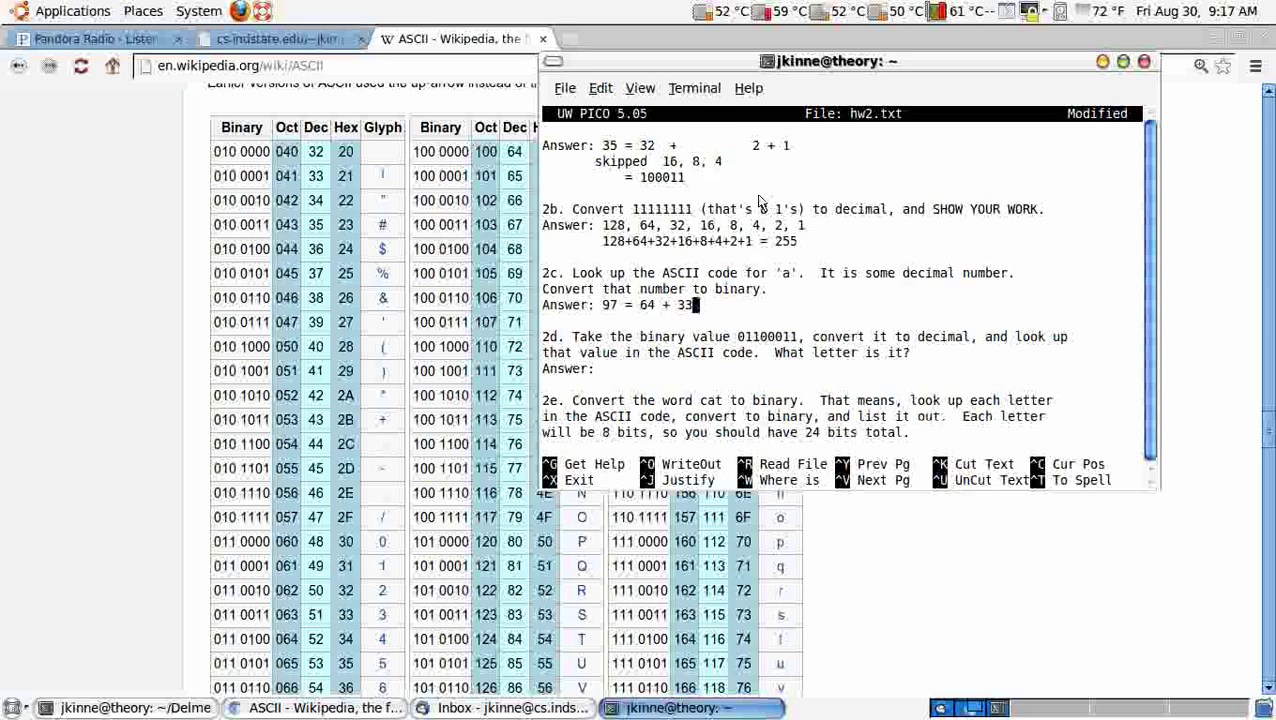
text( = 64 + 32 + 1)
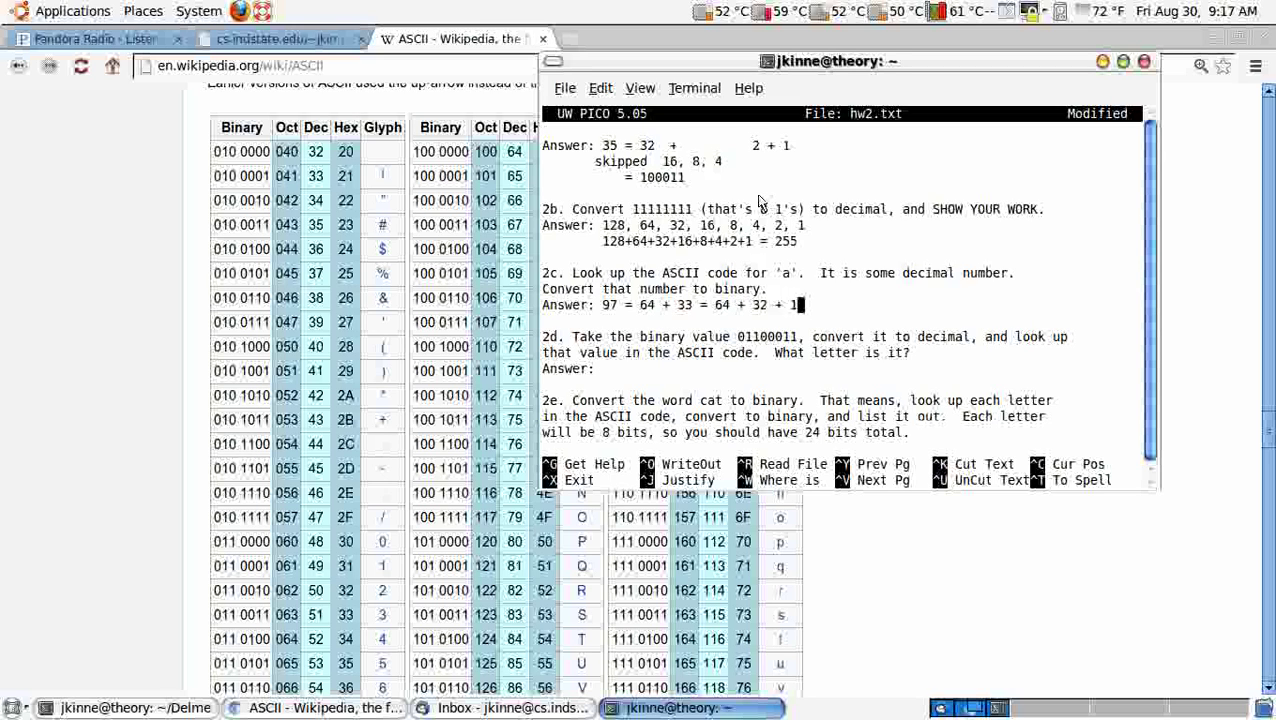
key(Return)
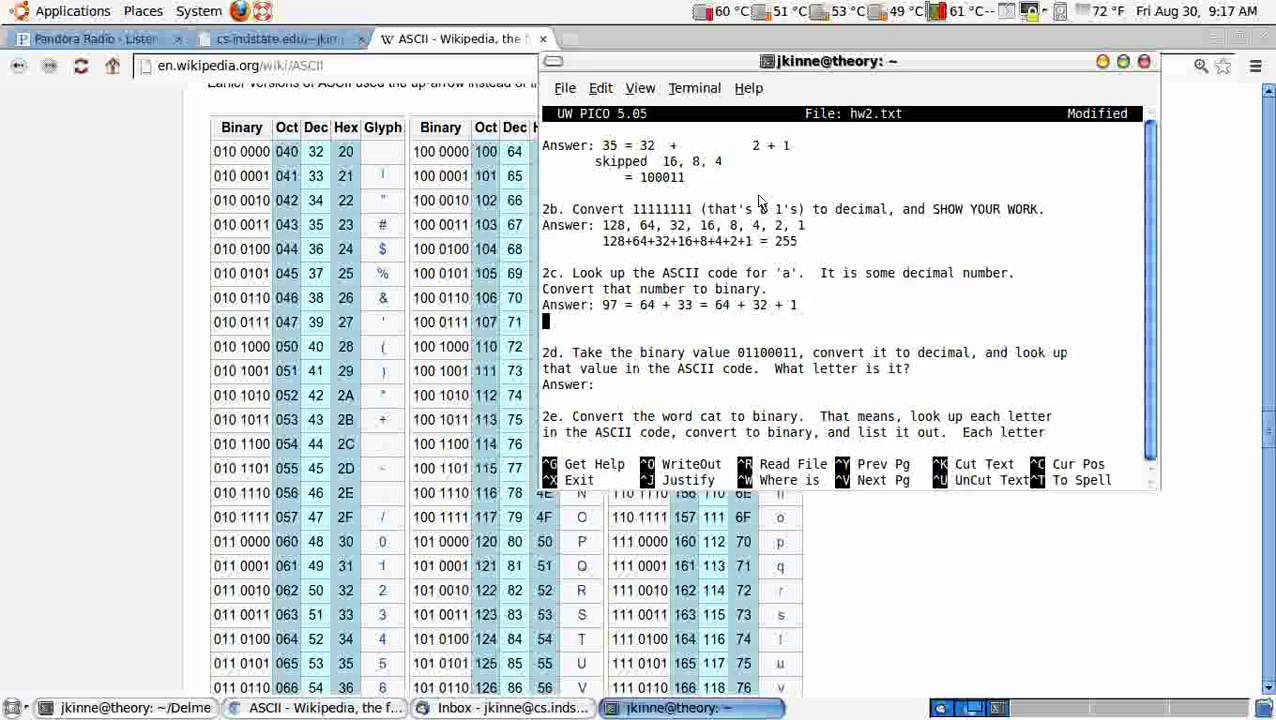
key(Tab)
key(Tab)
text(16, 8, 4, 2)
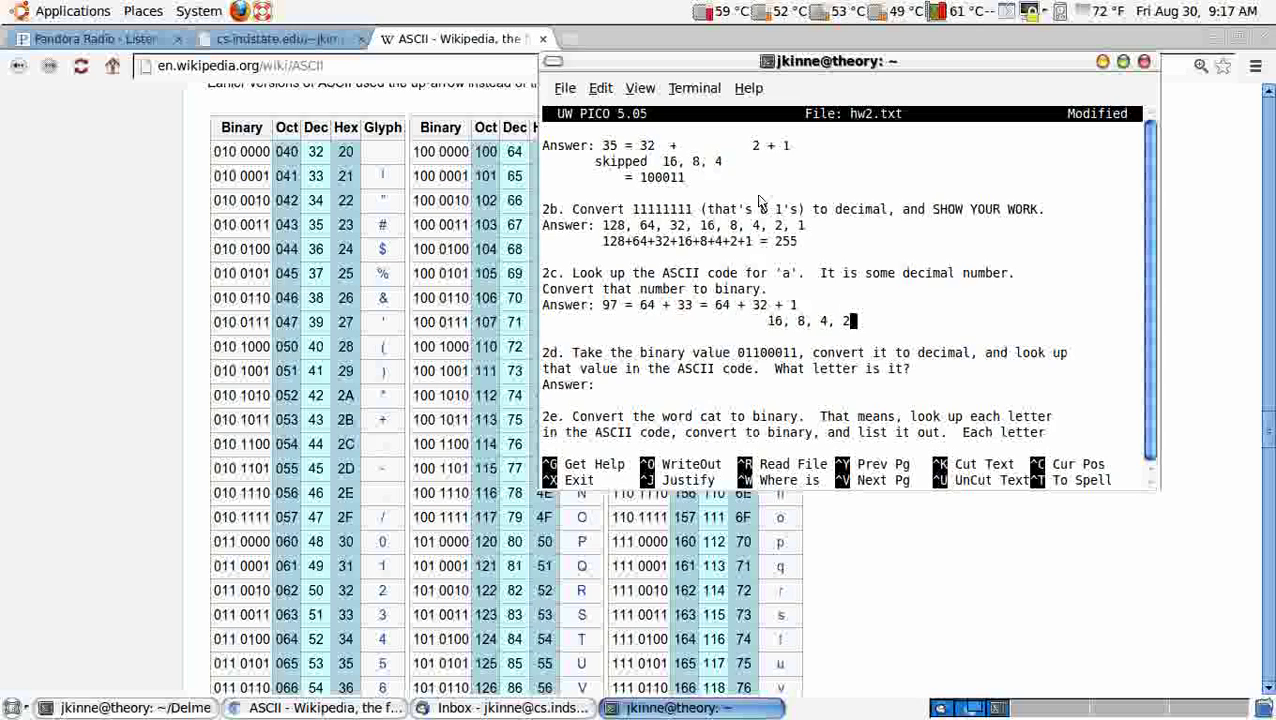
Step: Align the place-value row, label it (zeros), and add the binary result = 1100001
key(Up)
key(Left)
key(Left)
key(Left)
key(Left)
key(Down)
key(Up)
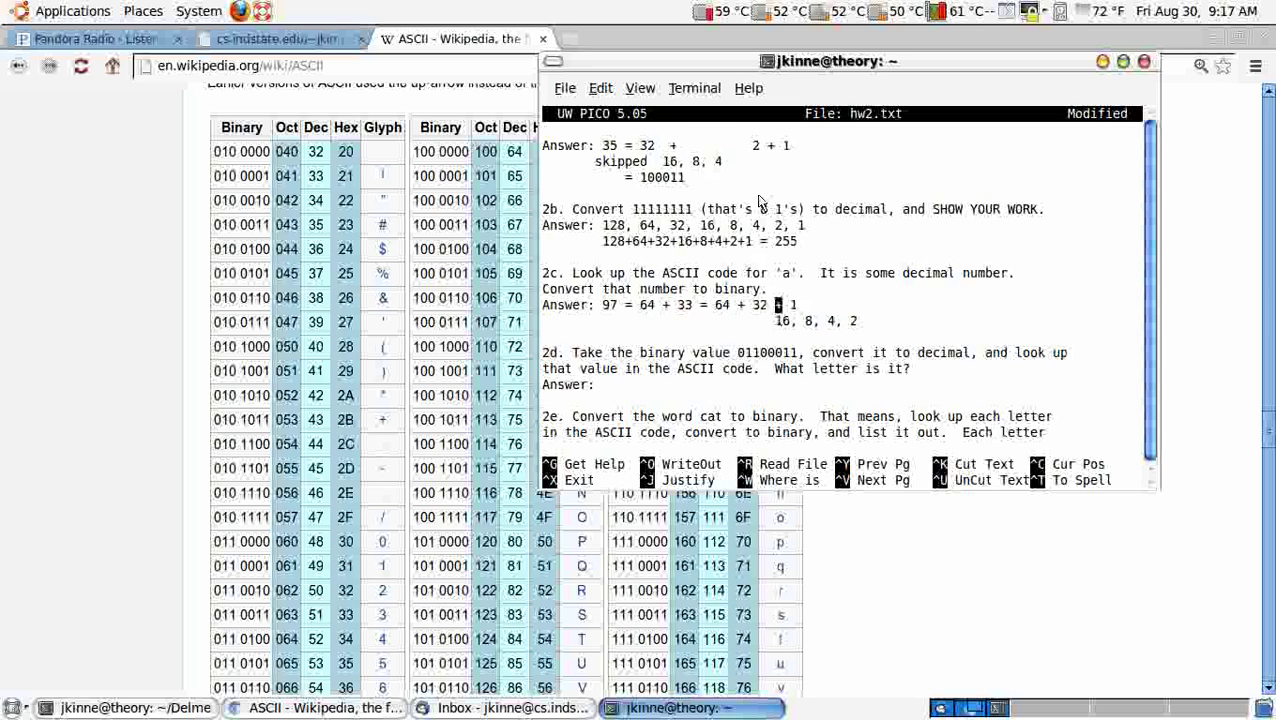
key(Down)
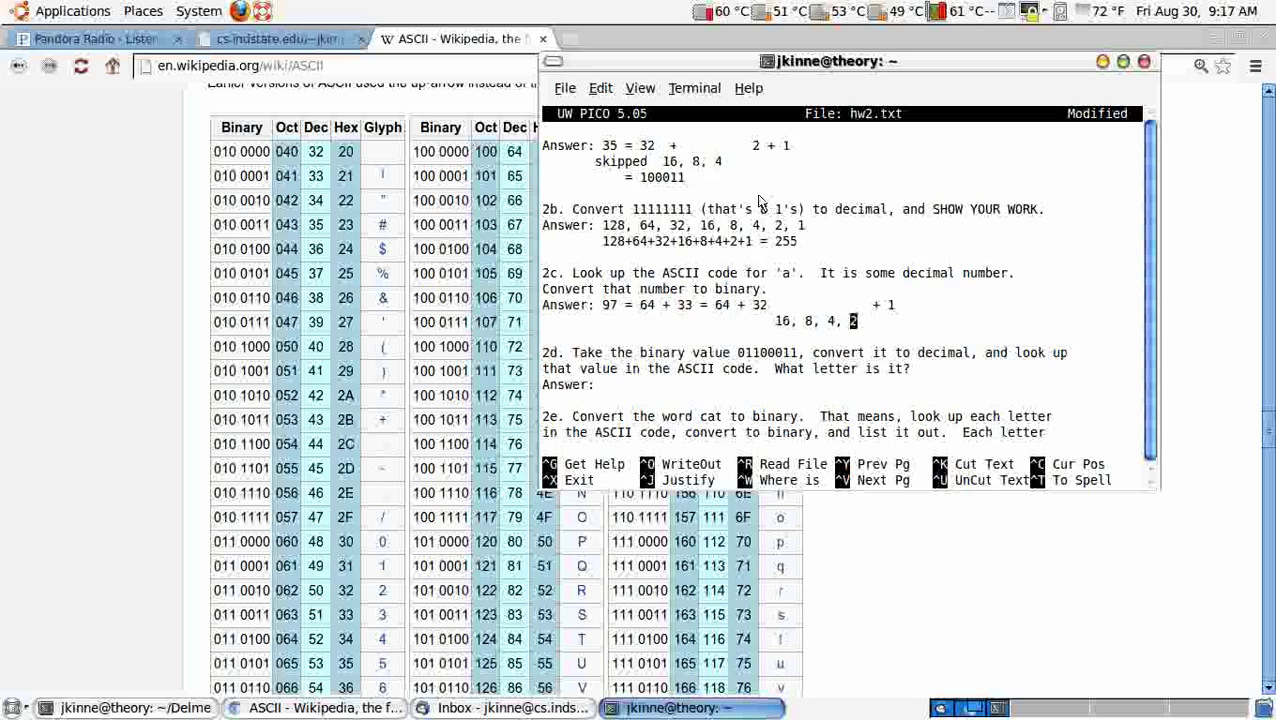
key(Left)
key(Left)
key(Left)
key(Left)
key(Left)
key(Left)
key(Left)
key(Left)
key(Left)
key(Left)
key(Left)
key(Left)
key(Left)
key(Left)
key(Left)
key(Left)
key(Left)
key(Left)
key(Left)
text((zero)
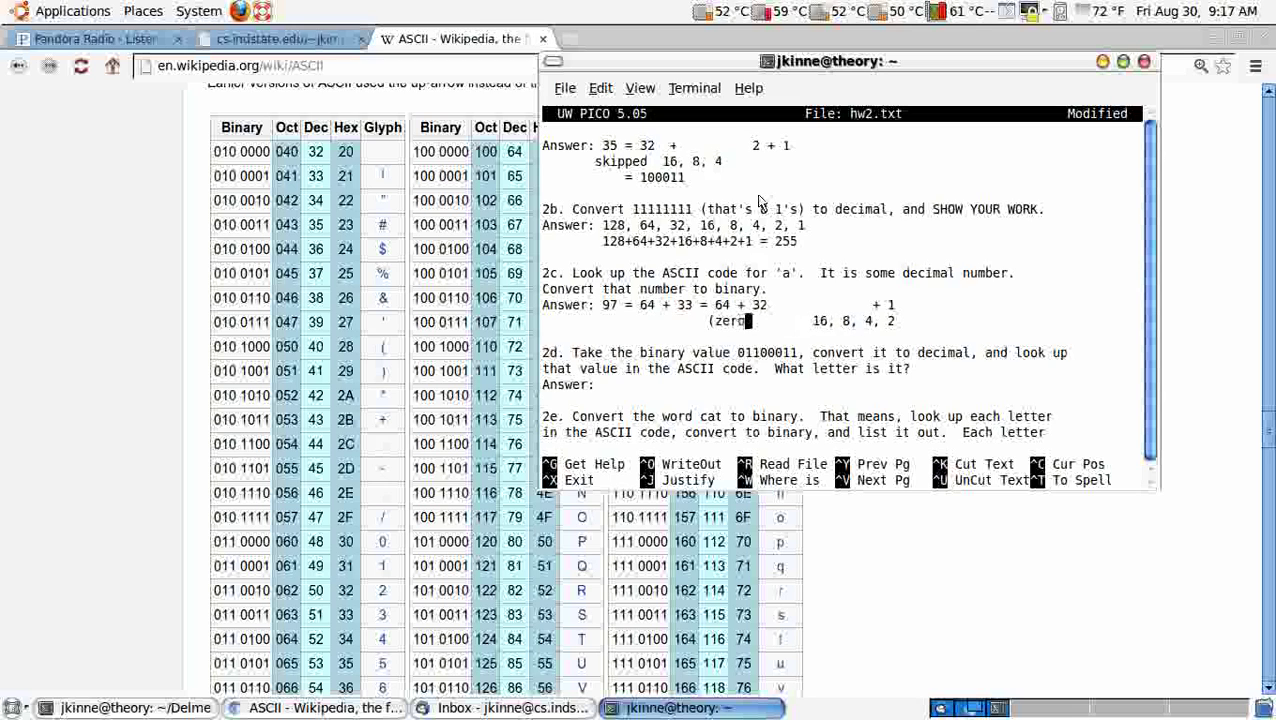
text(s))
key(Delete)
key(Delete)
key(Delete)
key(Delete)
key(Delete)
key(Delete)
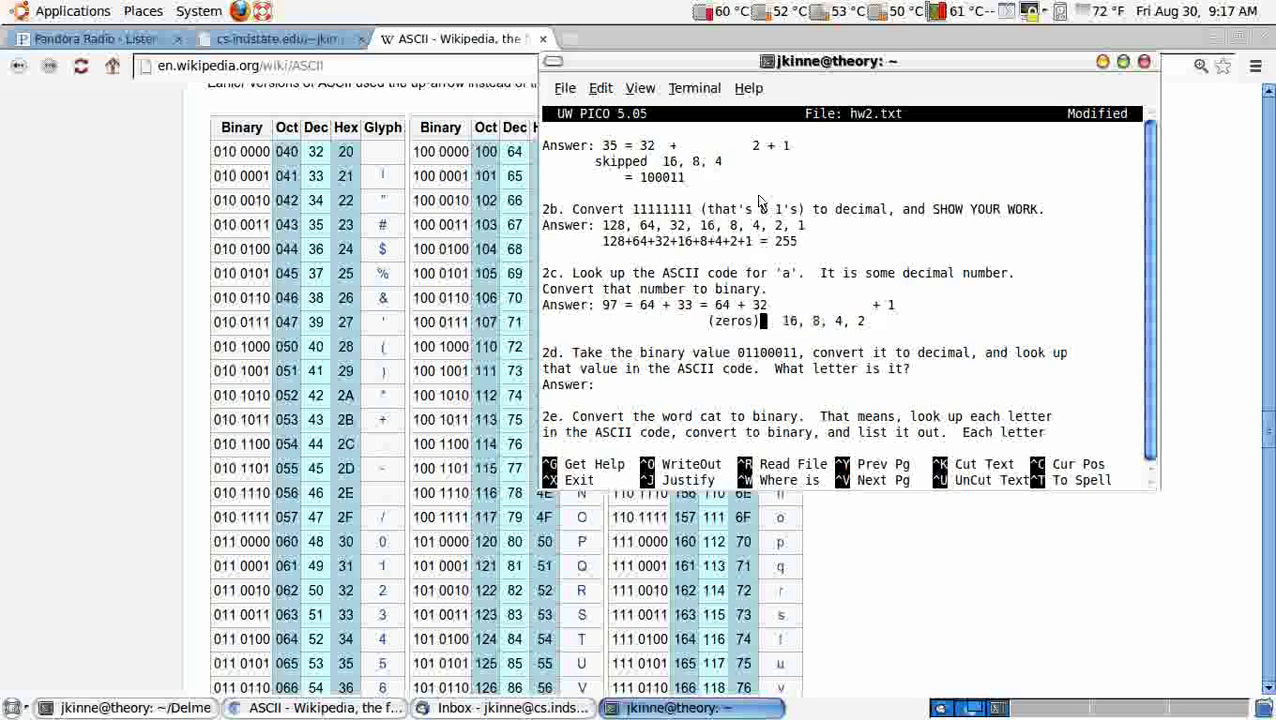
key(Down)
key(Return)
key(Up)
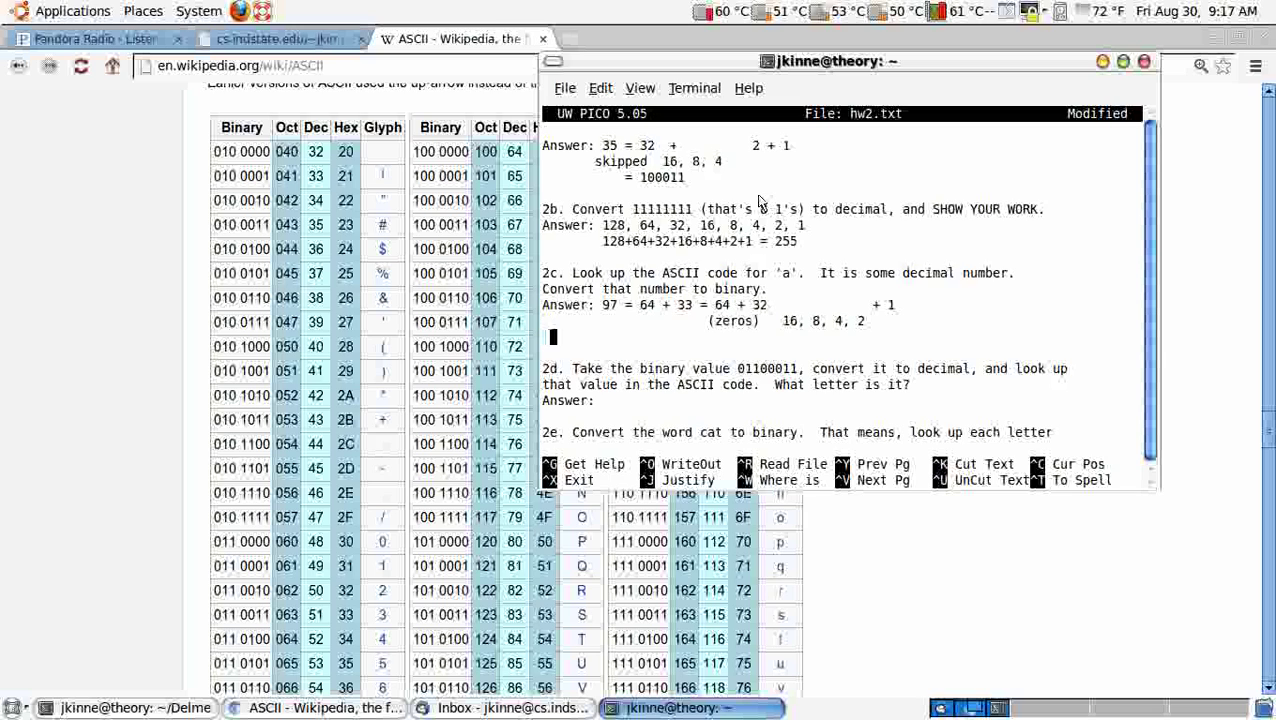
key(Tab)
text(= 11000)
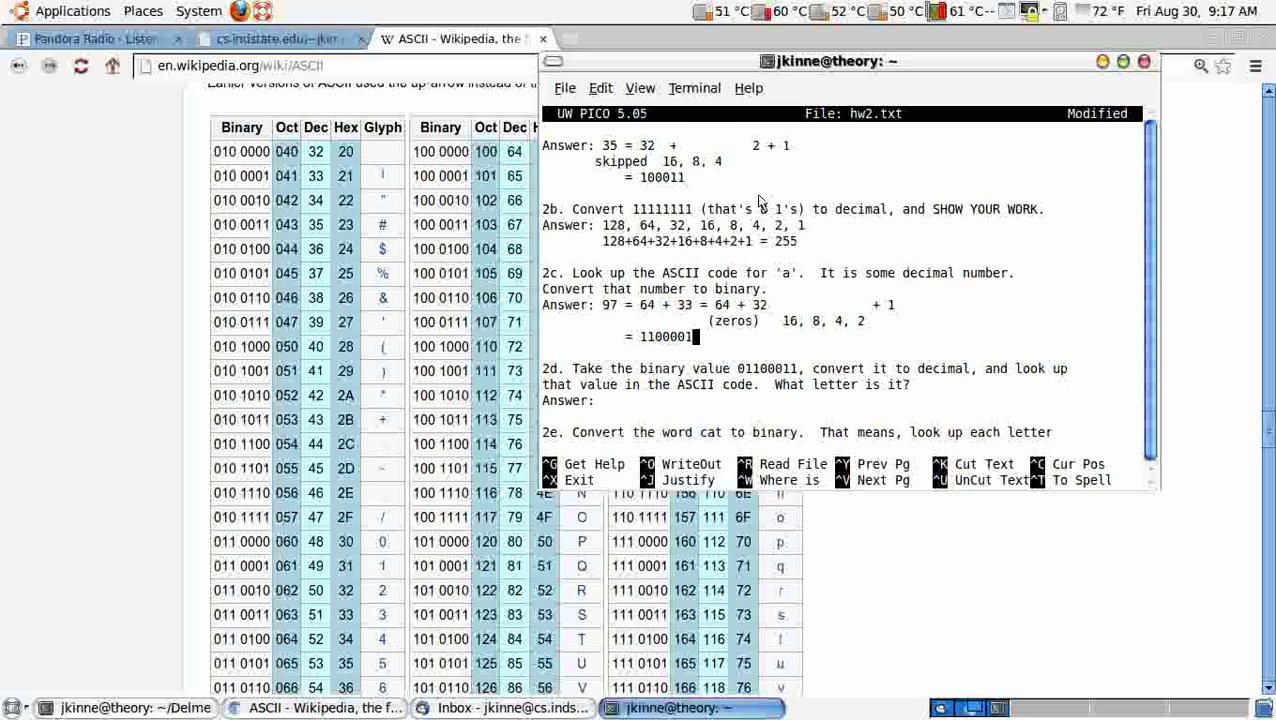
Step: Under 2d, list place values 128 down to 2 with bits 0 1 1 0 0 0 1 1 beneath
key(Down)
key(Down)
key(Down)
key(Down)
text(128, 64, 32,)
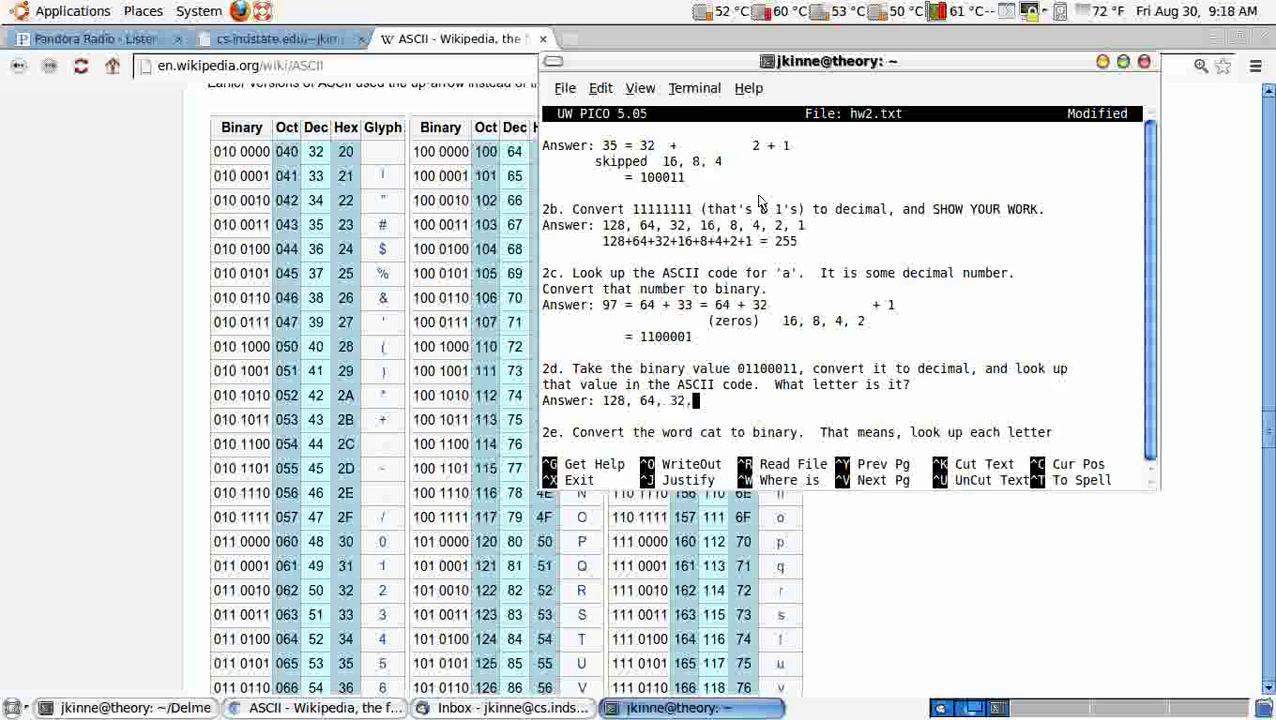
text( 16, 8, 4, 2.)
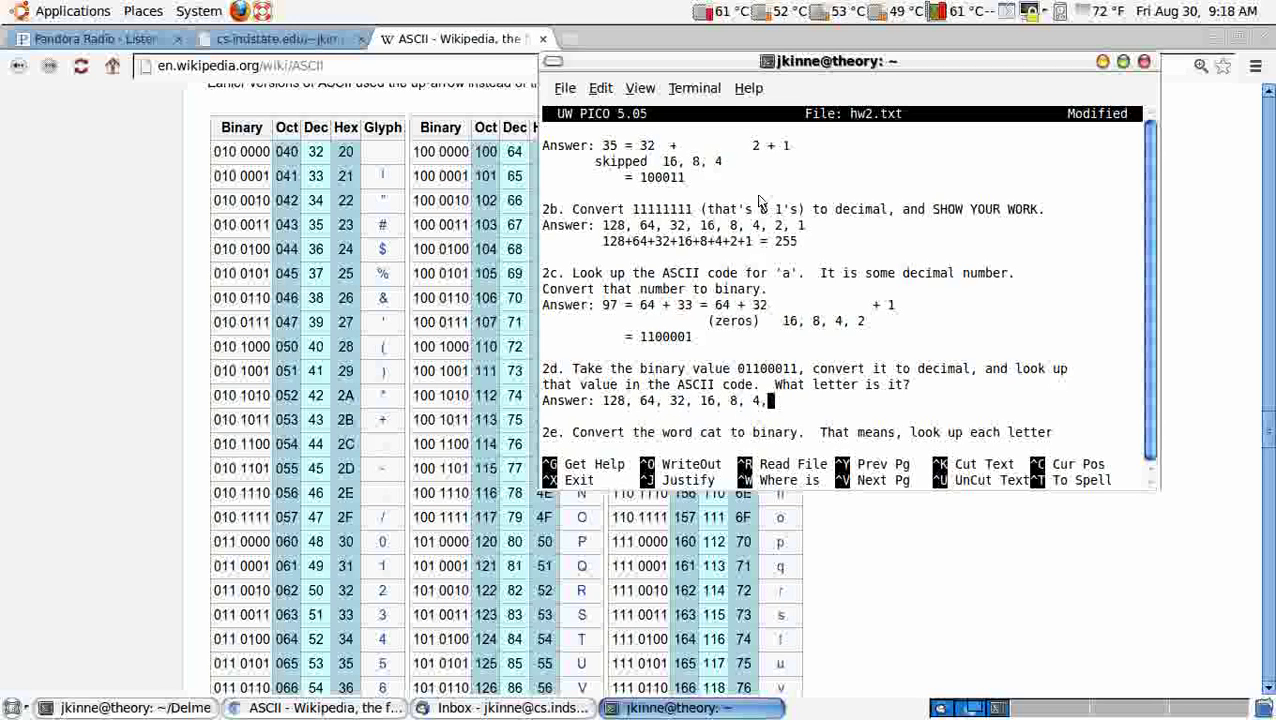
key(Return)
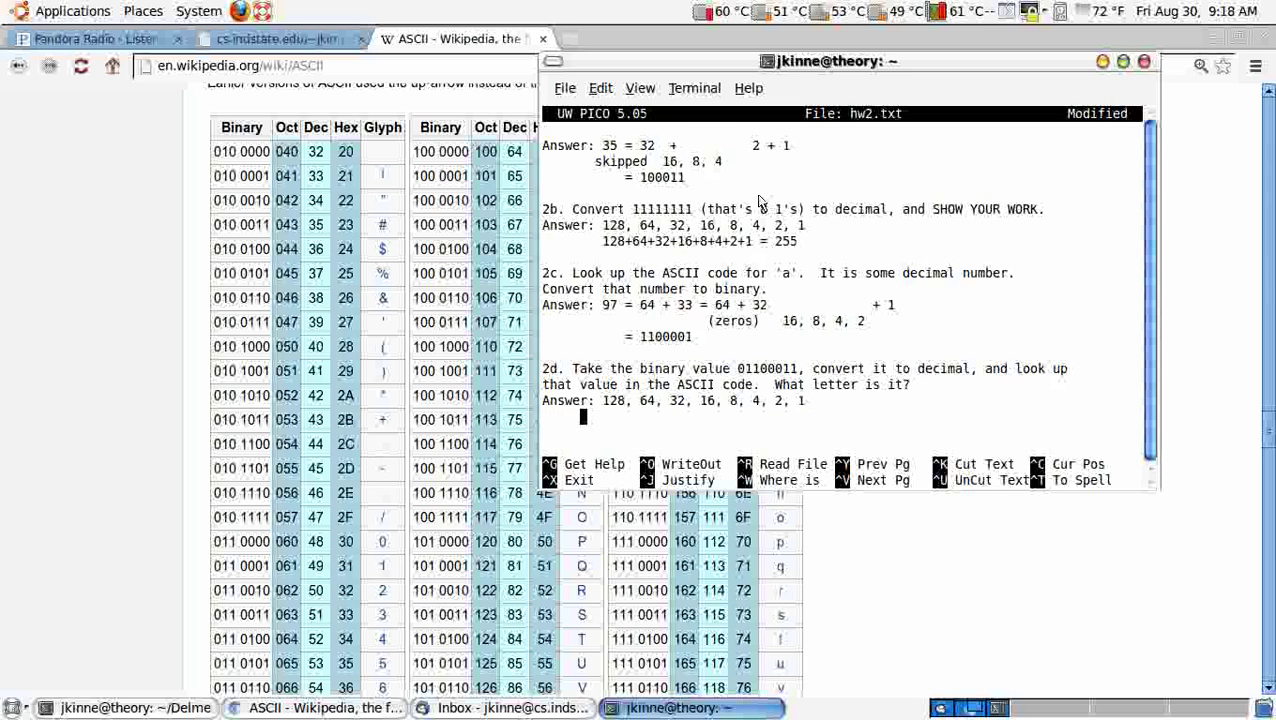
text(0    )
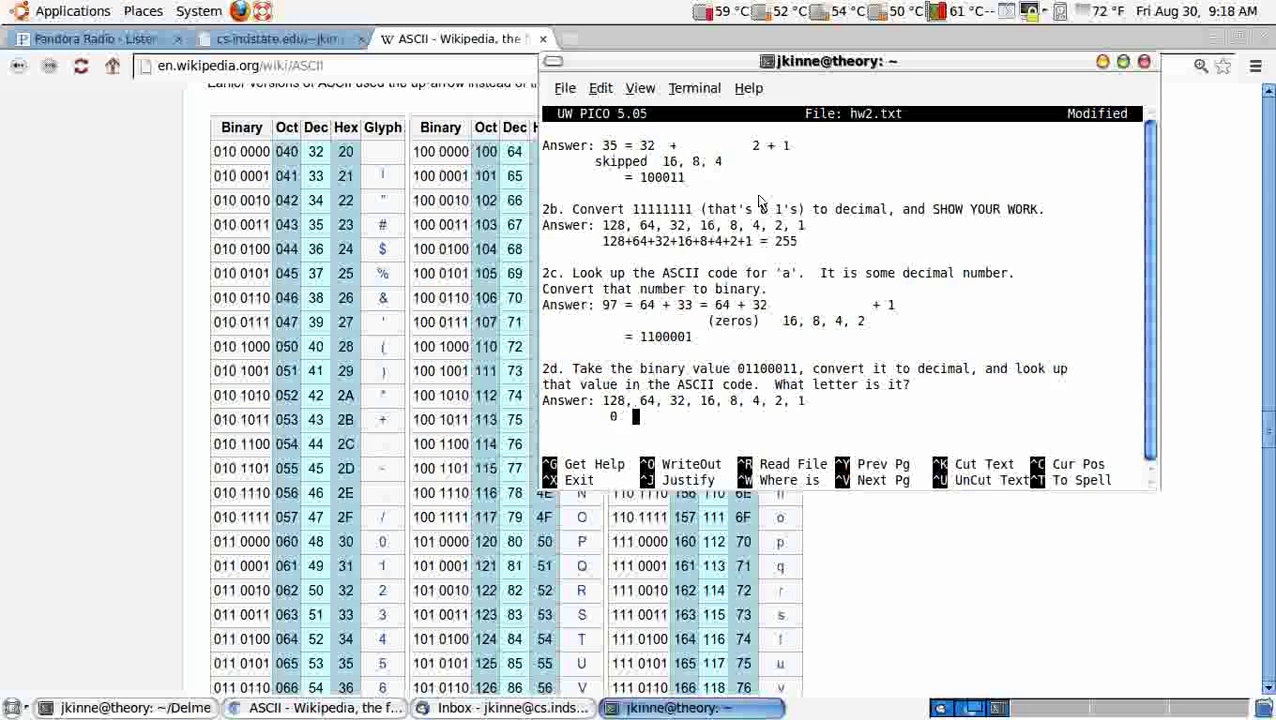
text(1   )
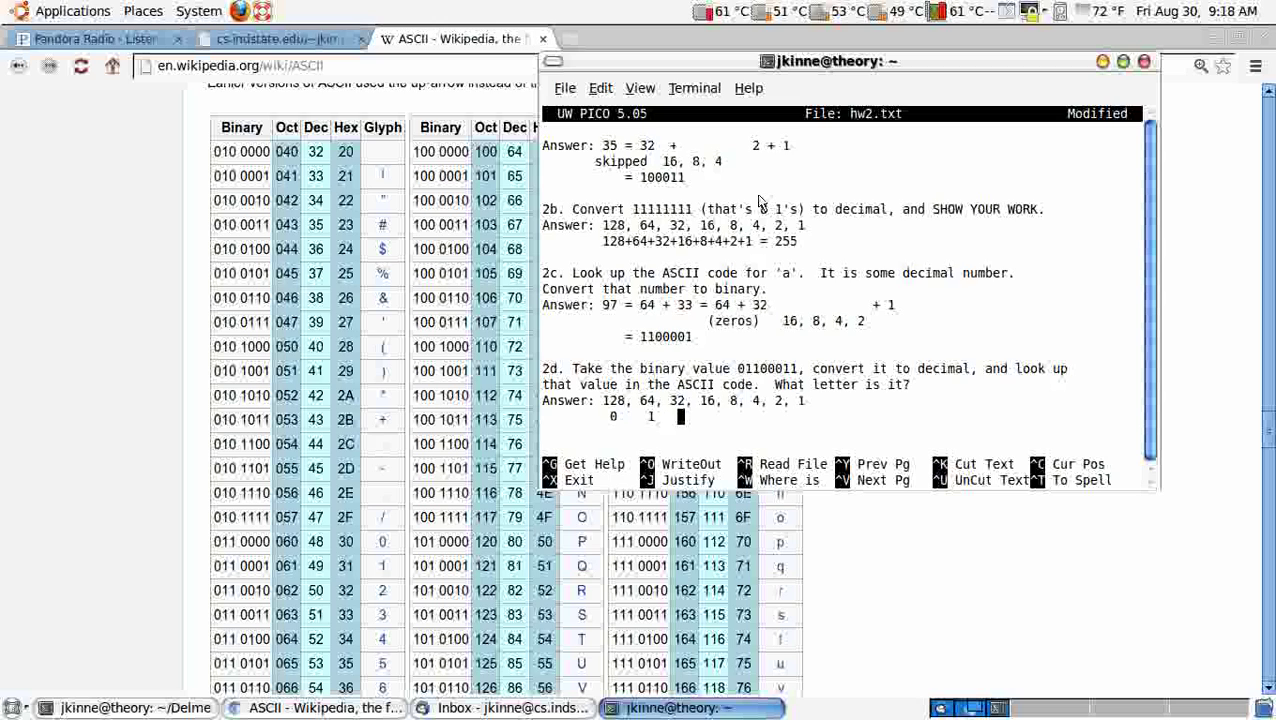
text(1  0   )
text(0  0)
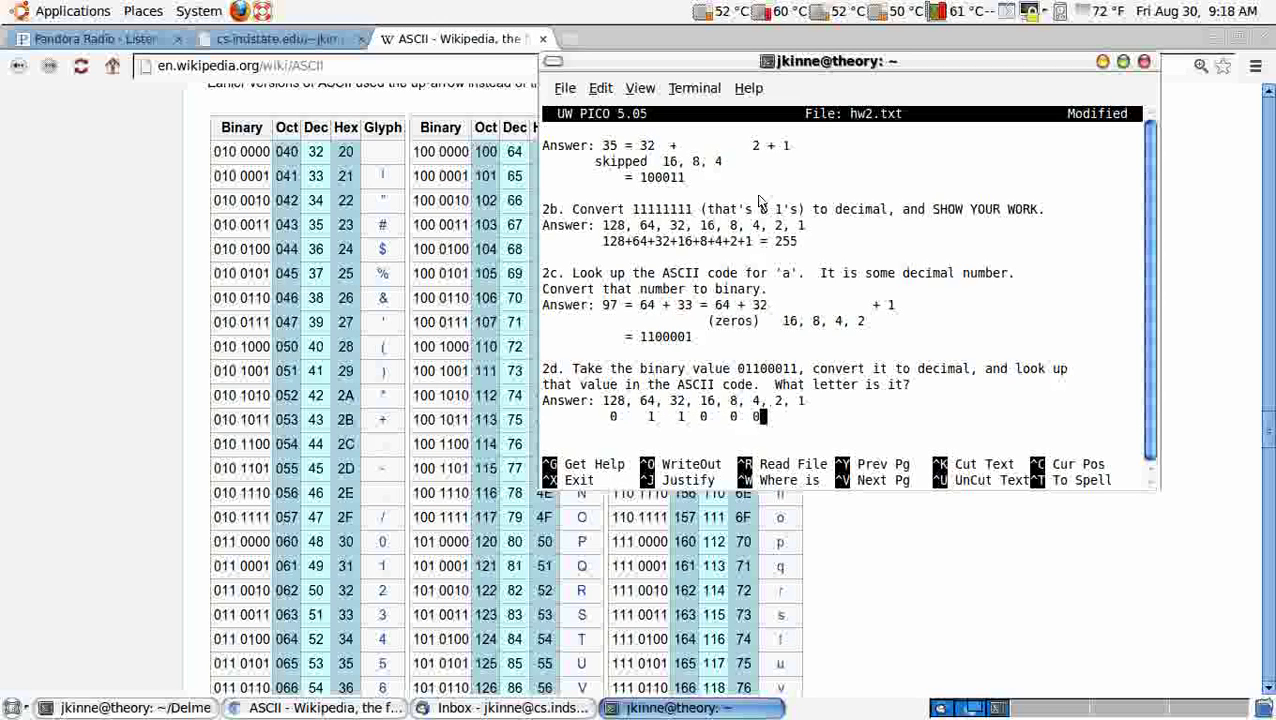
text(  1  1)
Step: Add the sum = 64+32+2+1 = 99, checking 99 against the ASCII table
key(Return)
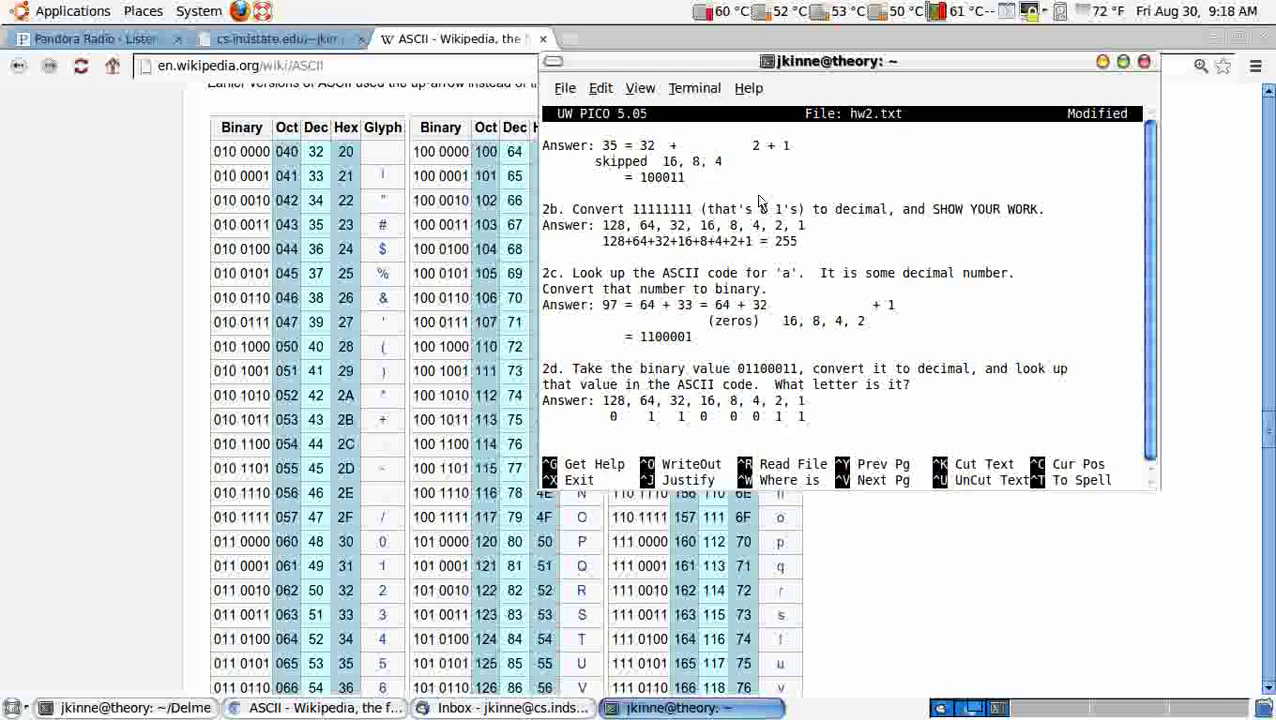
text(= 64+32)
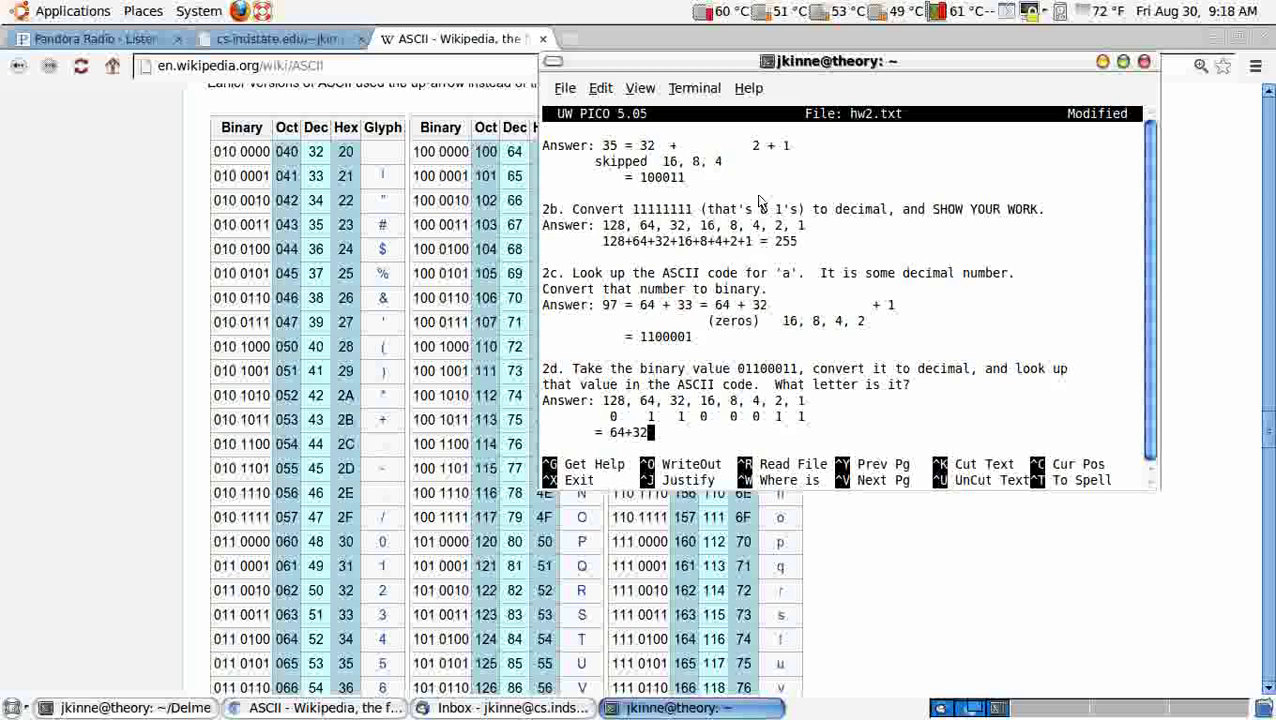
text(+2+1 )
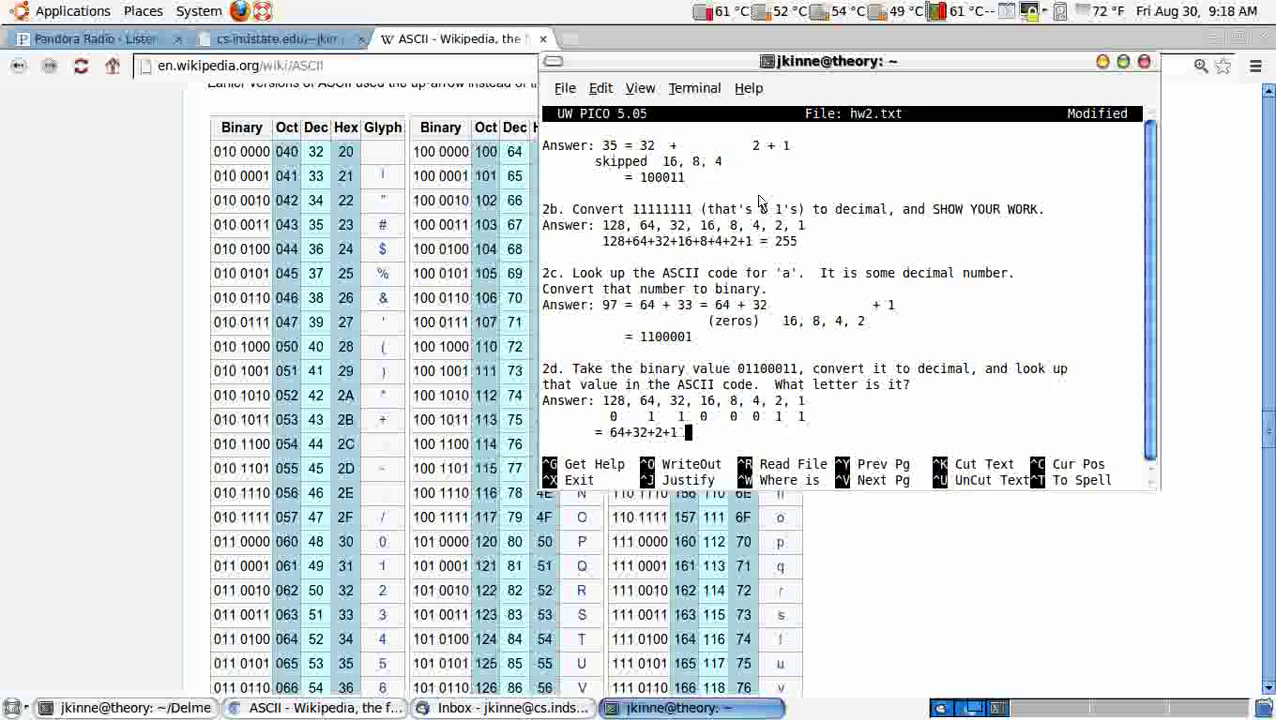
text(=)
drag(648, 432, 620, 440)
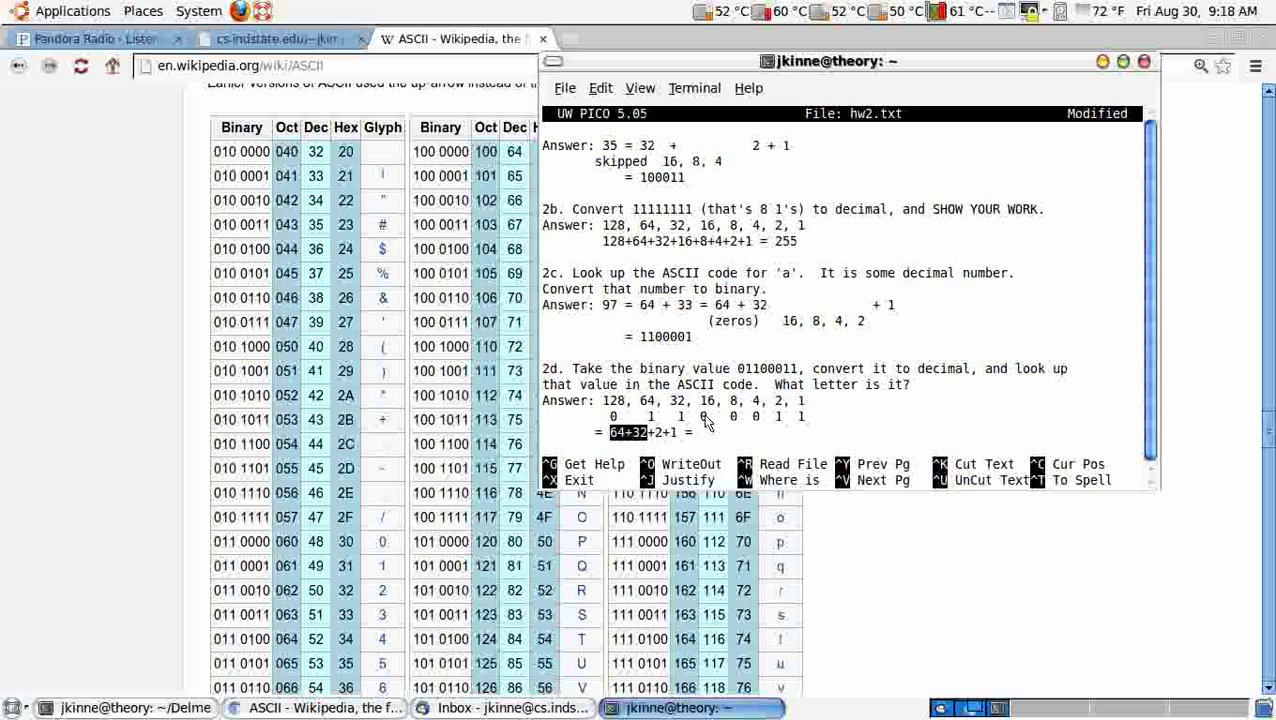
text(99)
key(alt+Tab)
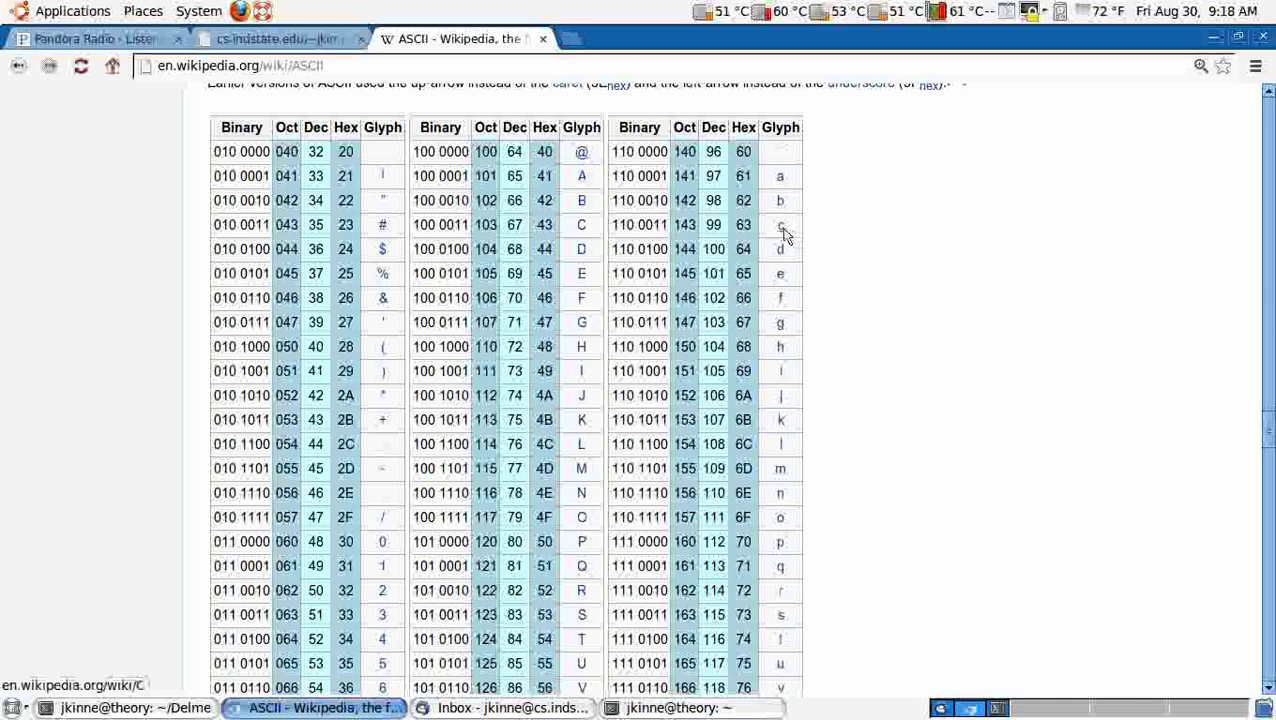
key(alt+Tab)
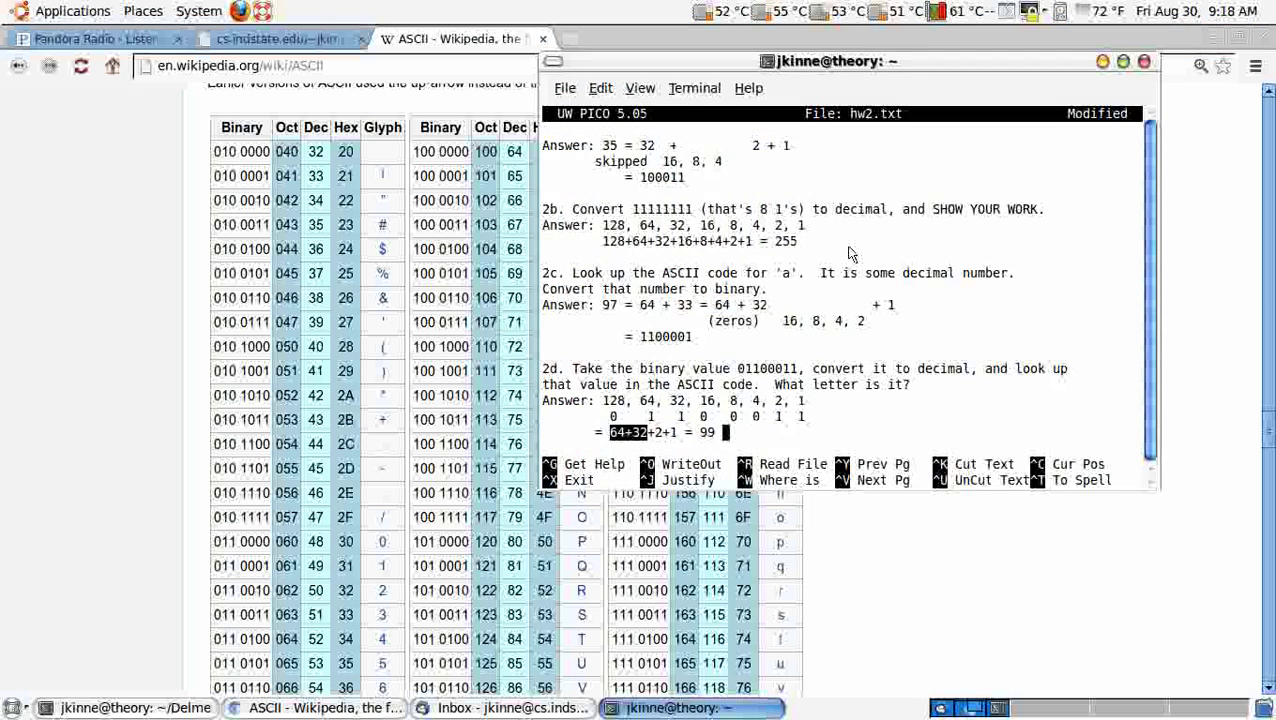
Step: Finish 2d with = 'c' and start 2e with the letters c, a, t on separate lines
text(= 'c')
key(Down)
key(Down)
key(Down)
key(Down)
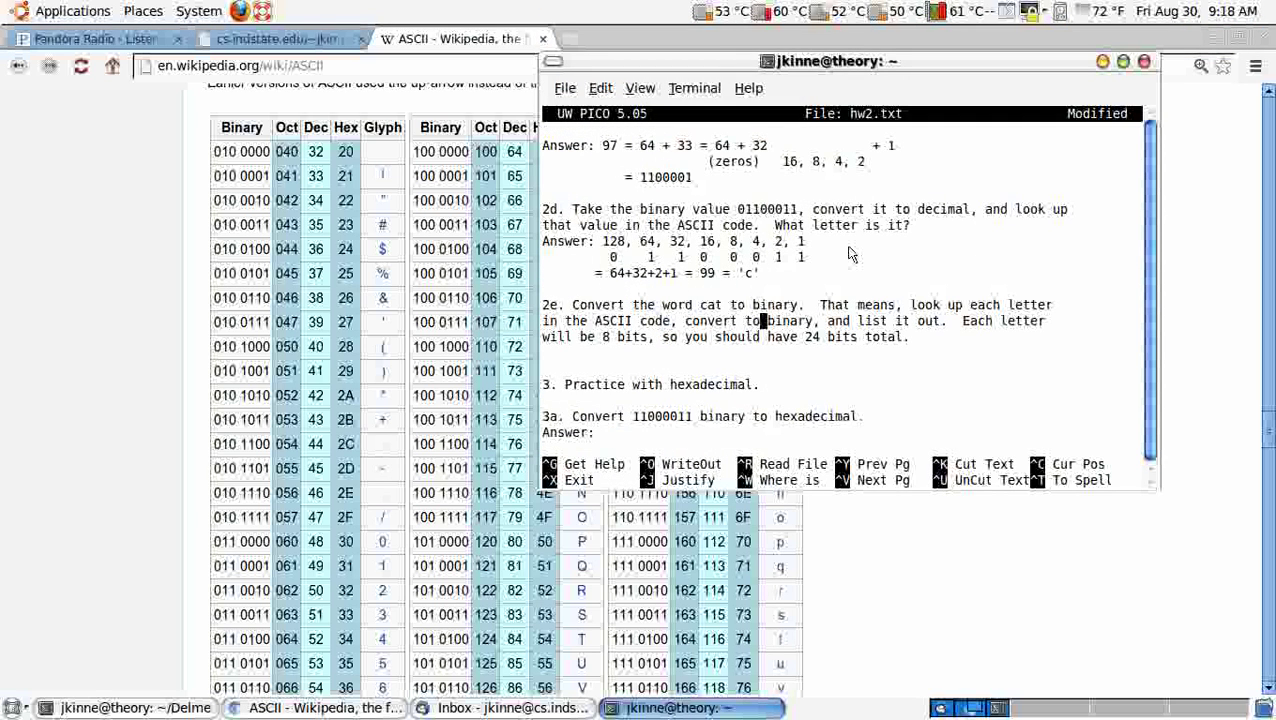
key(Return)
key(Up)
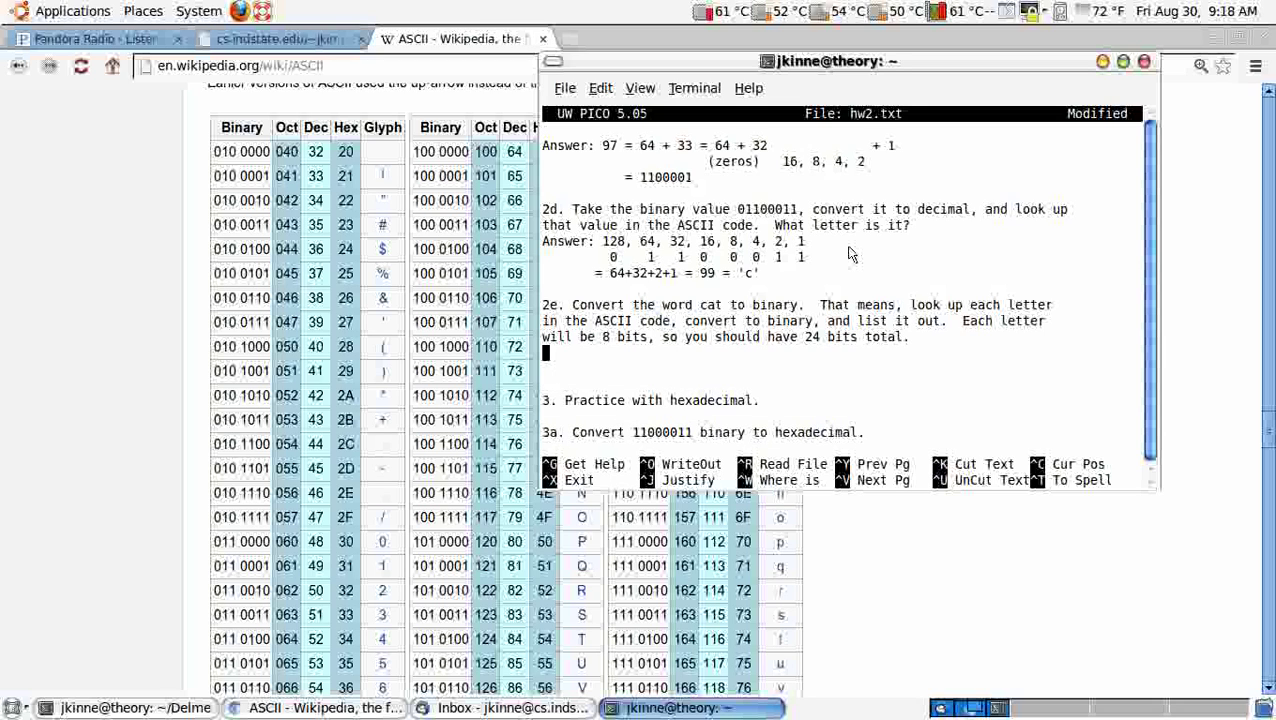
text(cat)
key(Return)
text(a)
key(Return)
text(t)
key(Up)
key(Up)
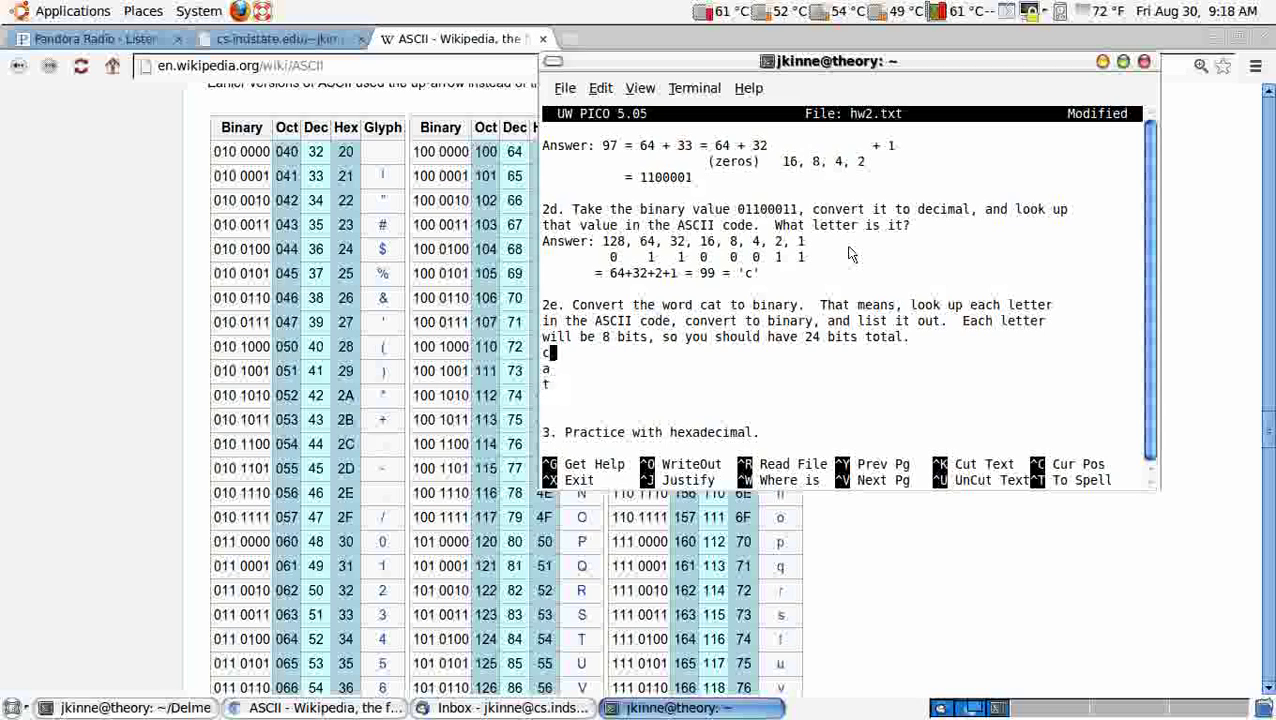
Step: Give 2e's letters their codes: c = 01100011, a = 01100001, t = 01110100
text(= 011)
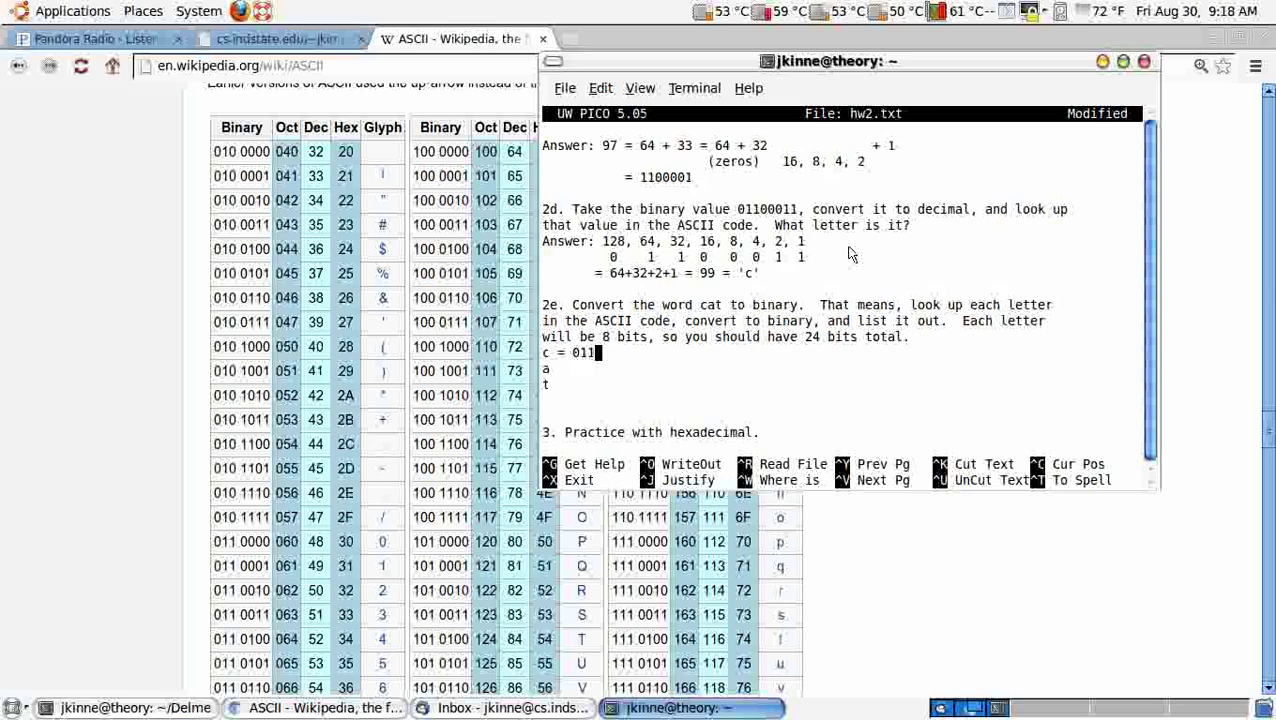
text(00011)
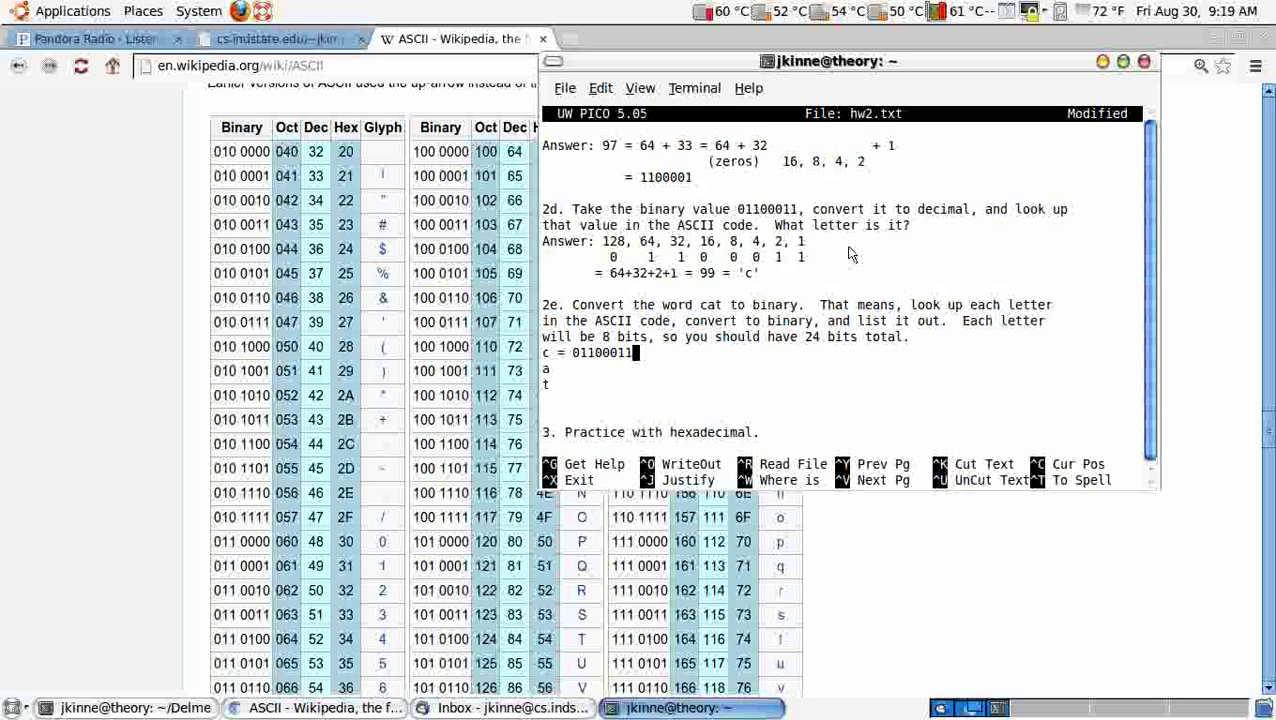
key(Down)
text(=)
text(110)
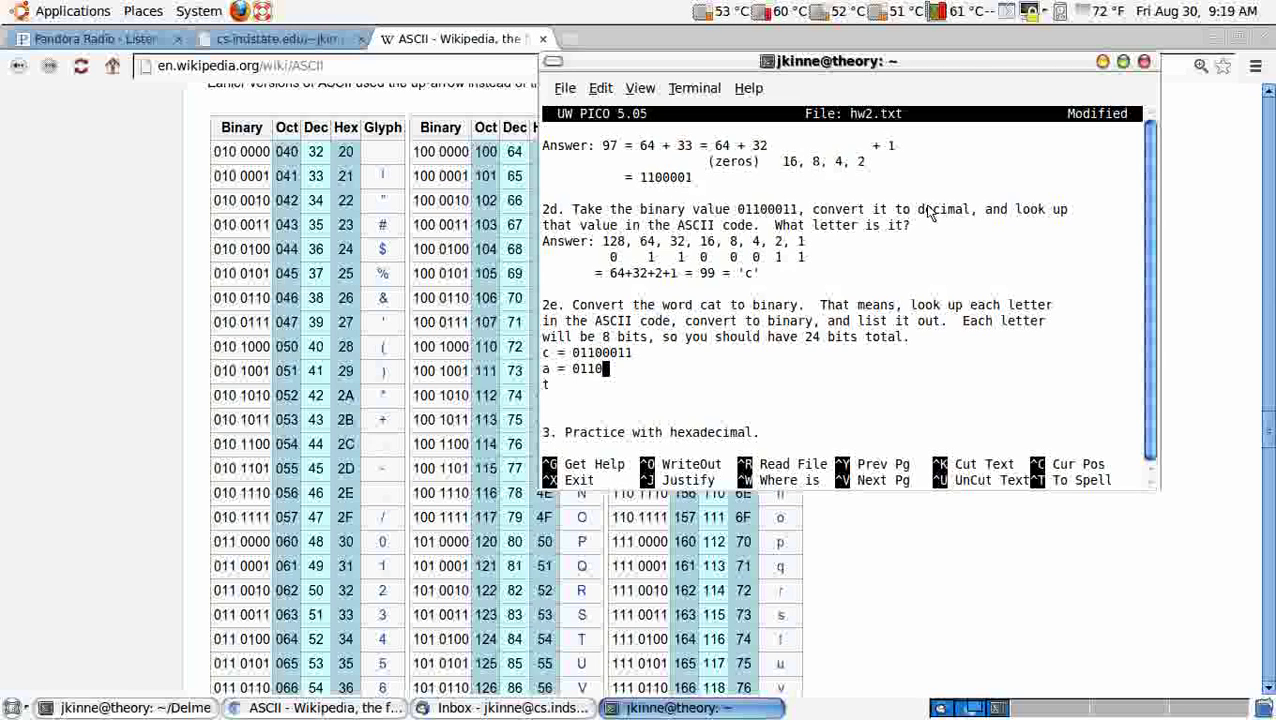
text(00)
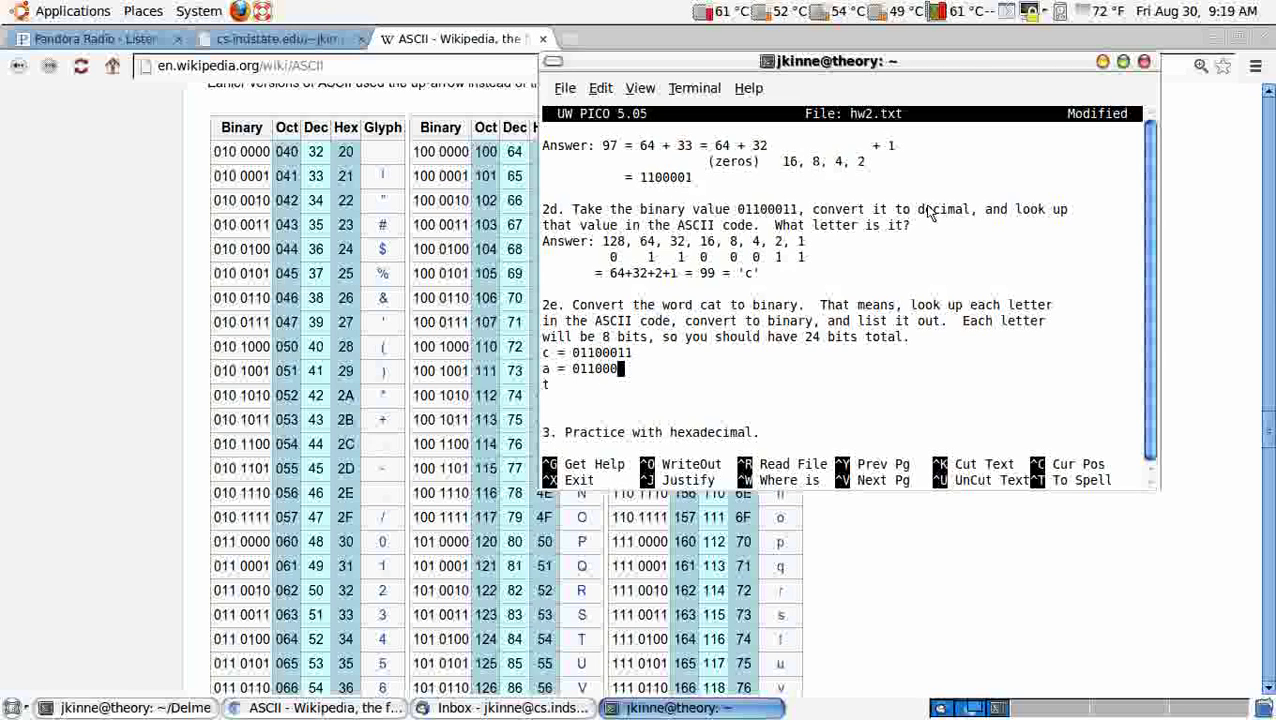
text(01)
key(Down)
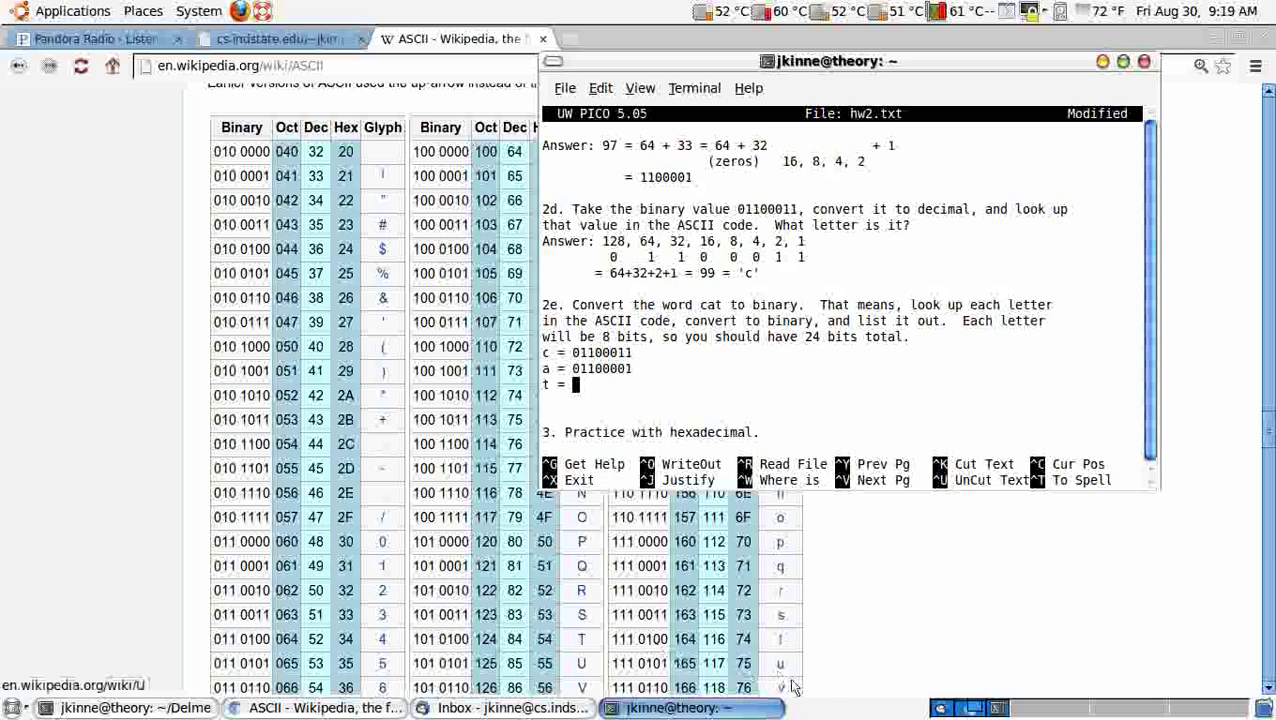
text(0)
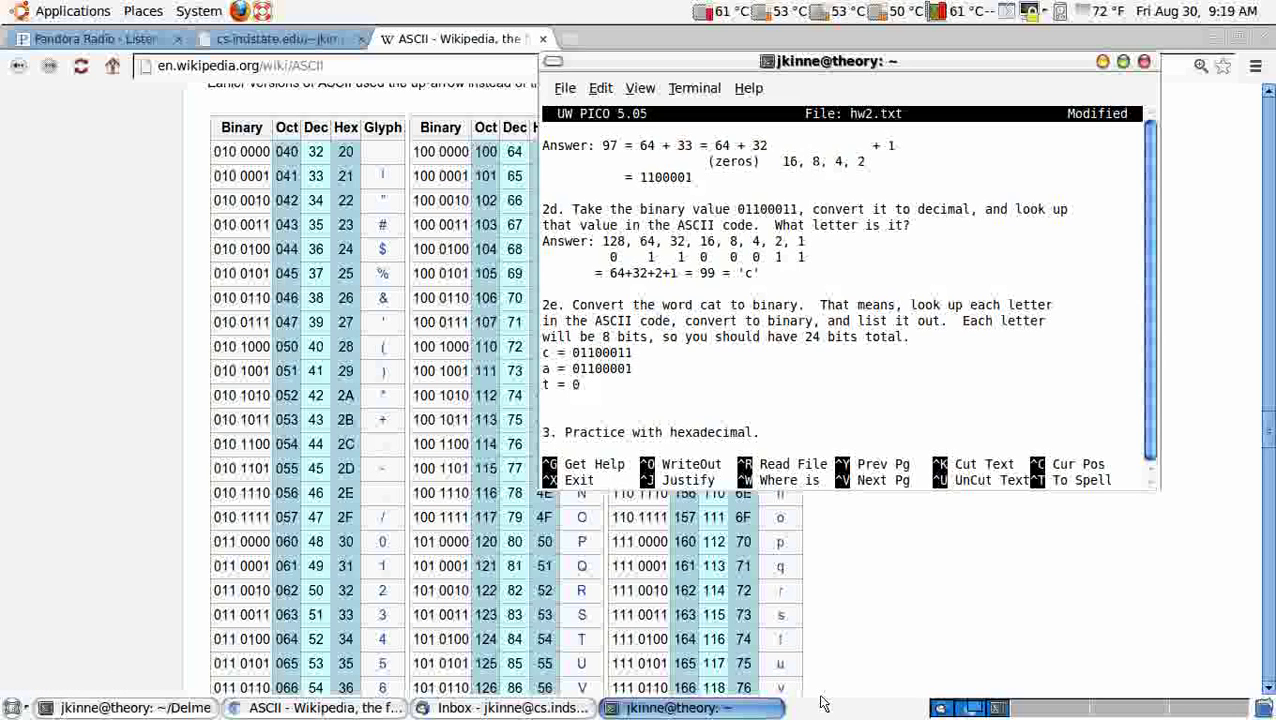
text(1110100)
Step: Split 3a's binary 11000011 into 1100 0011 and select the leading bits 1100
key(Down)
key(Down)
key(Down)
key(Down)
key(Down)
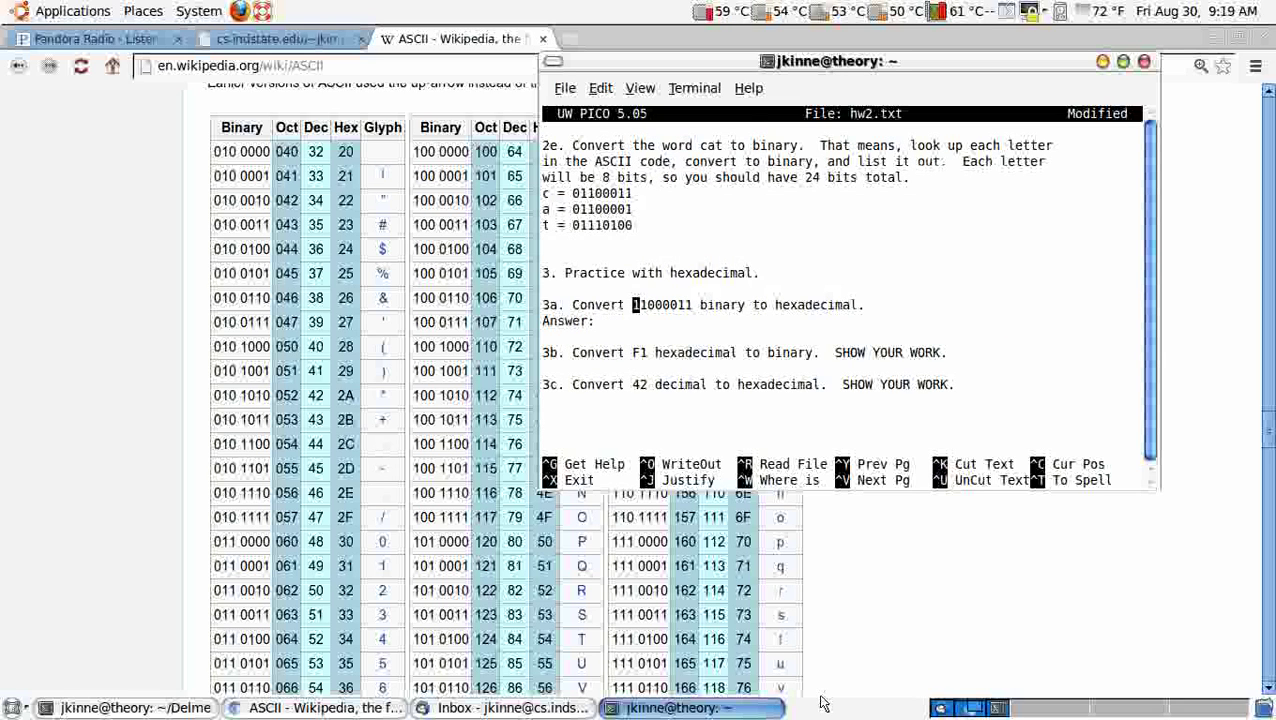
key(Up)
key(Right)
key(Right)
key(Right)
key(Right)
key(Right)
key(Right)
key(Right)
key(Right)
key(Right)
key(Down)
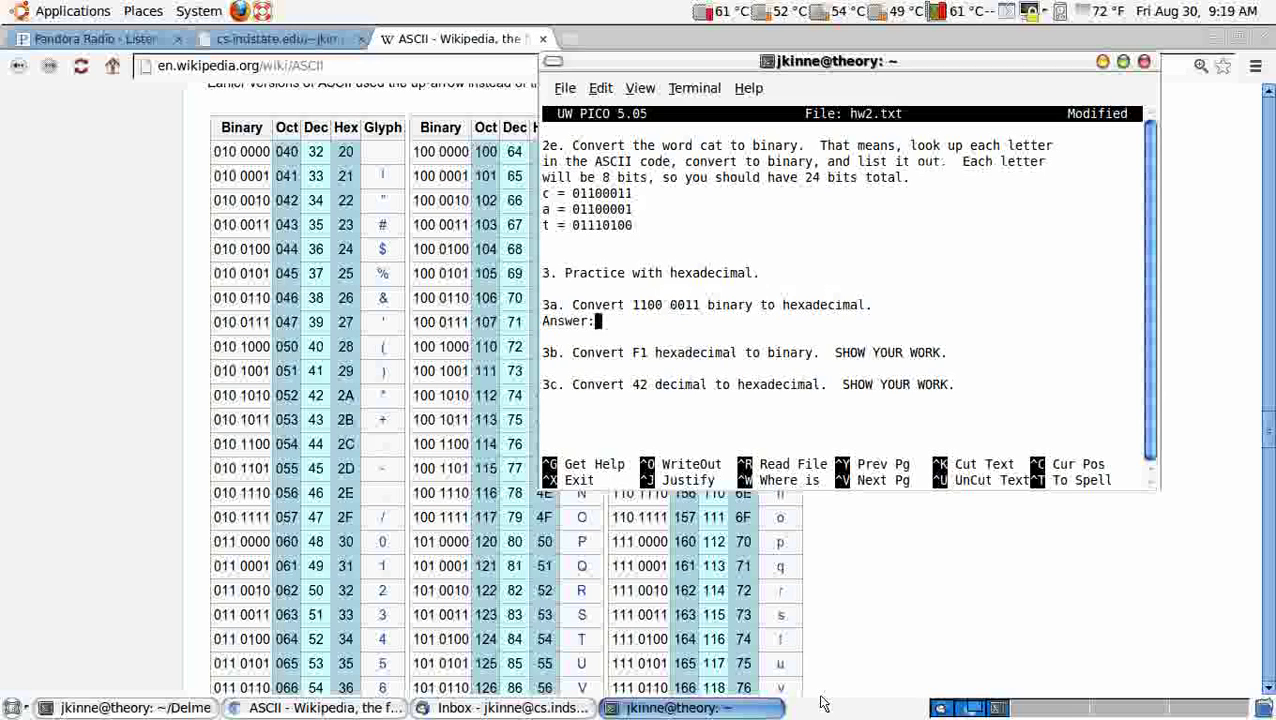
click(636, 306)
drag(634, 306, 648, 306)
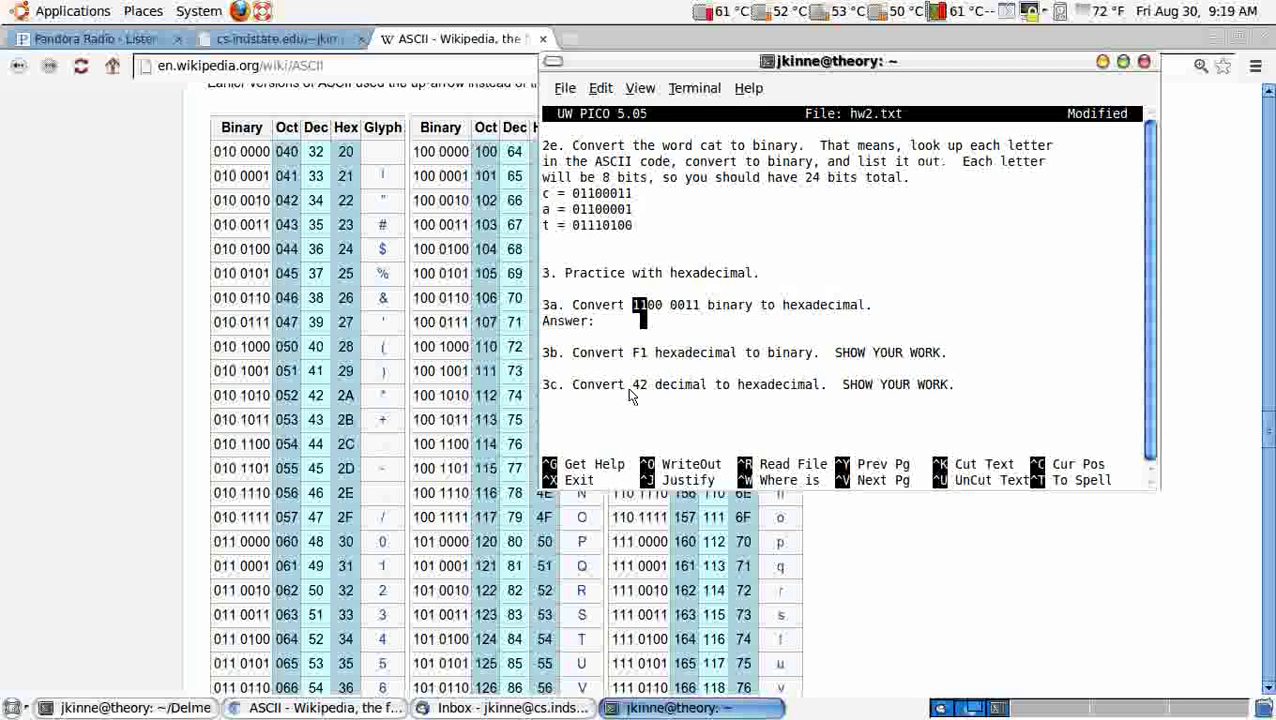
Step: Open the CS 151 Google doc notes from the Assignments page and go to the Hexadecimal section
click(778, 607)
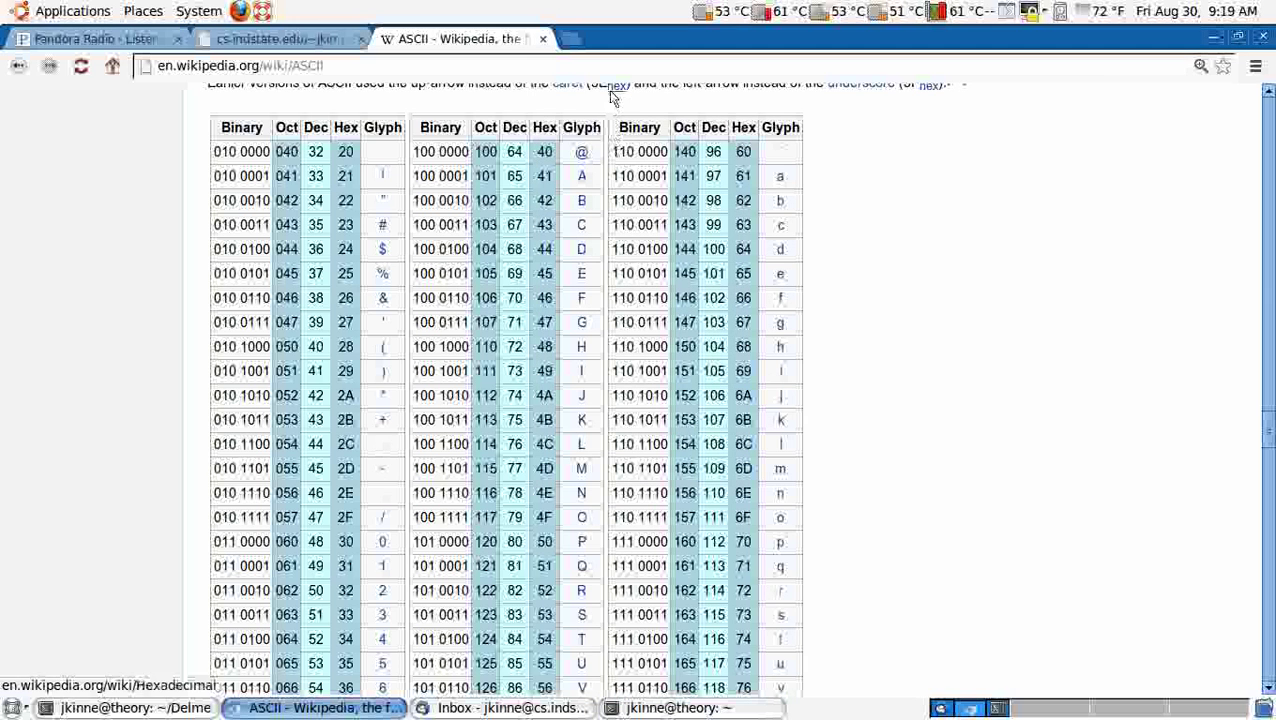
click(285, 38)
click(18, 65)
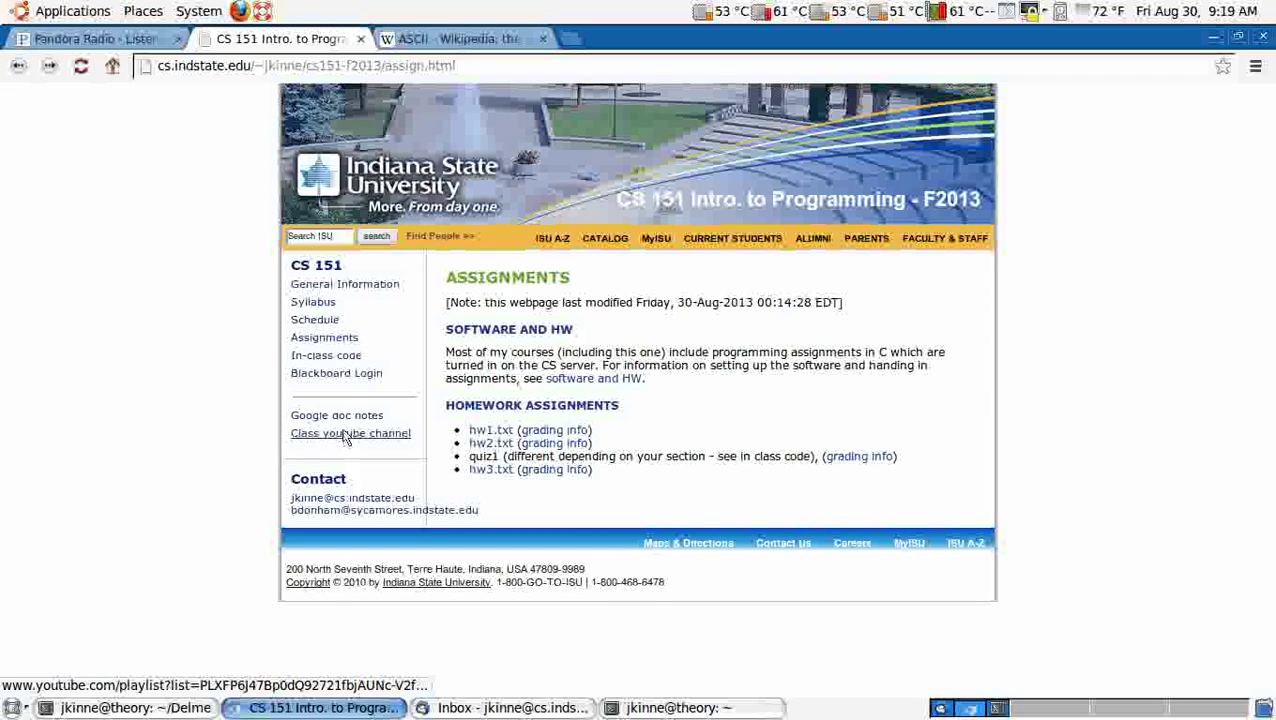
click(346, 425)
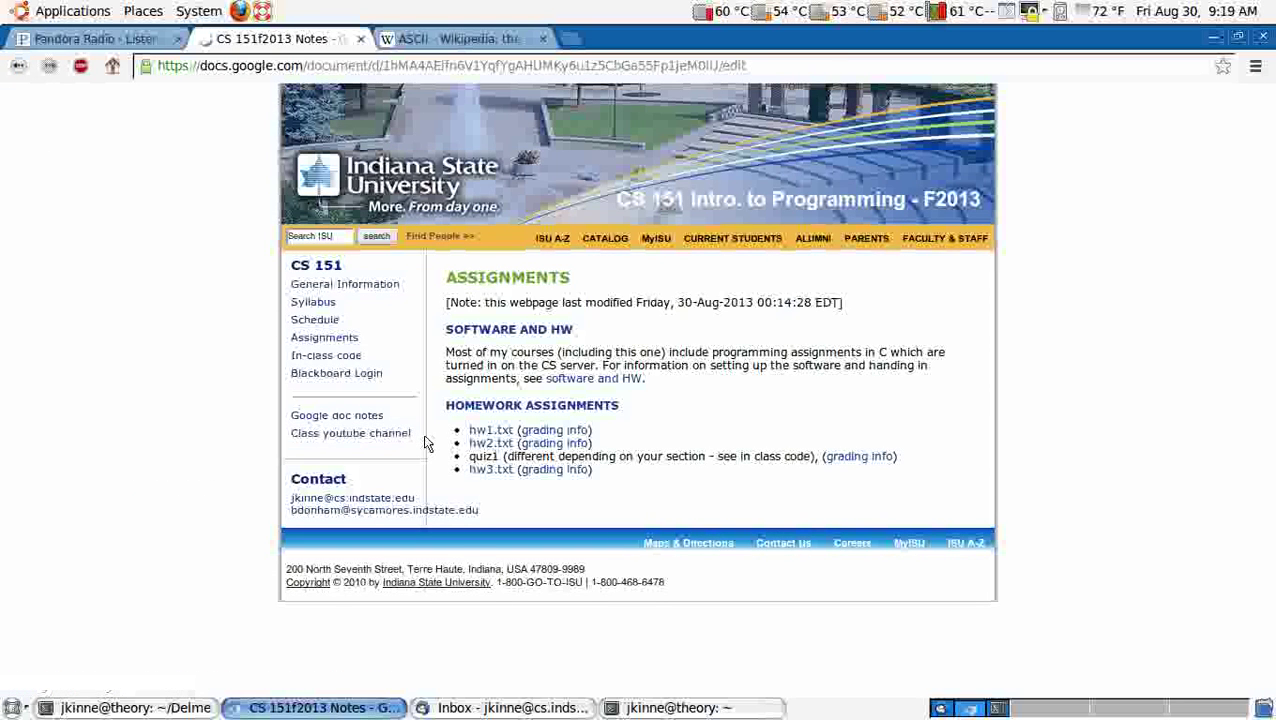
scroll(530, 456, down, 5)
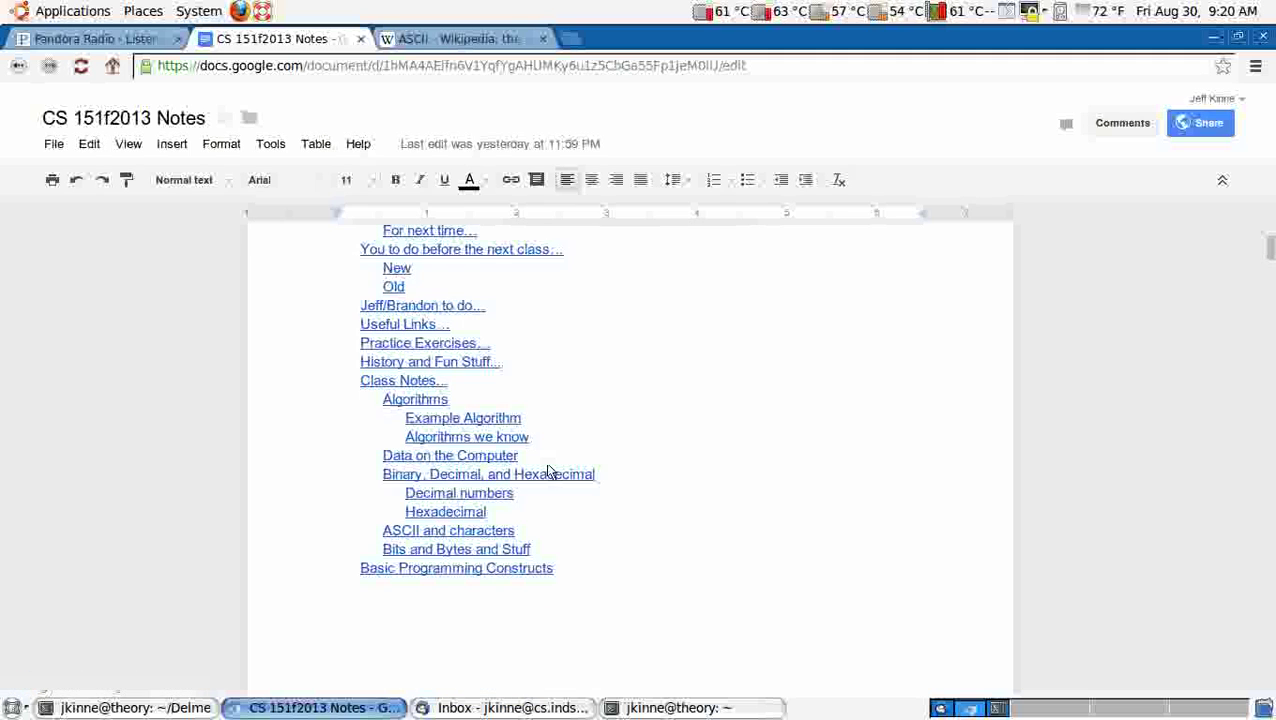
click(468, 512)
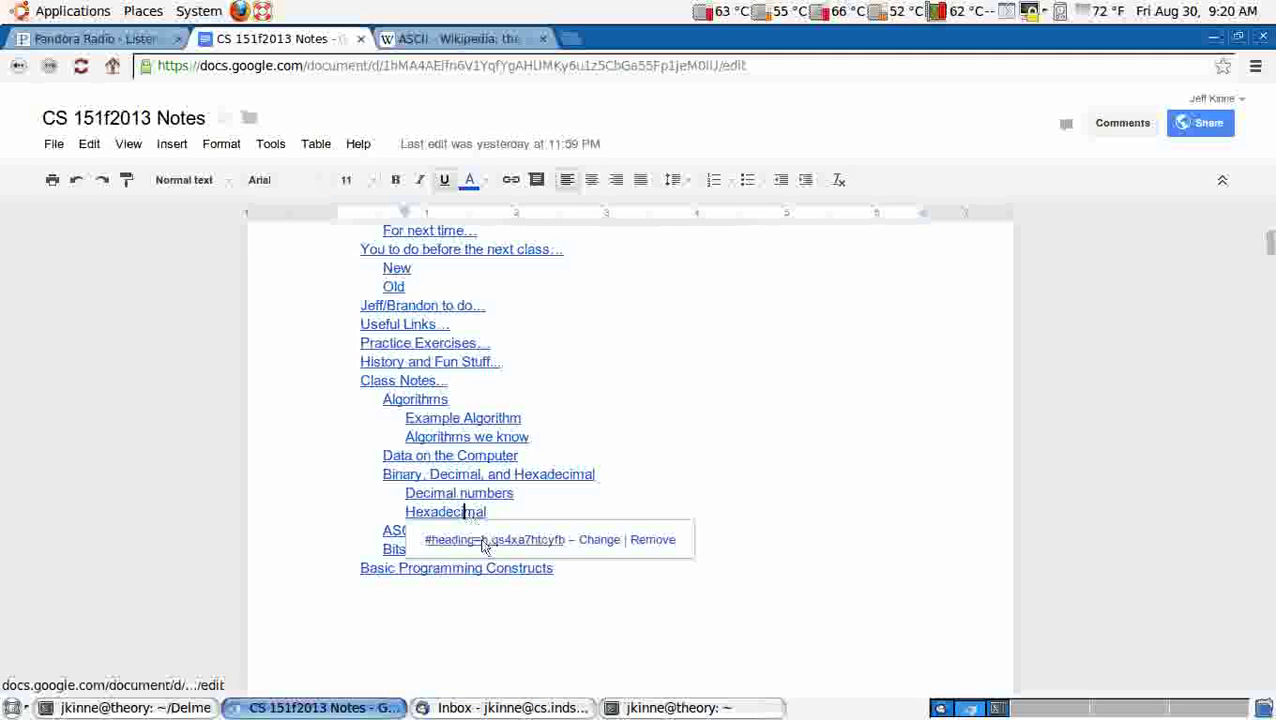
click(487, 540)
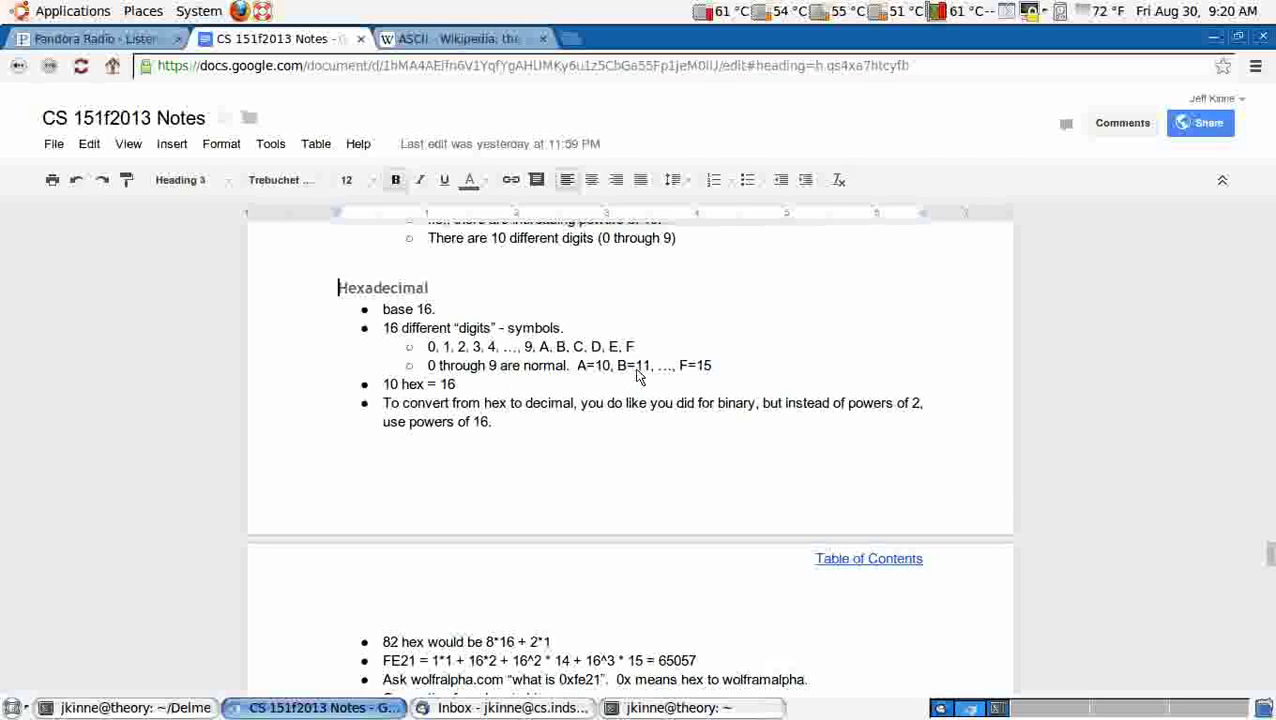
key(alt+Tab)
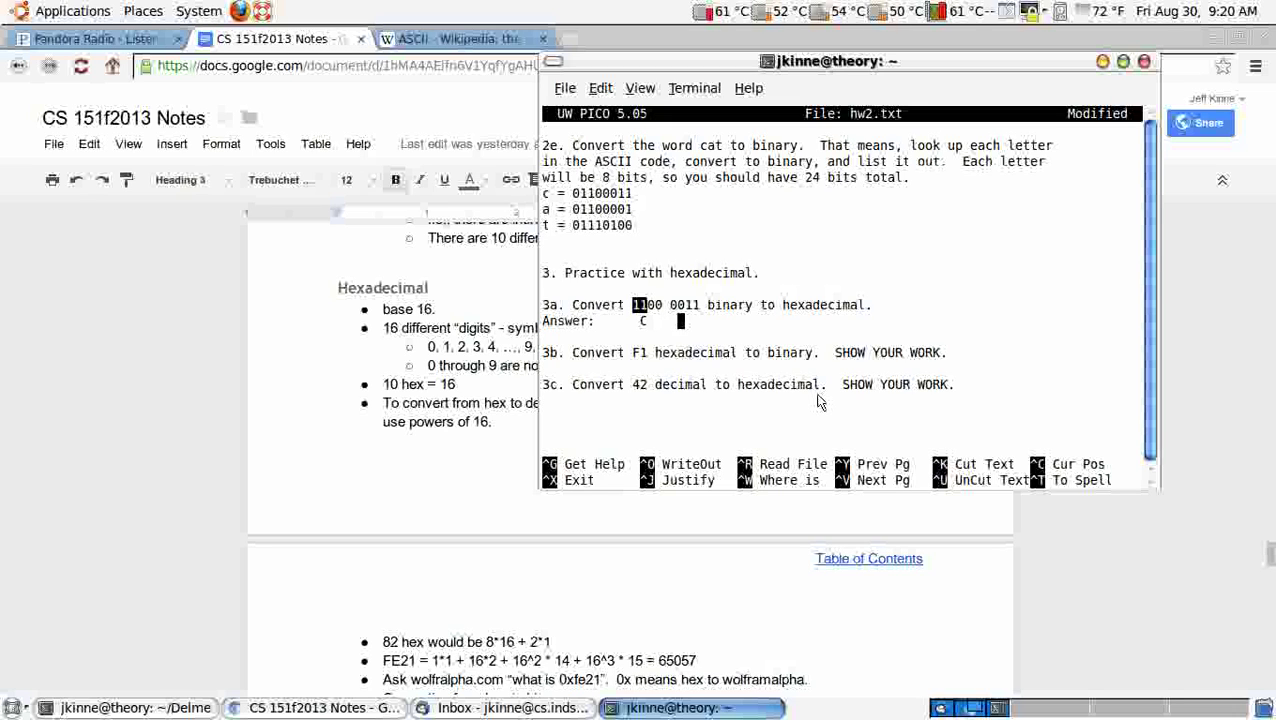
Step: Complete 3a as C3 and begin 3b with F = 15 decimal = 8+4+2+1 = 1111 binary
text(3 = C3)
key(Down)
key(Down)
key(Return)
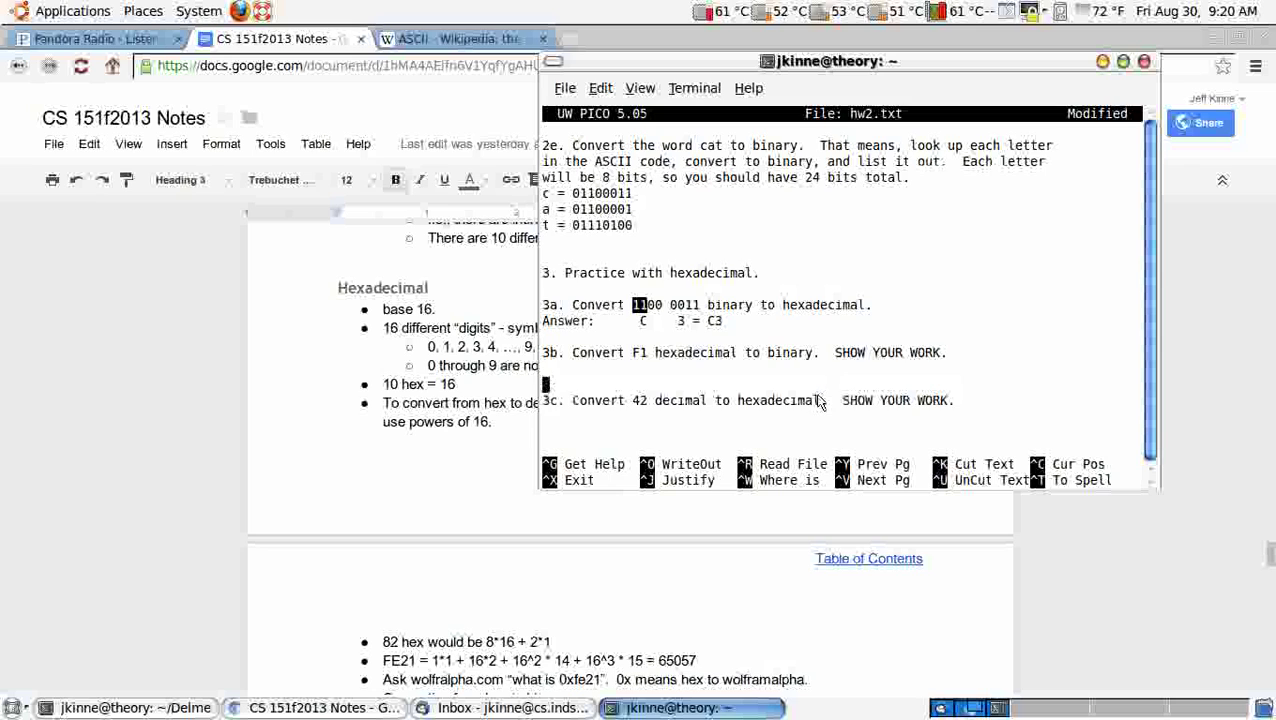
key(Up)
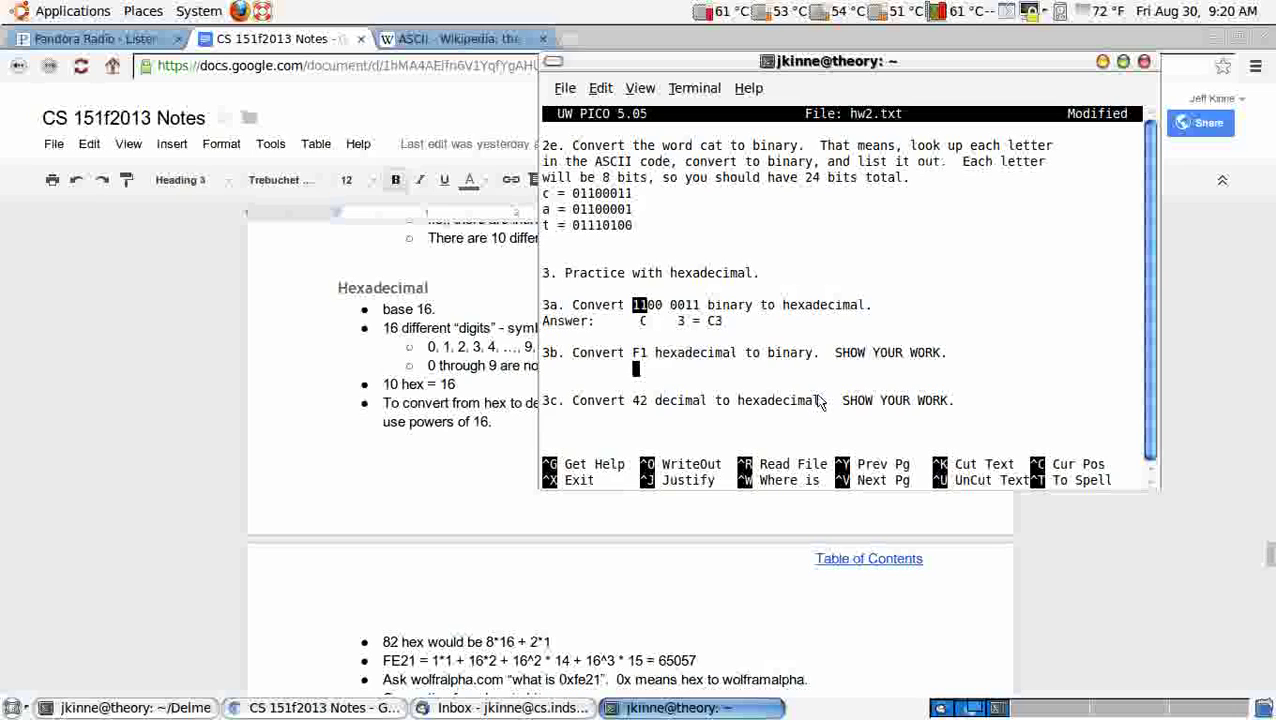
text(1111)
key(BackSpace)
key(BackSpace)
key(BackSpace)
key(BackSpace)
text(F = 15 decimal )
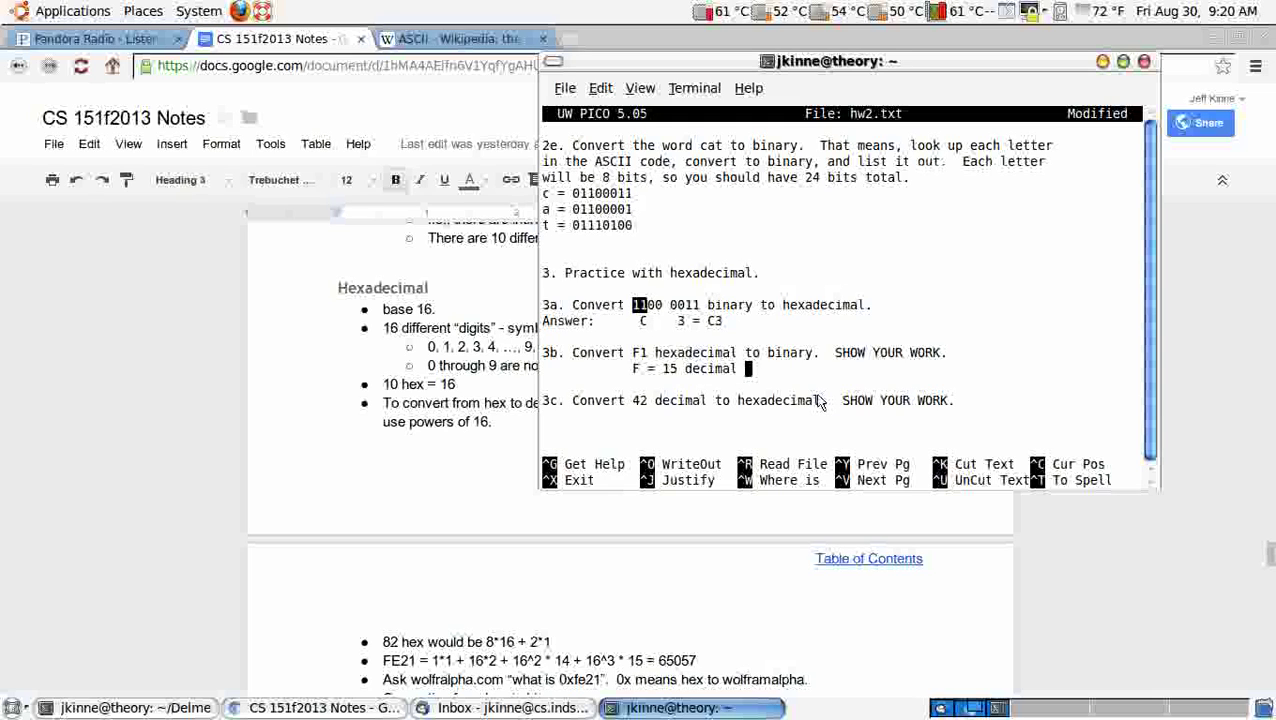
text(= 8+4+2+1 )
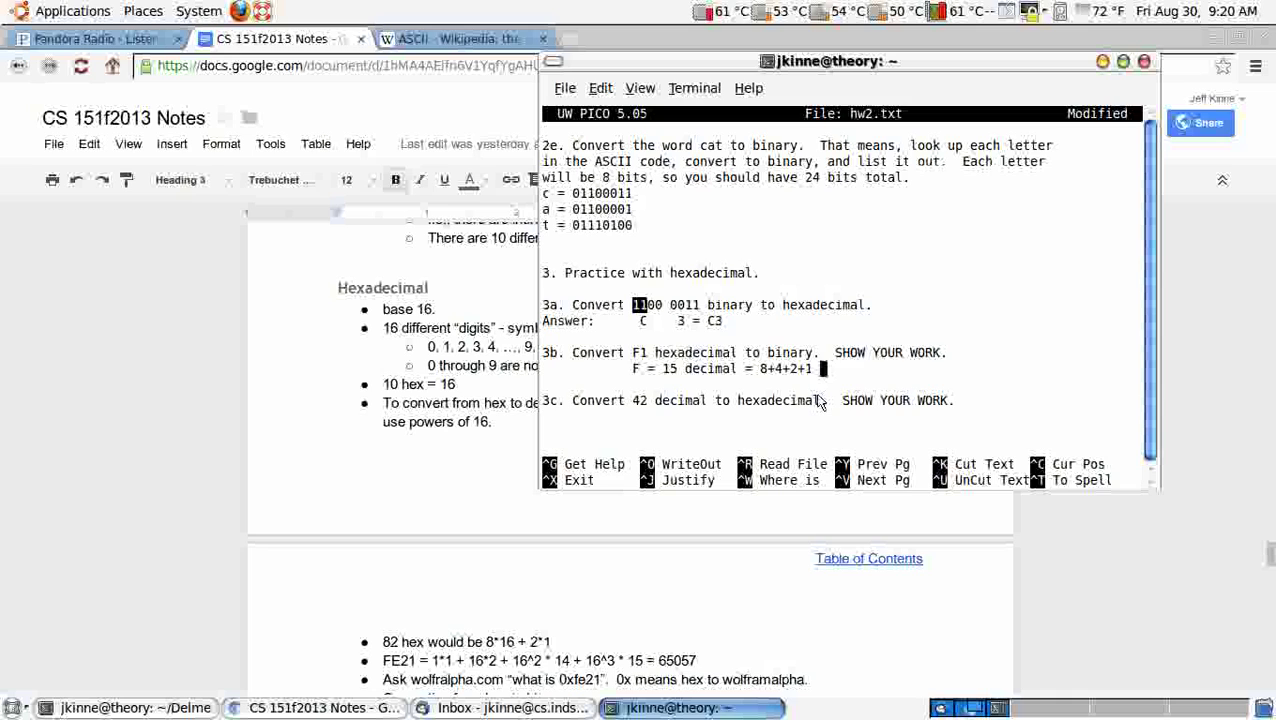
text(= 1111 binar)
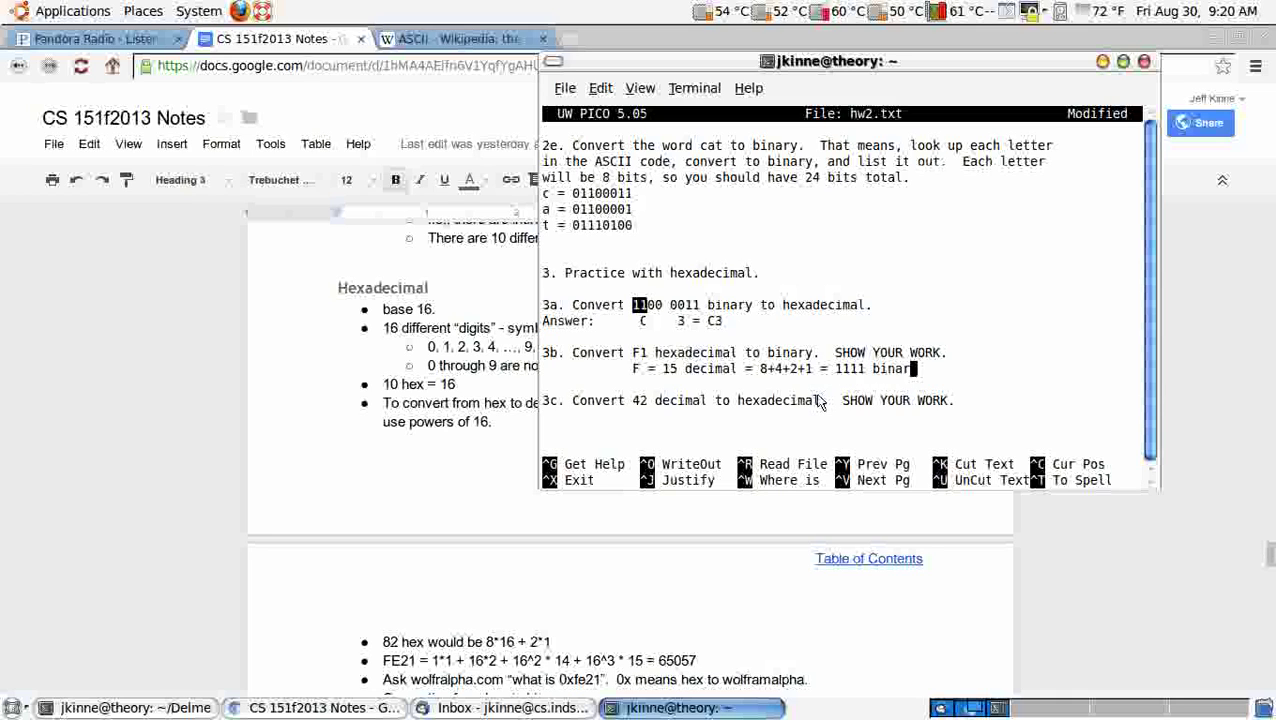
text(y)
Step: Add the line padding 1 to 0001 and conclude F1 = 11110001
key(Return)
text(1 )
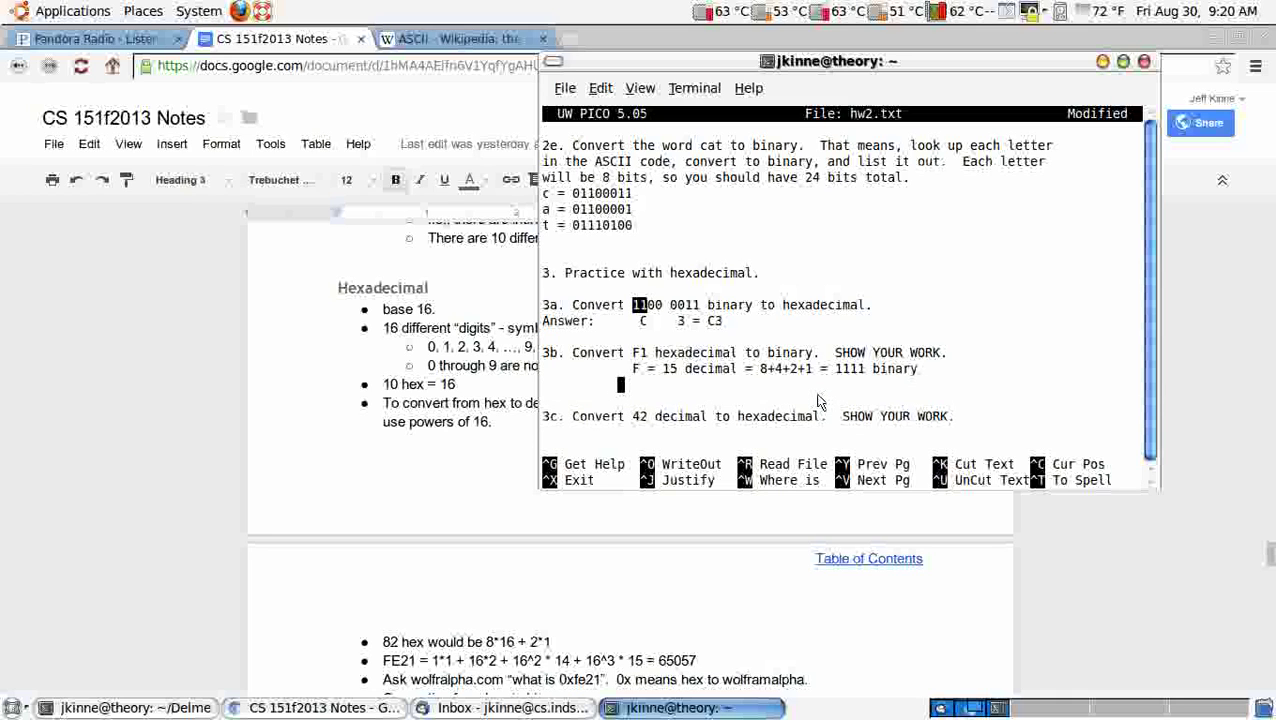
text(= )
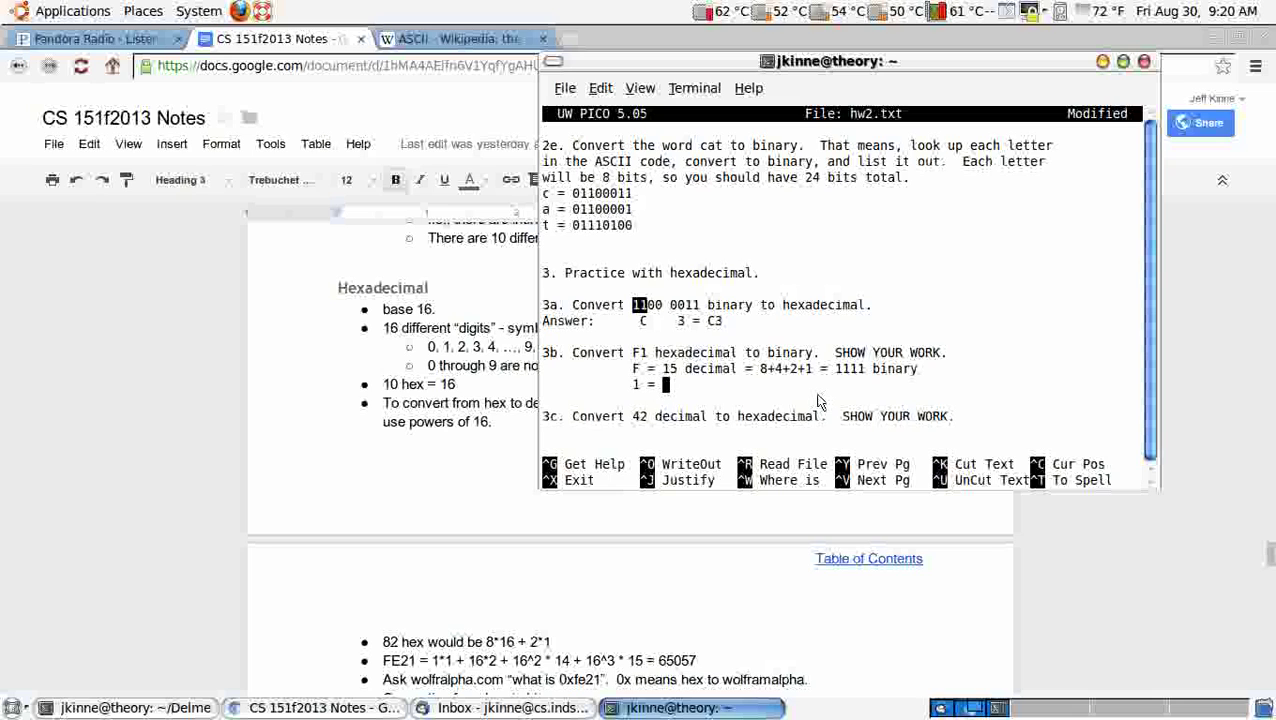
text(1 binary, b)
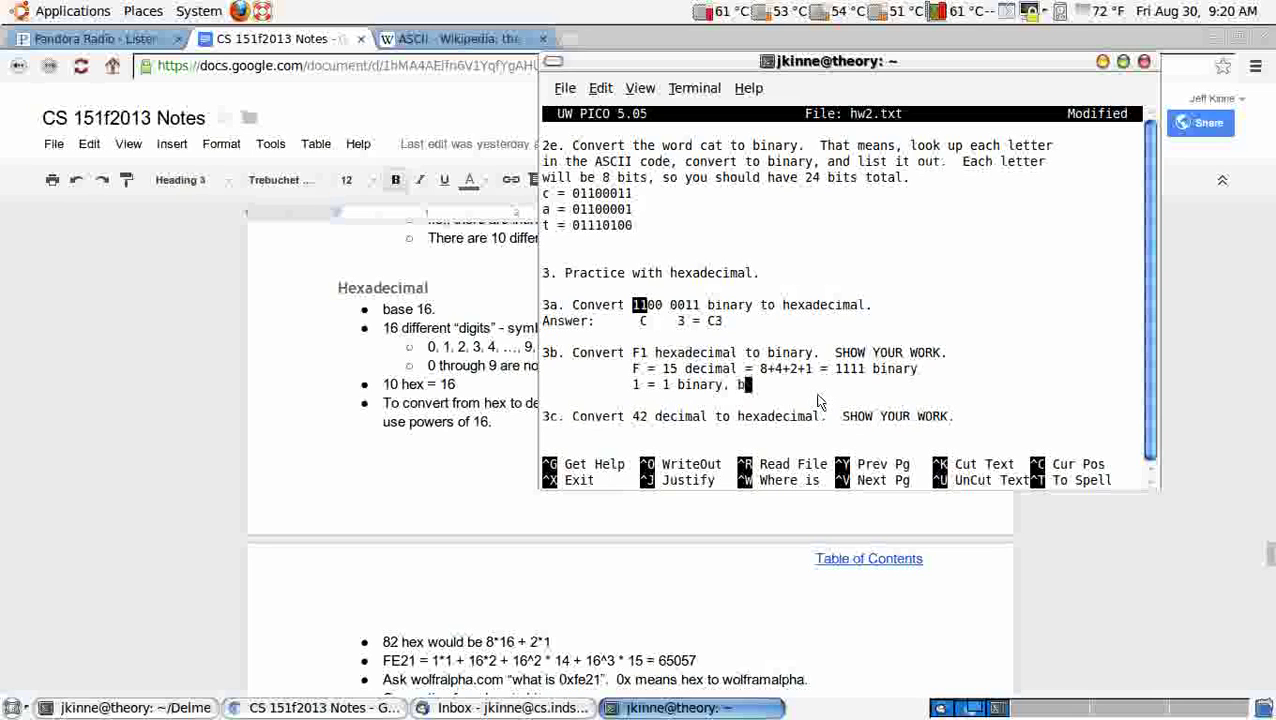
text(ut need 4 bits, so 0001)
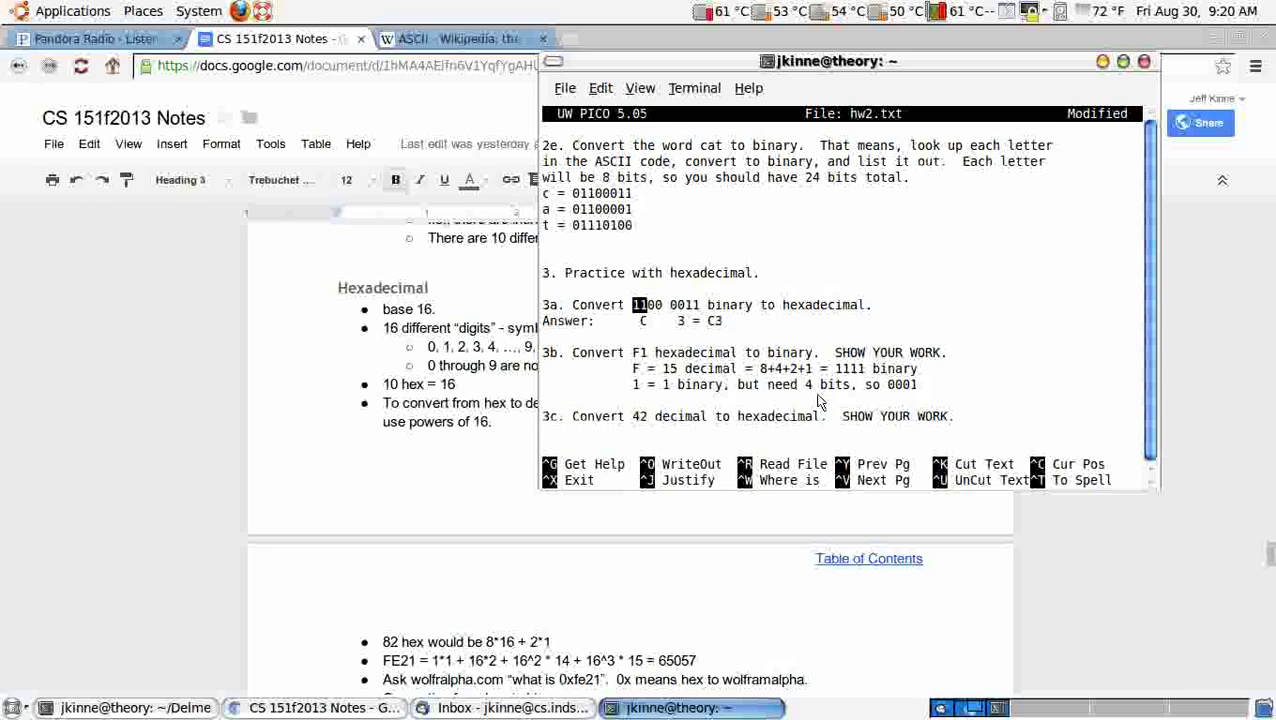
key(Return)
text(F)
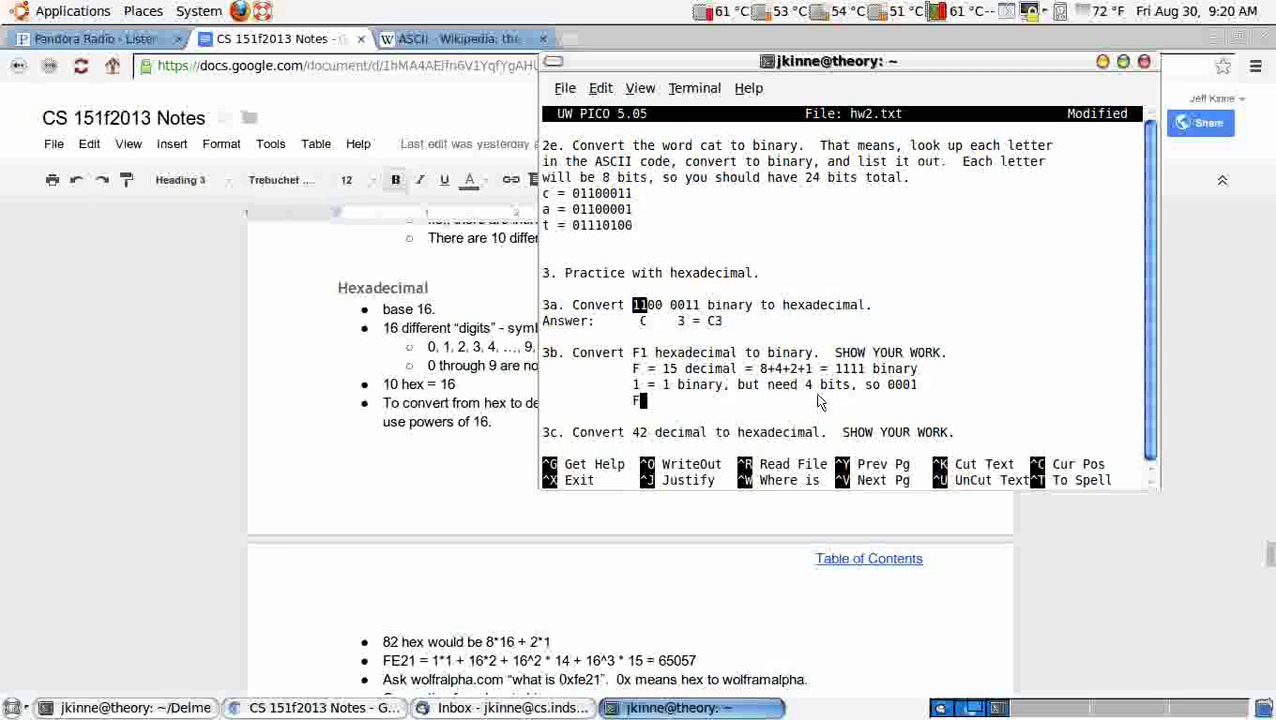
text(1 = 11110001)
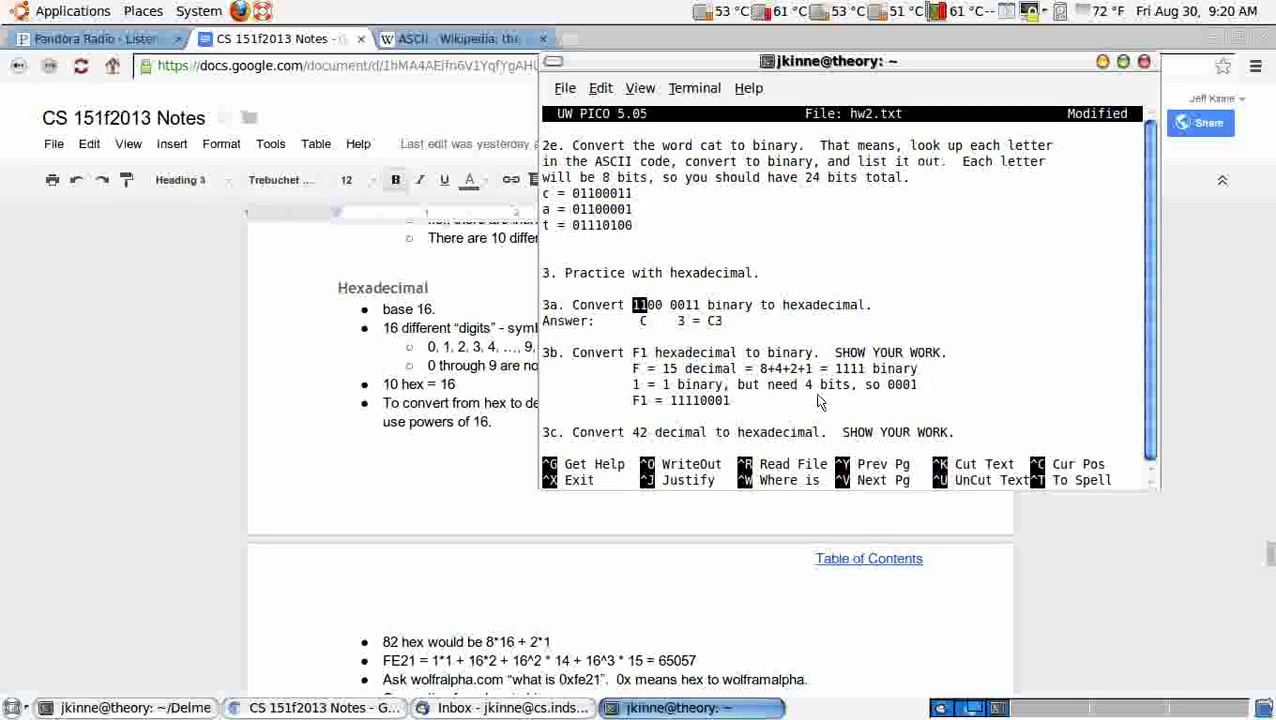
key(Down)
key(Down)
key(Down)
key(Down)
key(Down)
key(Down)
key(Down)
key(Down)
key(Down)
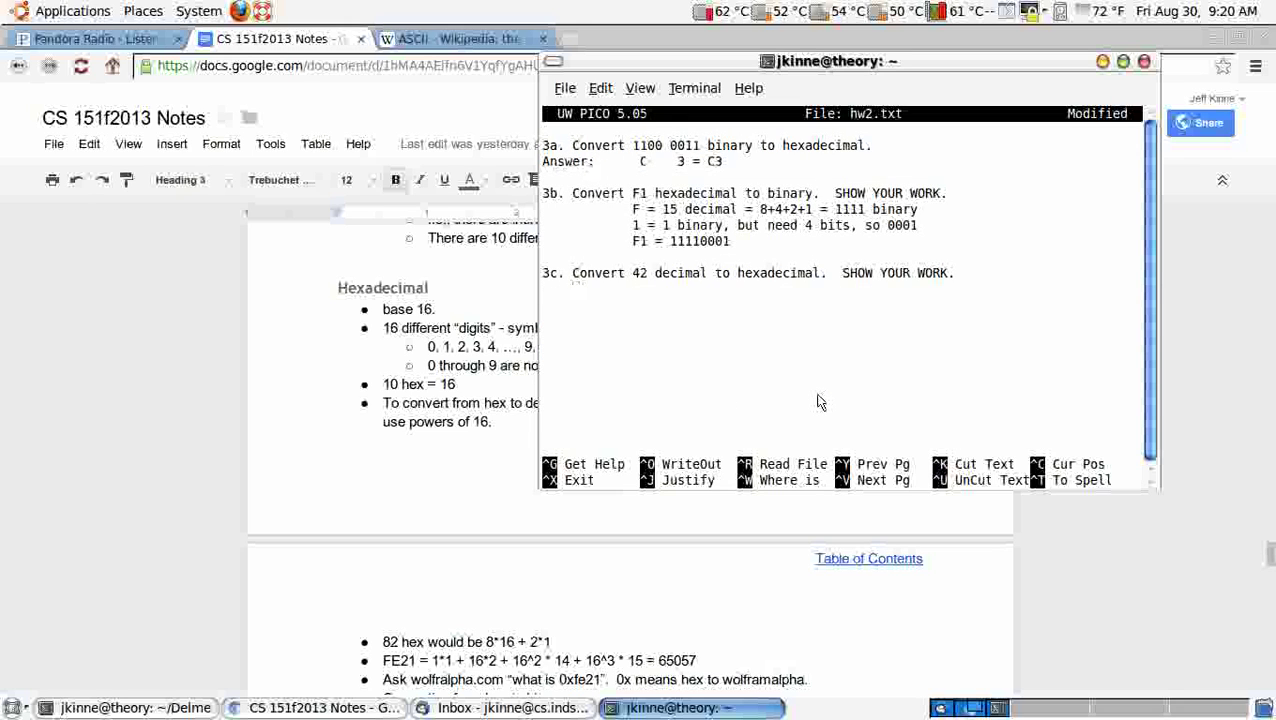
Step: Under 3c, write 42 = 32 + 10 = 32 + 8 + 2 and start an aligned zeros row with 16
text(42)
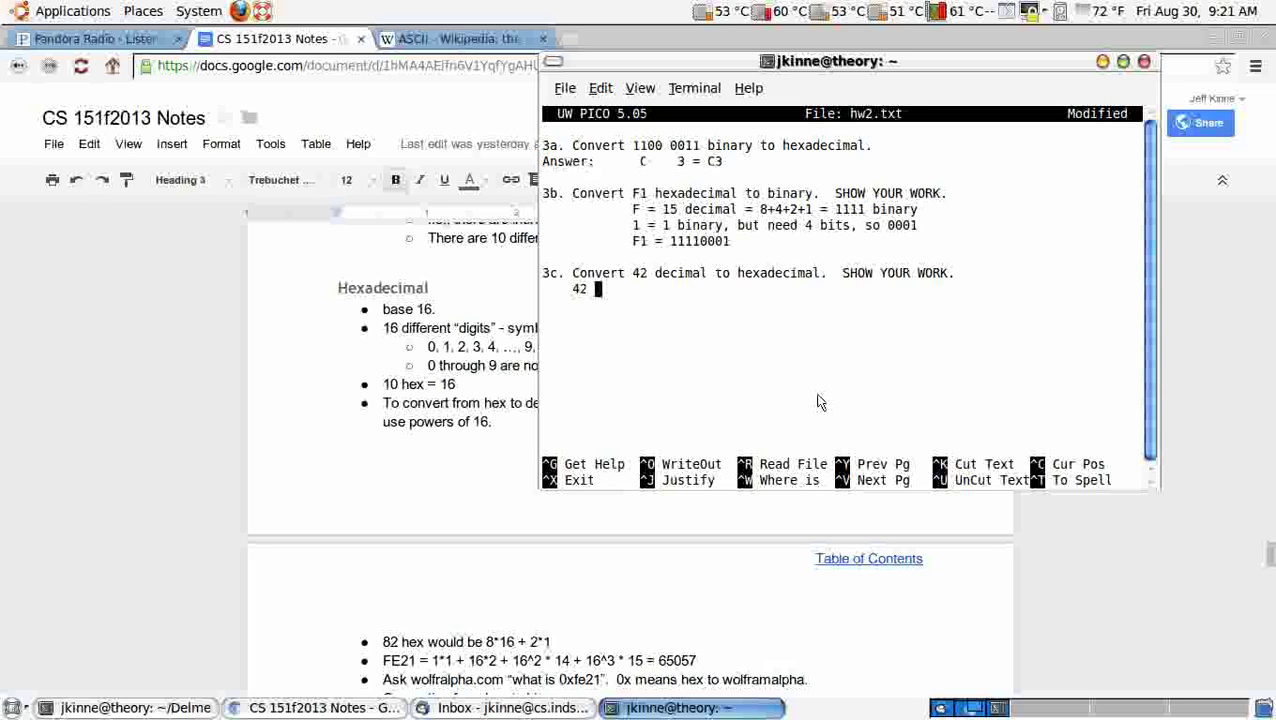
text(= 32)
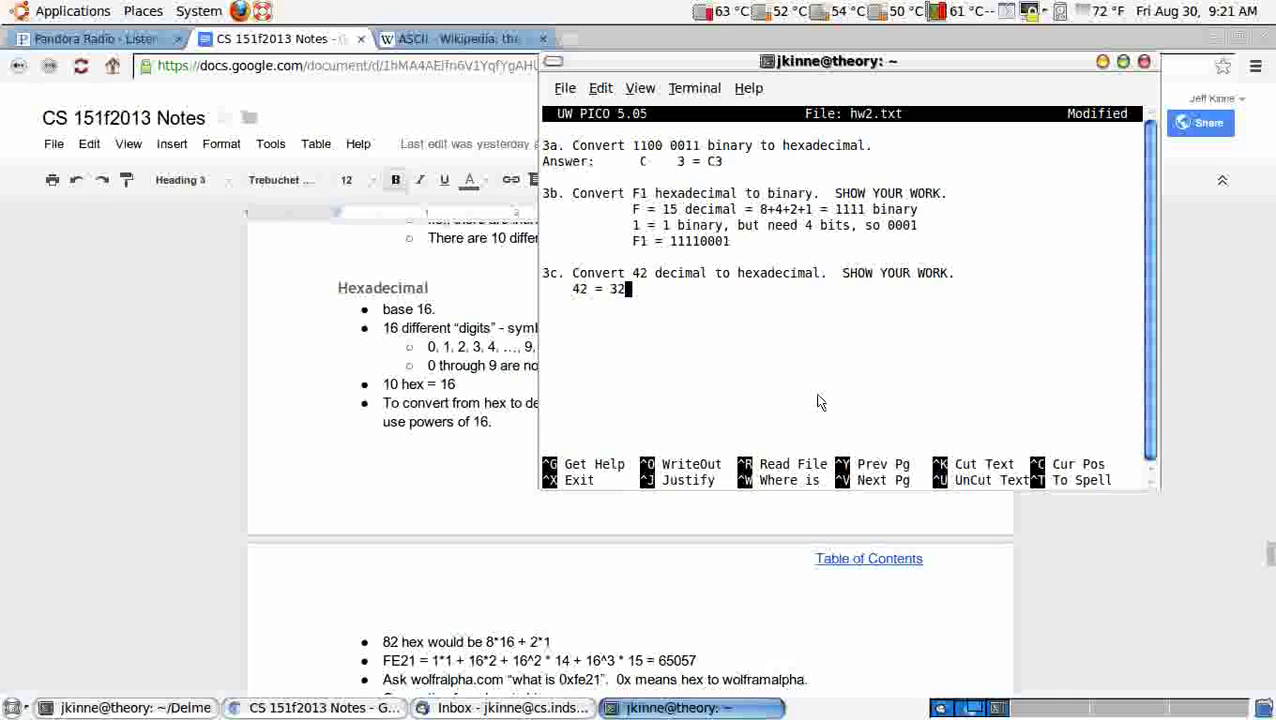
text( + 10 = 32 + 8 + 2)
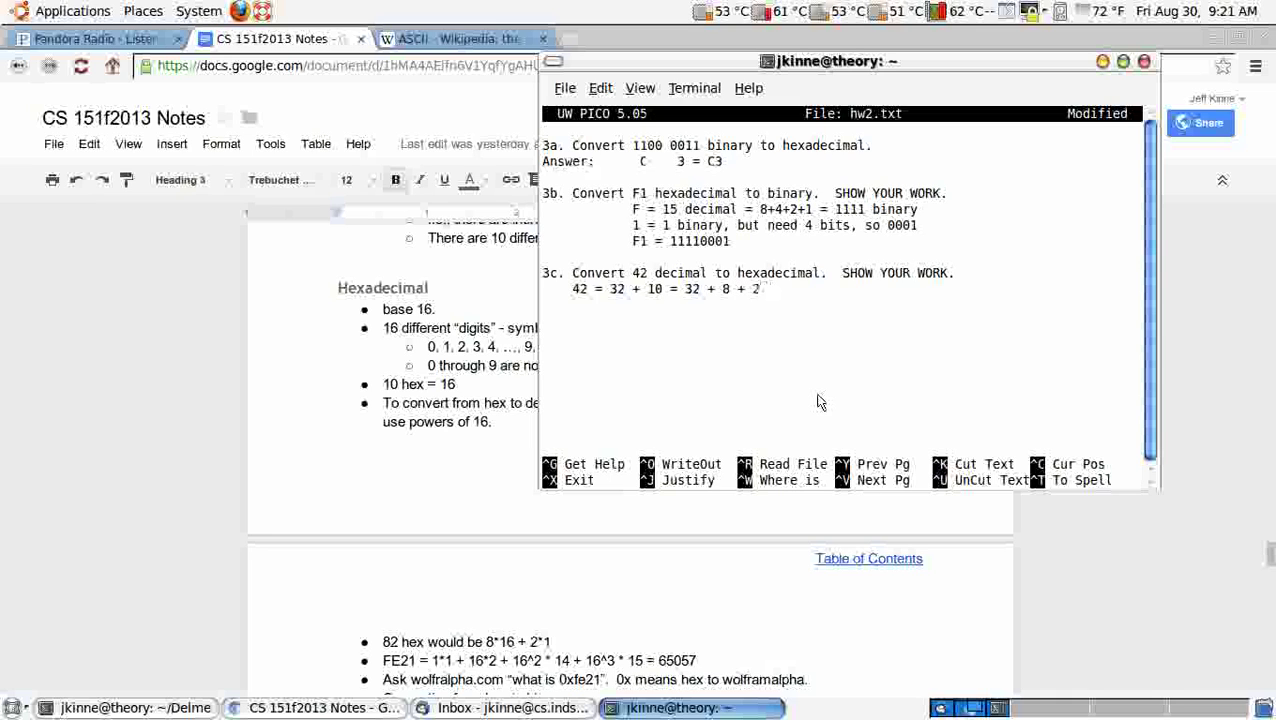
key(Return)
text(zeros)
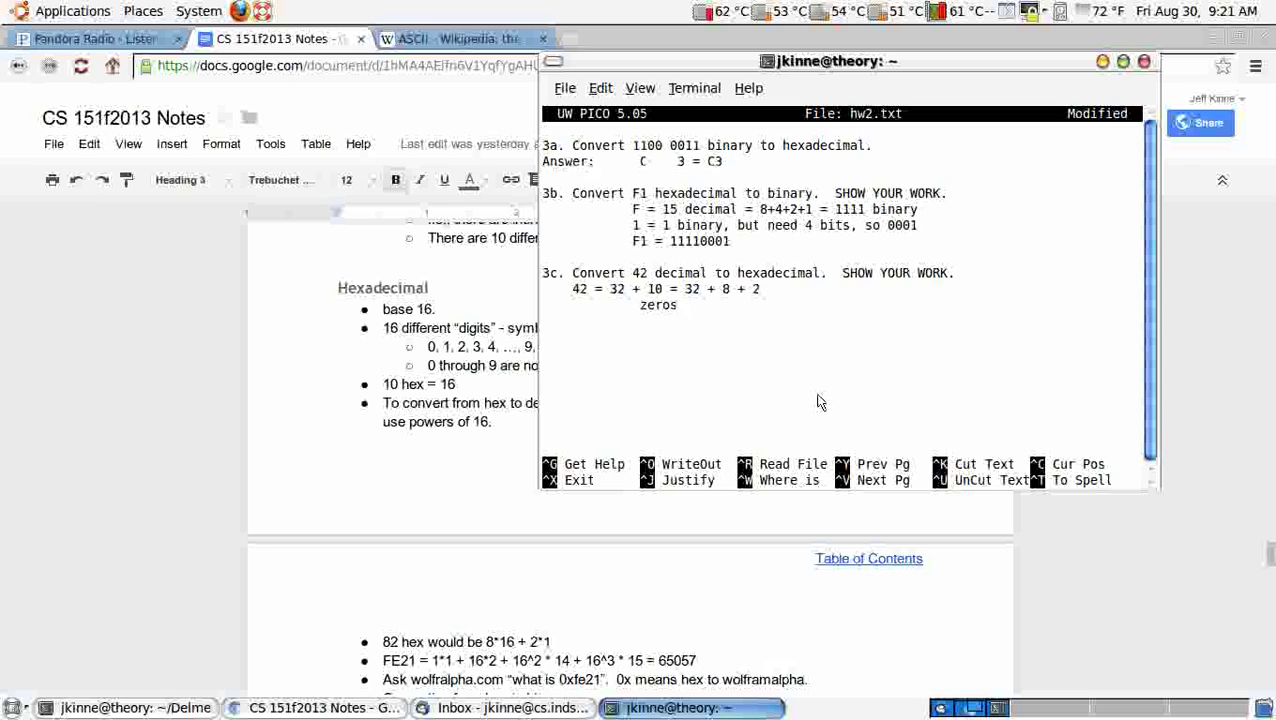
text(:  16)
key(Left)
key(Left)
key(Up)
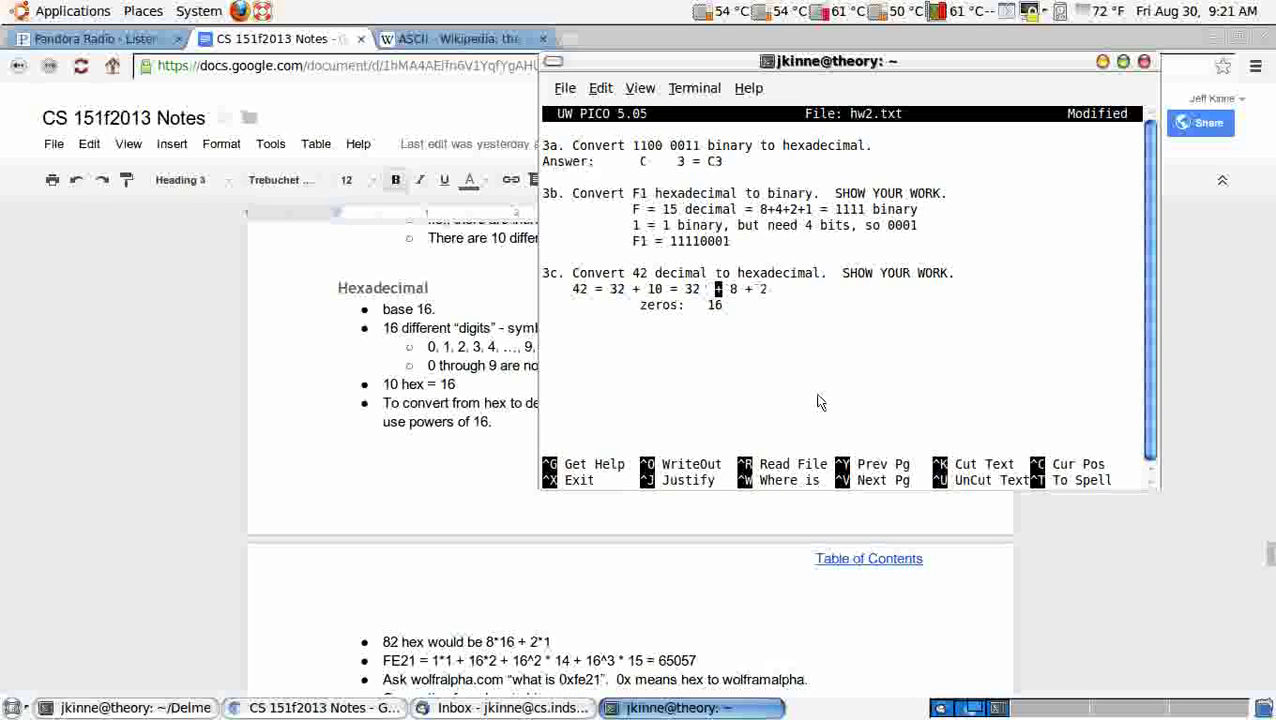
key(Right)
key(Right)
key(Right)
key(Right)
key(Right)
key(Right)
key(Down)
Step: Finish the zeros row with 4 and 1 and add = 101010 binary, removing a stray space
text(4)
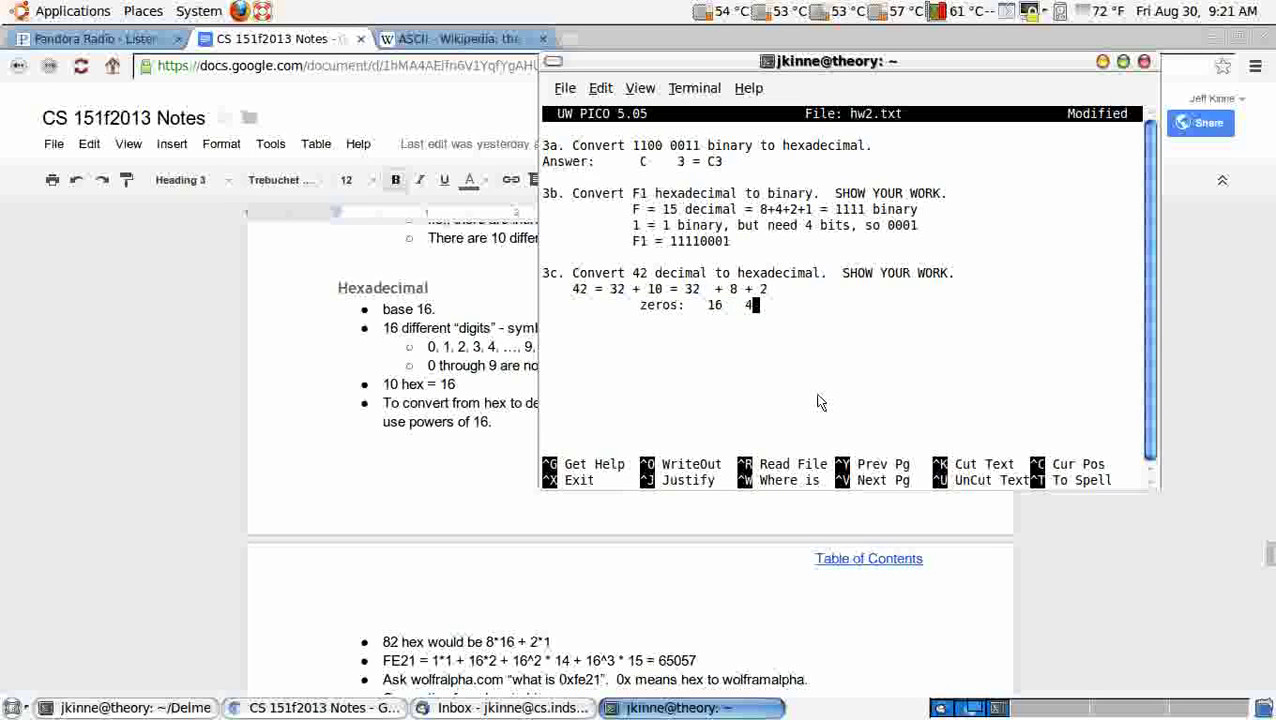
key(Up)
key(Left)
key(Down)
text(1)
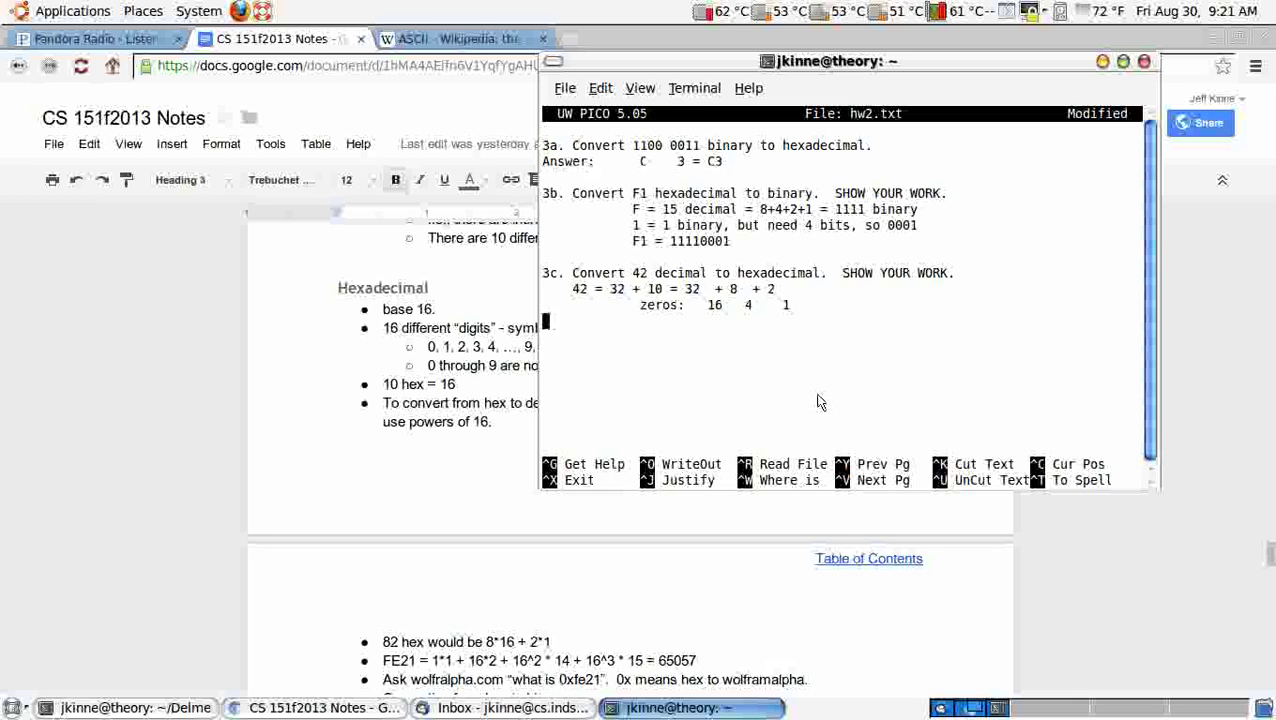
text(                 = )
text(101010)
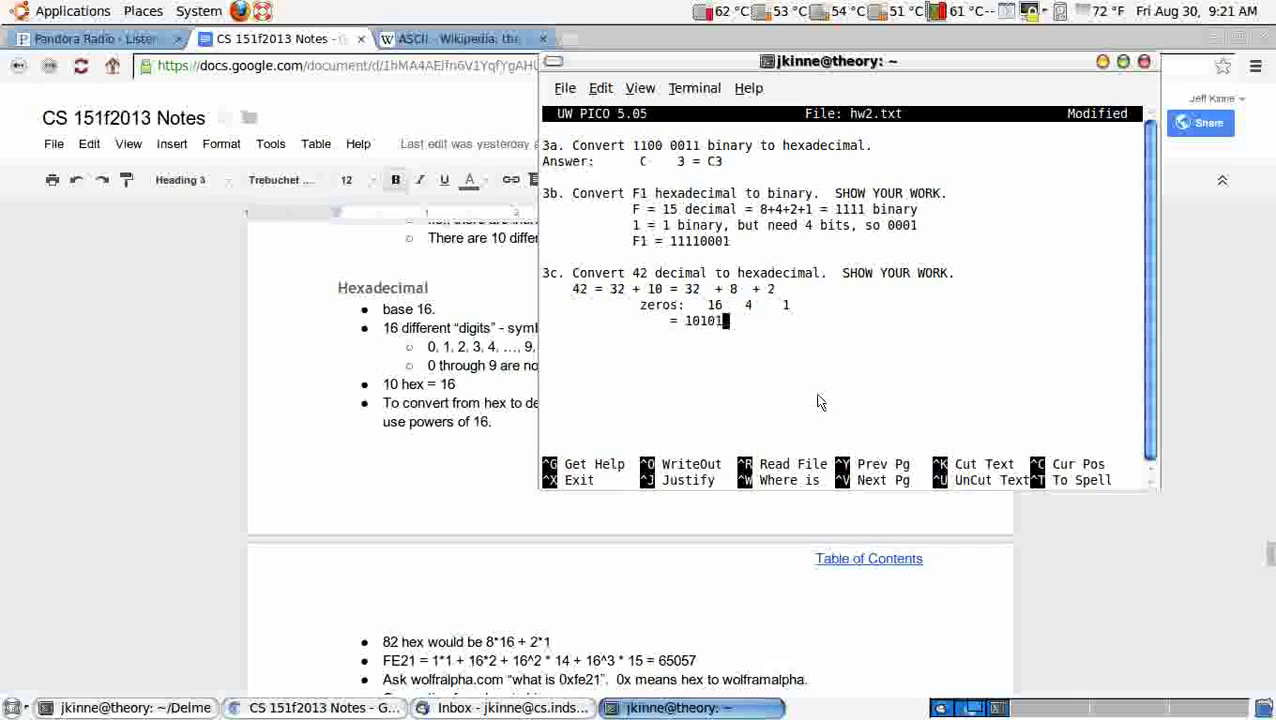
text( binary)
key(Left)
key(Left)
key(Left)
key(Left)
key(Left)
key(Left)
key(Left)
key(Left)
key(Left)
key(Left)
key(Left)
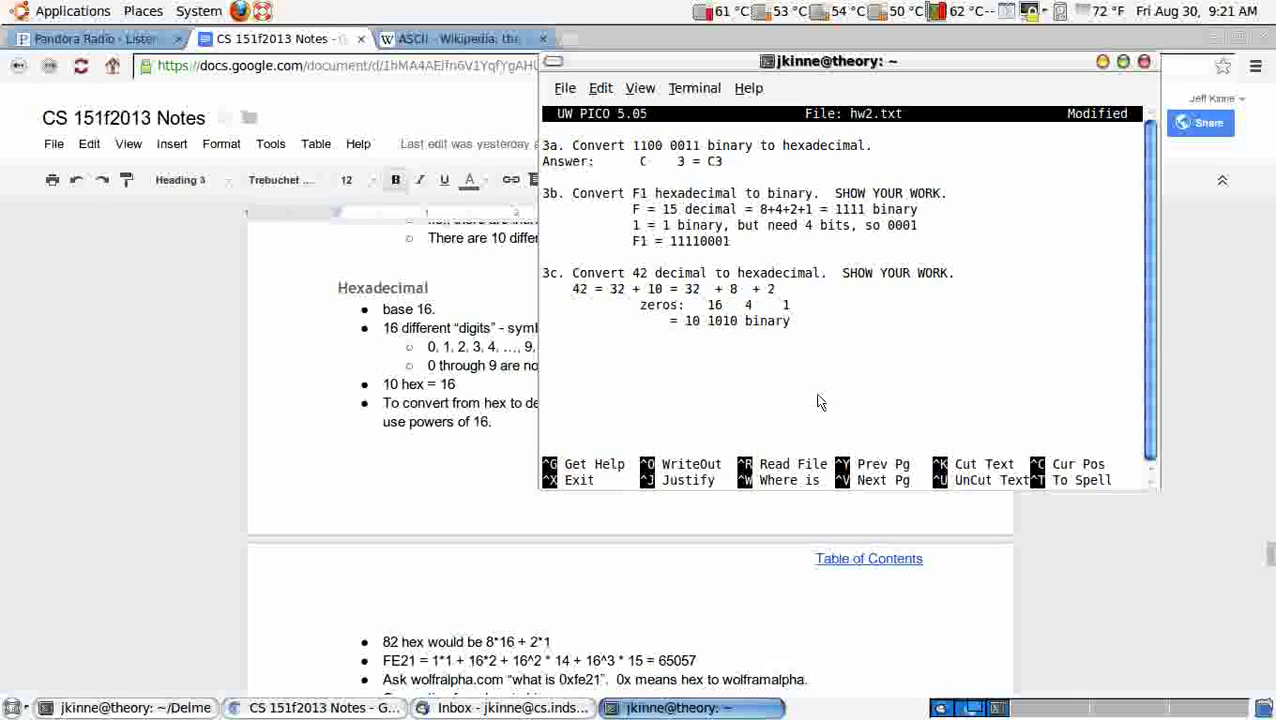
key(BackSpace)
Step: Add indented lines = 0010 1010 and 2 A = 2A below the binary result
key(Down)
key(Tab)
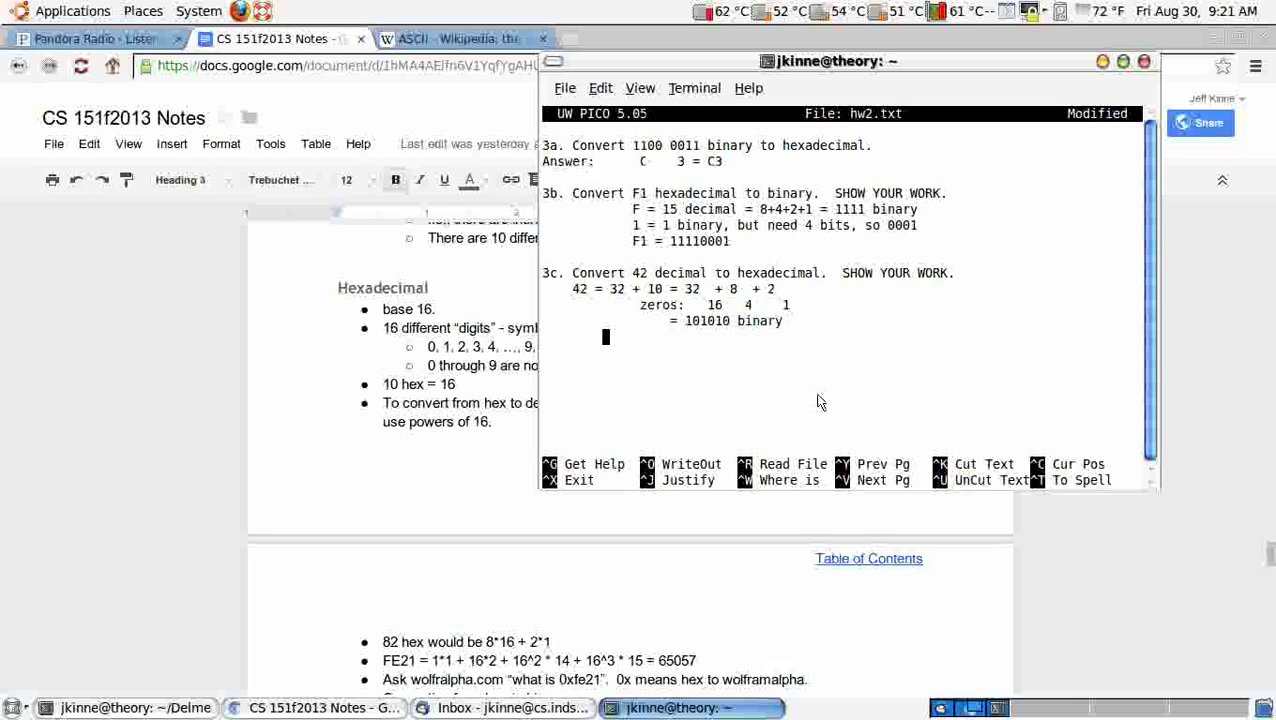
text(= 0010 1)
key(BackSpace)
text(0 101010)
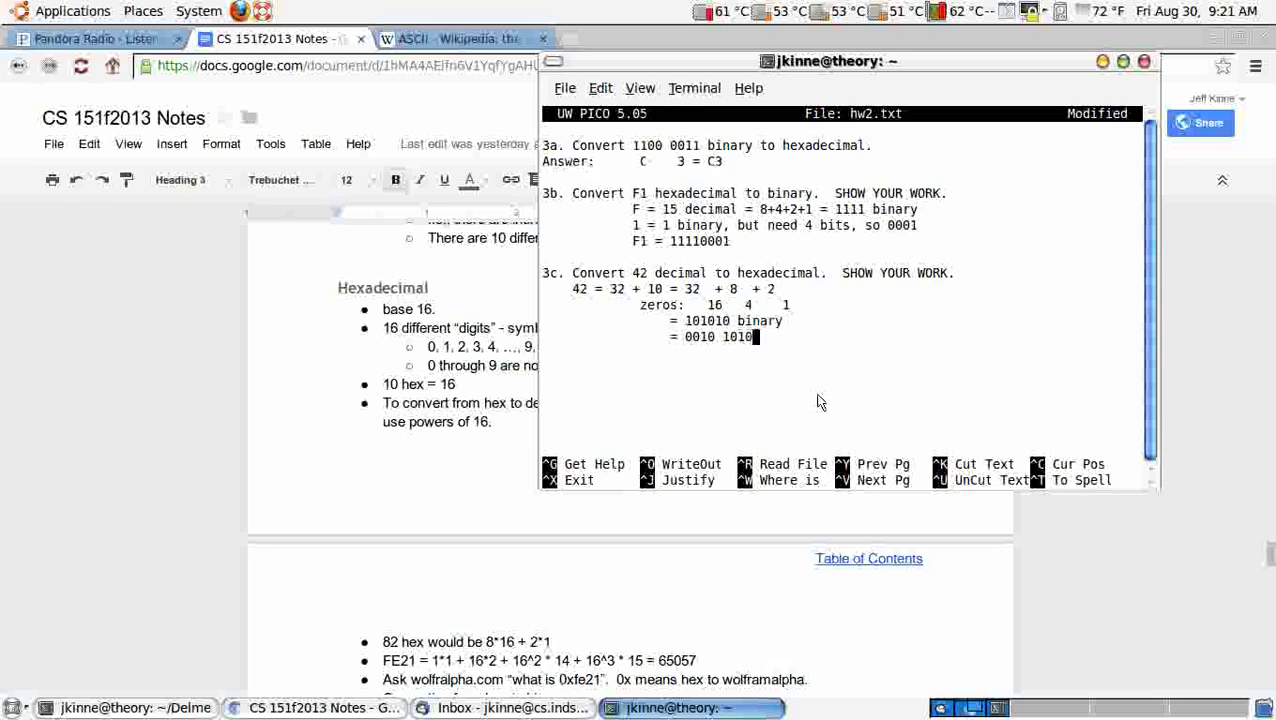
key(Left)
key(Left)
key(Left)
key(Left)
key(Left)
key(Left)
key(Left)
key(Left)
key(Left)
key(Right)
key(Right)
key(Down)
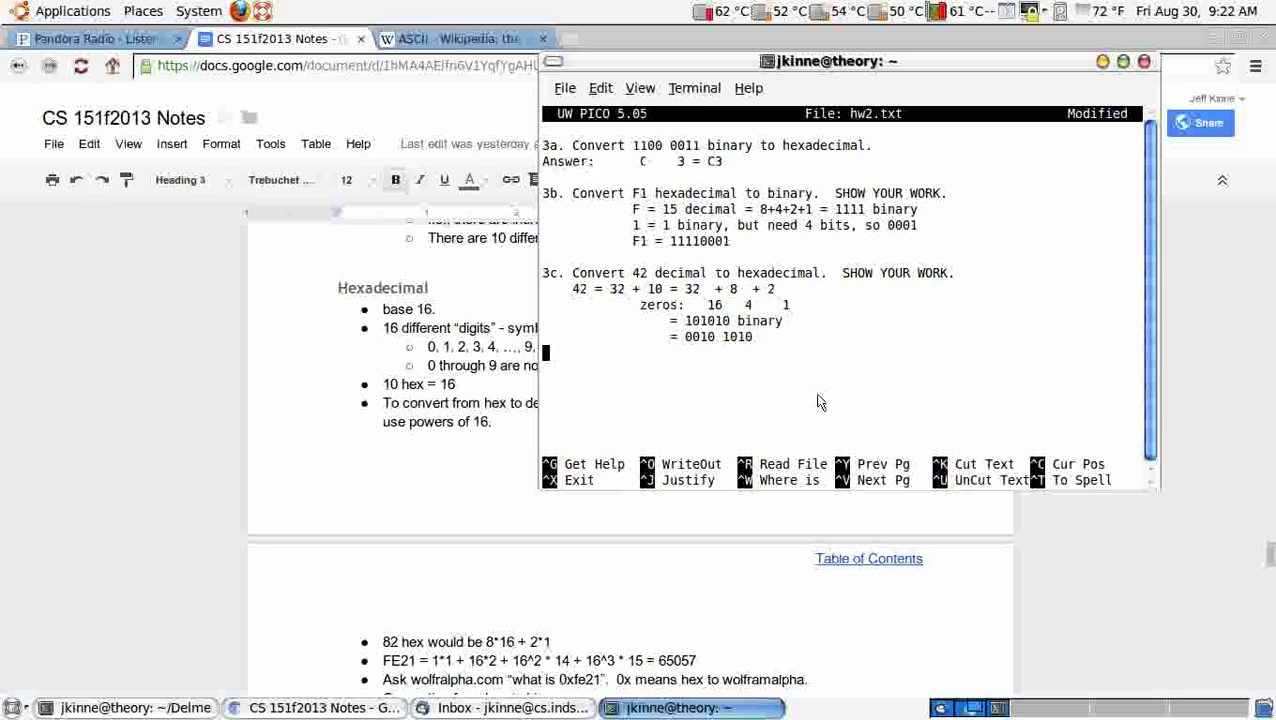
key(BackSpace)
text(2    A = 2A)
Step: Save hw2.txt under its existing name and exit pico
key(ctrl+x)
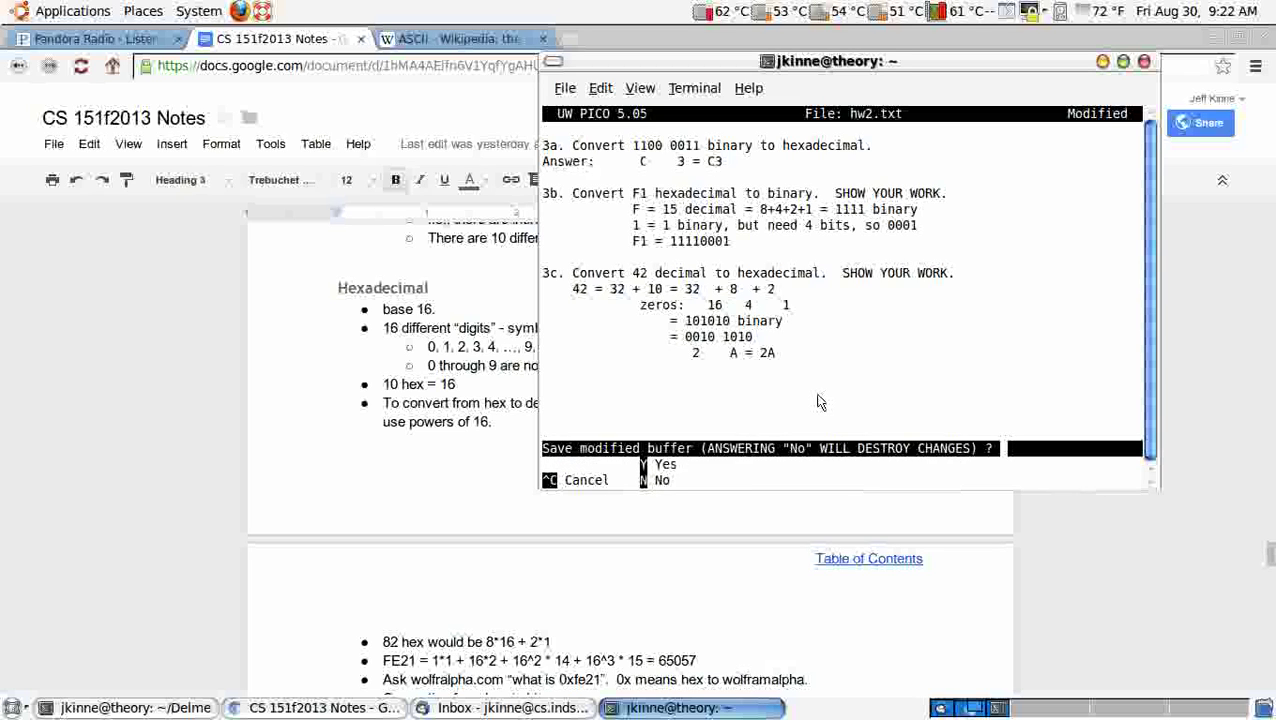
key(y)
key(Return)
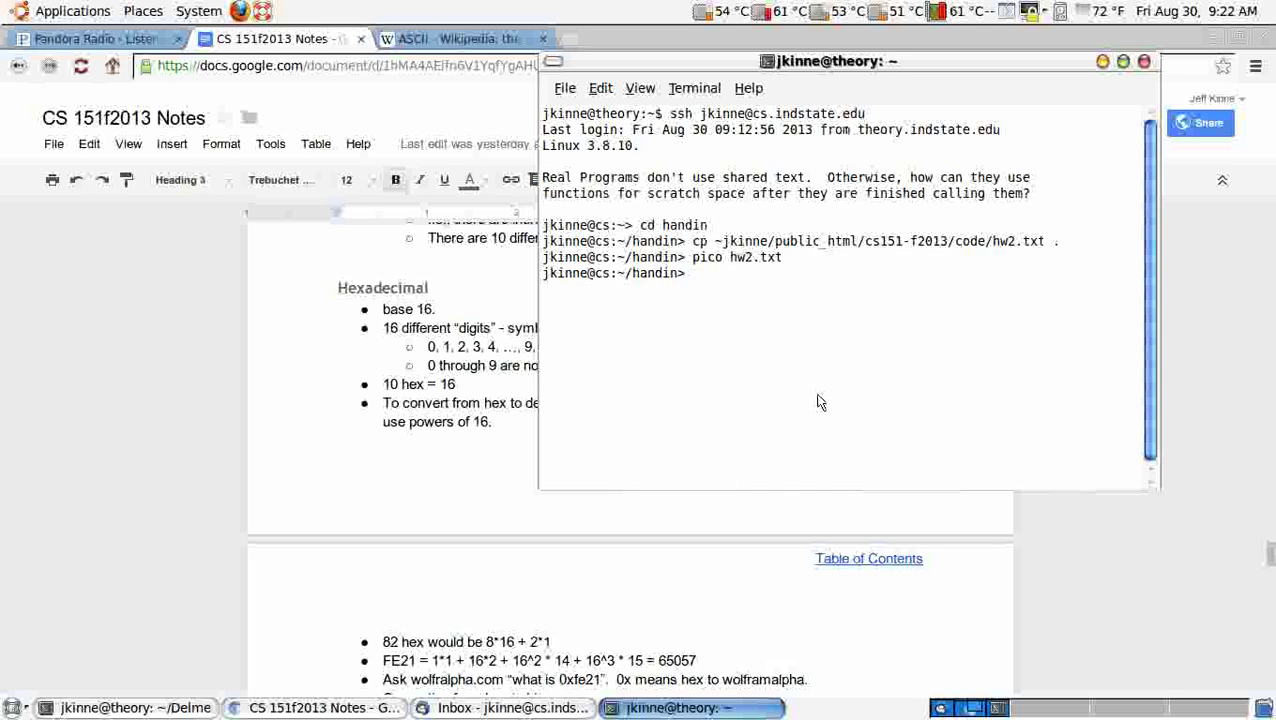
Step: Type a cp command copying hw2.txt into the user's pub folder in their home directory
text(cp hw)
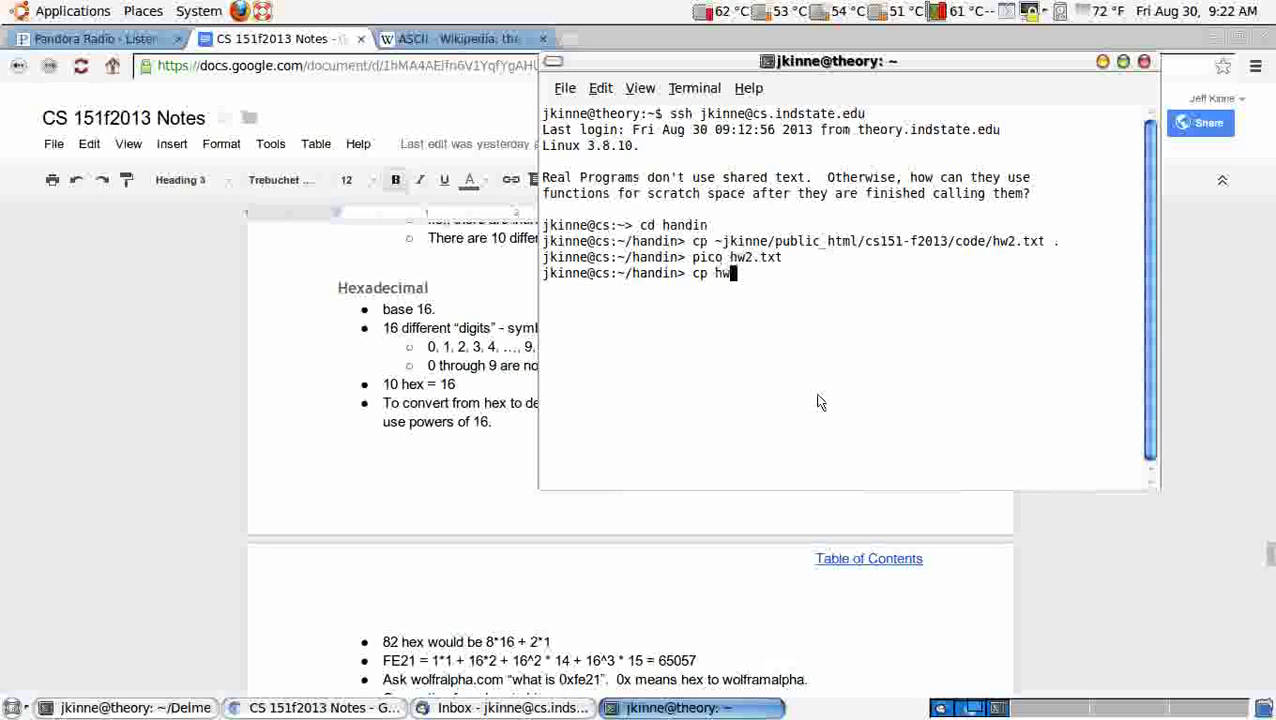
text(2.txt ~/)
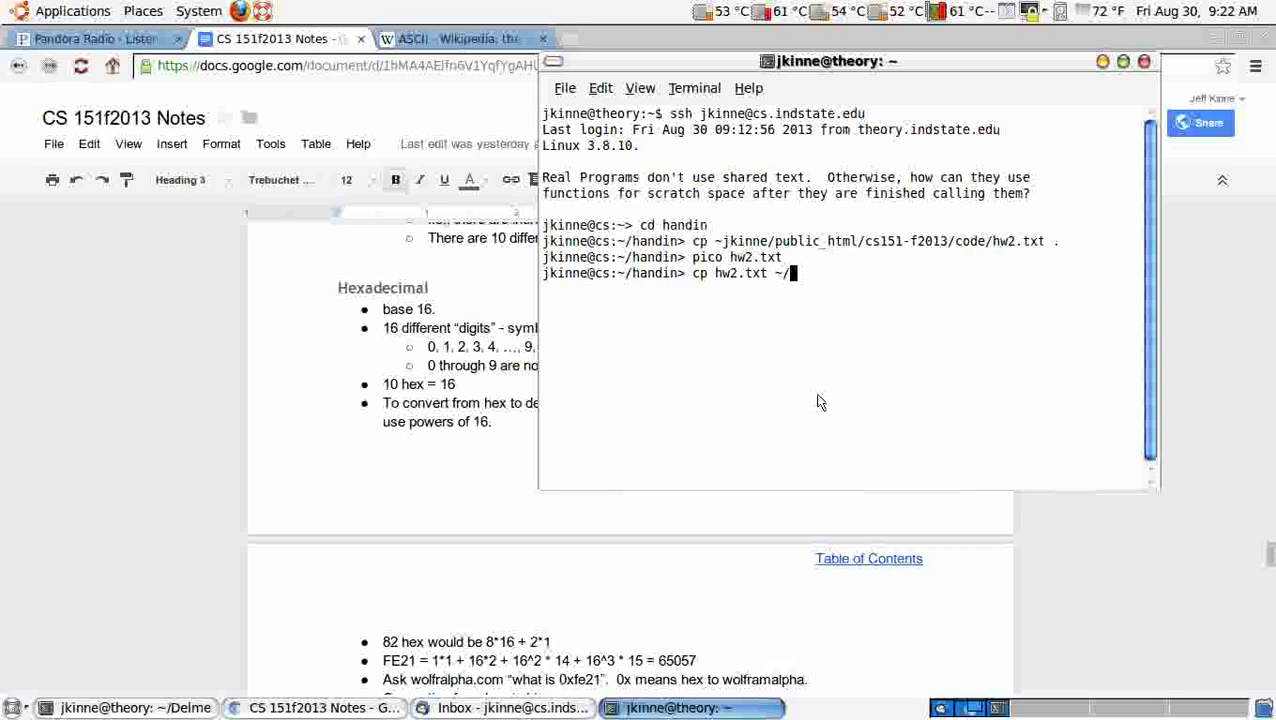
text(jkinn)
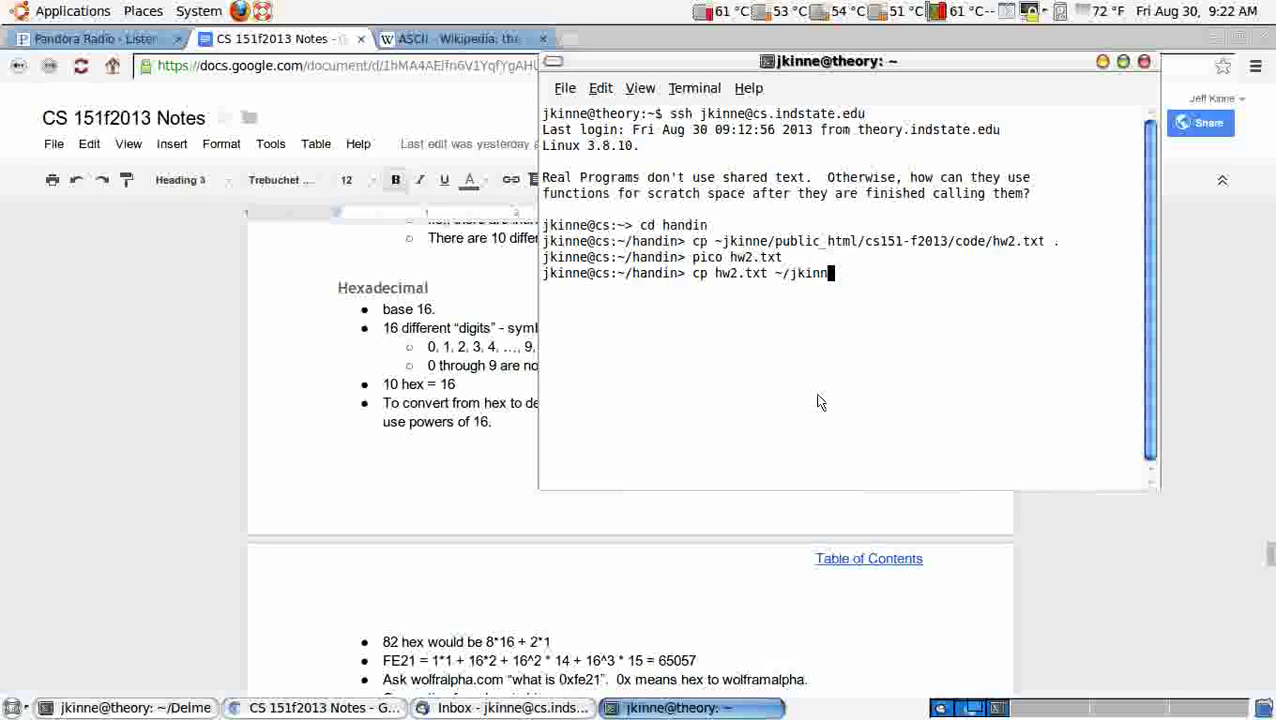
drag(717, 275, 799, 287)
click(805, 287)
text(e/pub)
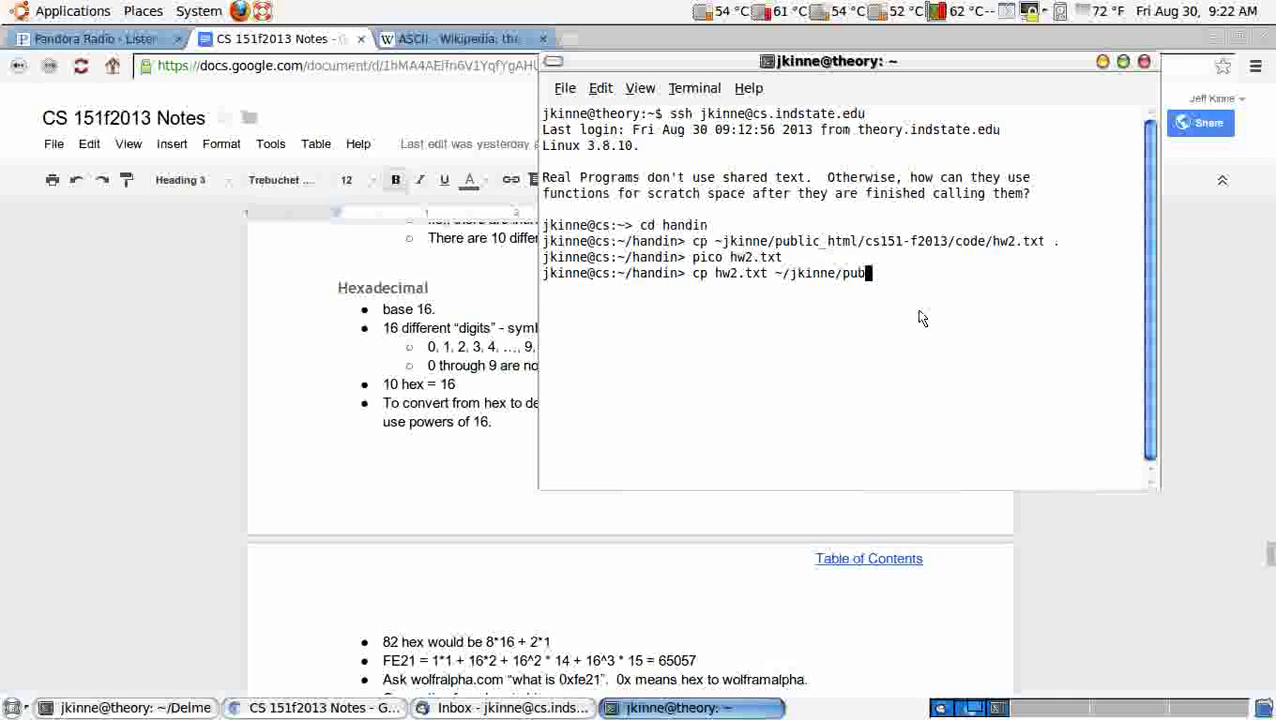